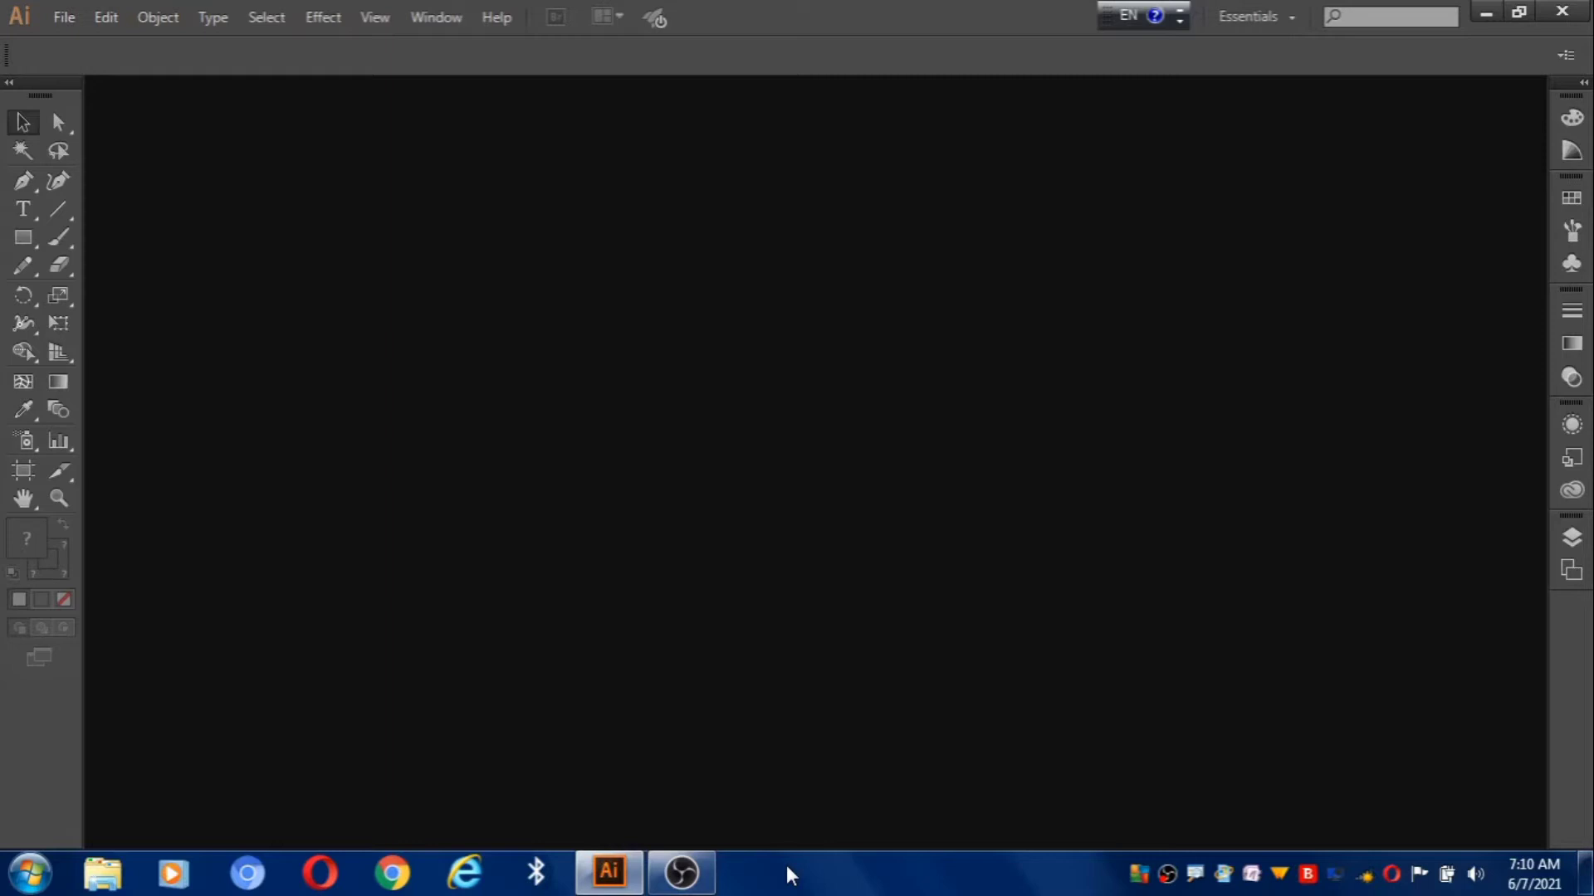
Create a new Untitled-2 document at 1280 × 720 px with one artboard in RGB colour mode.
click(64, 18)
click(171, 43)
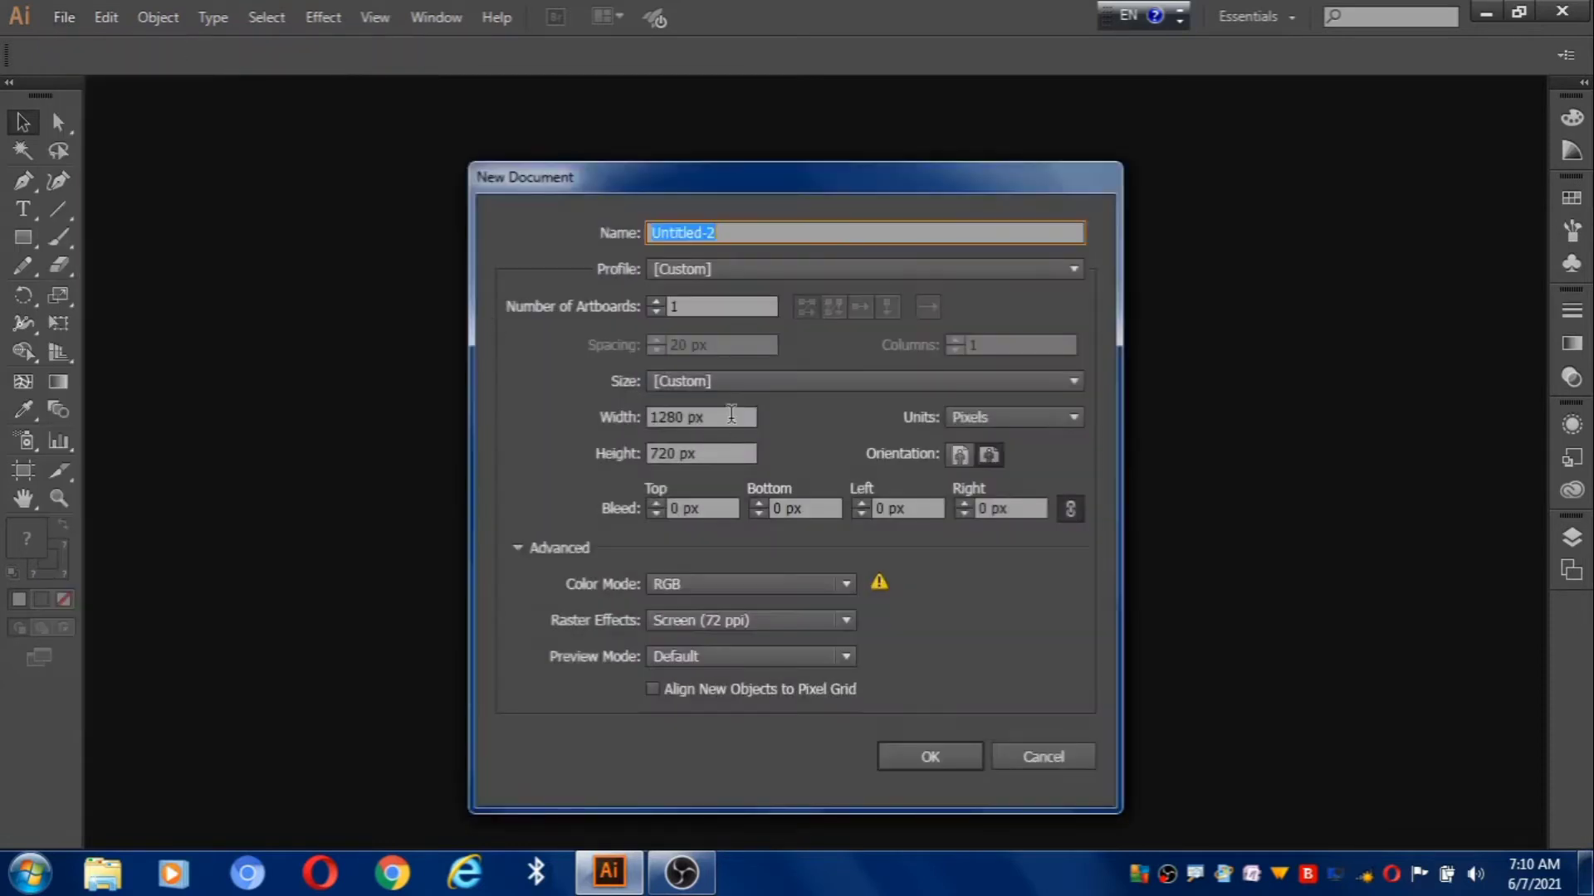
click(719, 416)
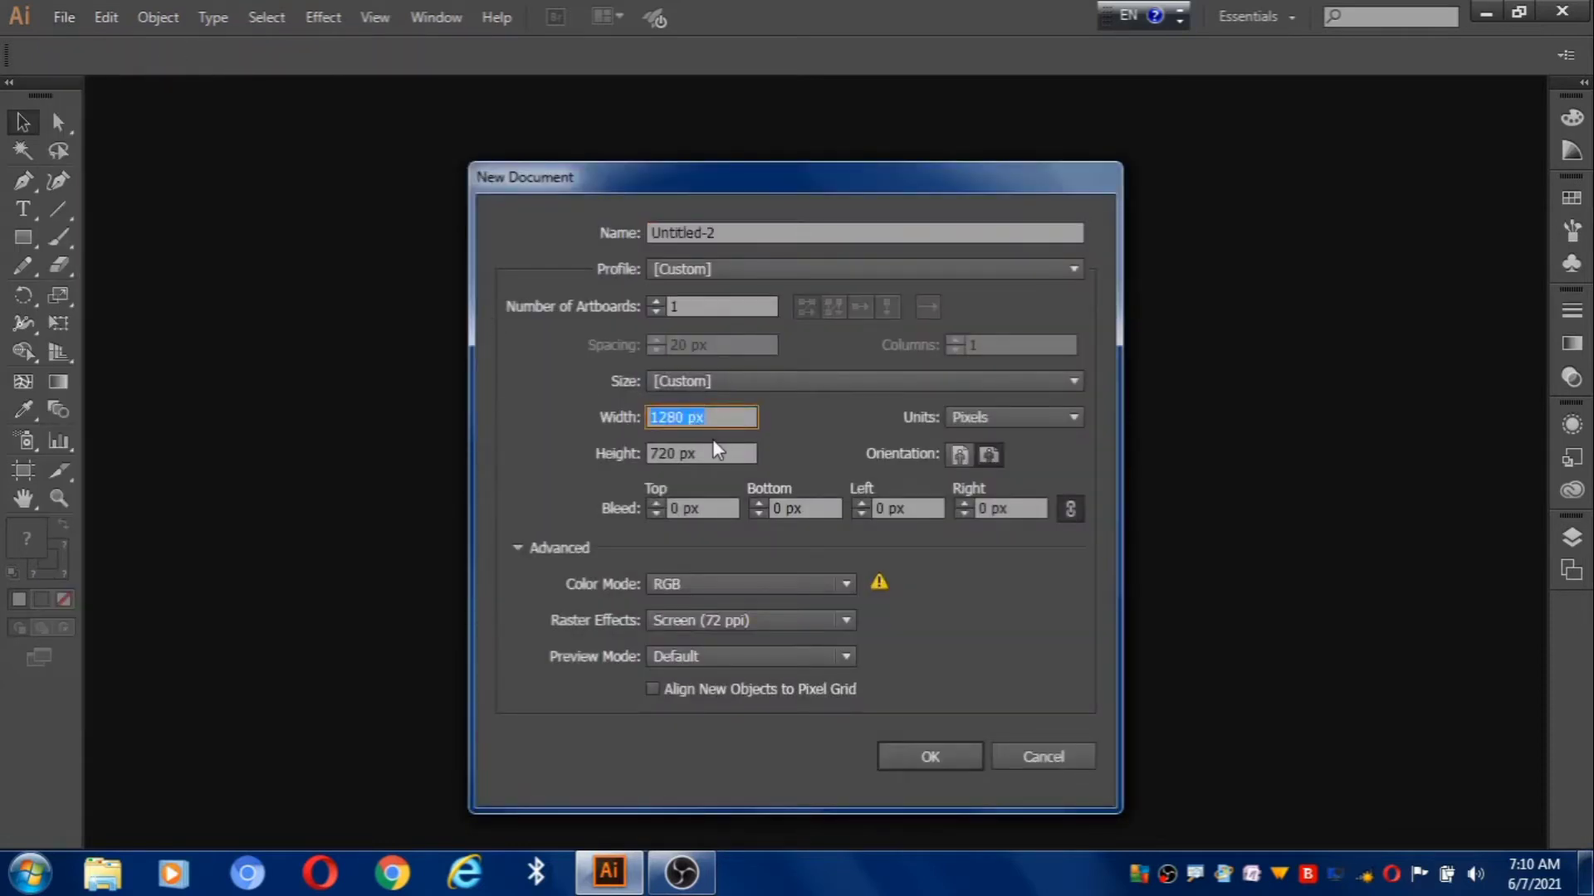
click(709, 452)
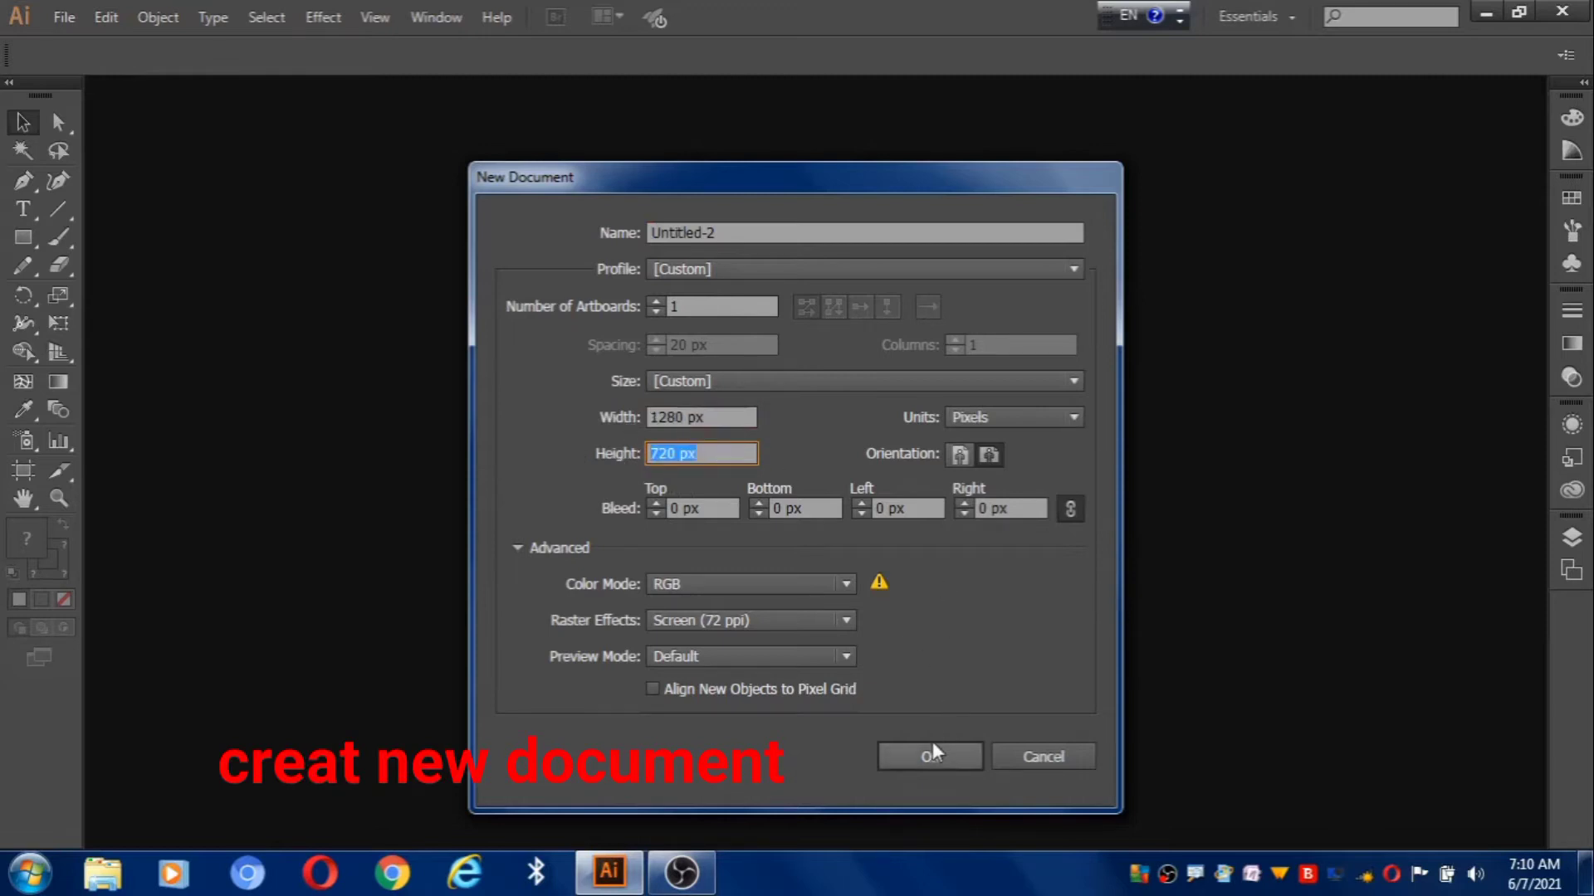
click(924, 761)
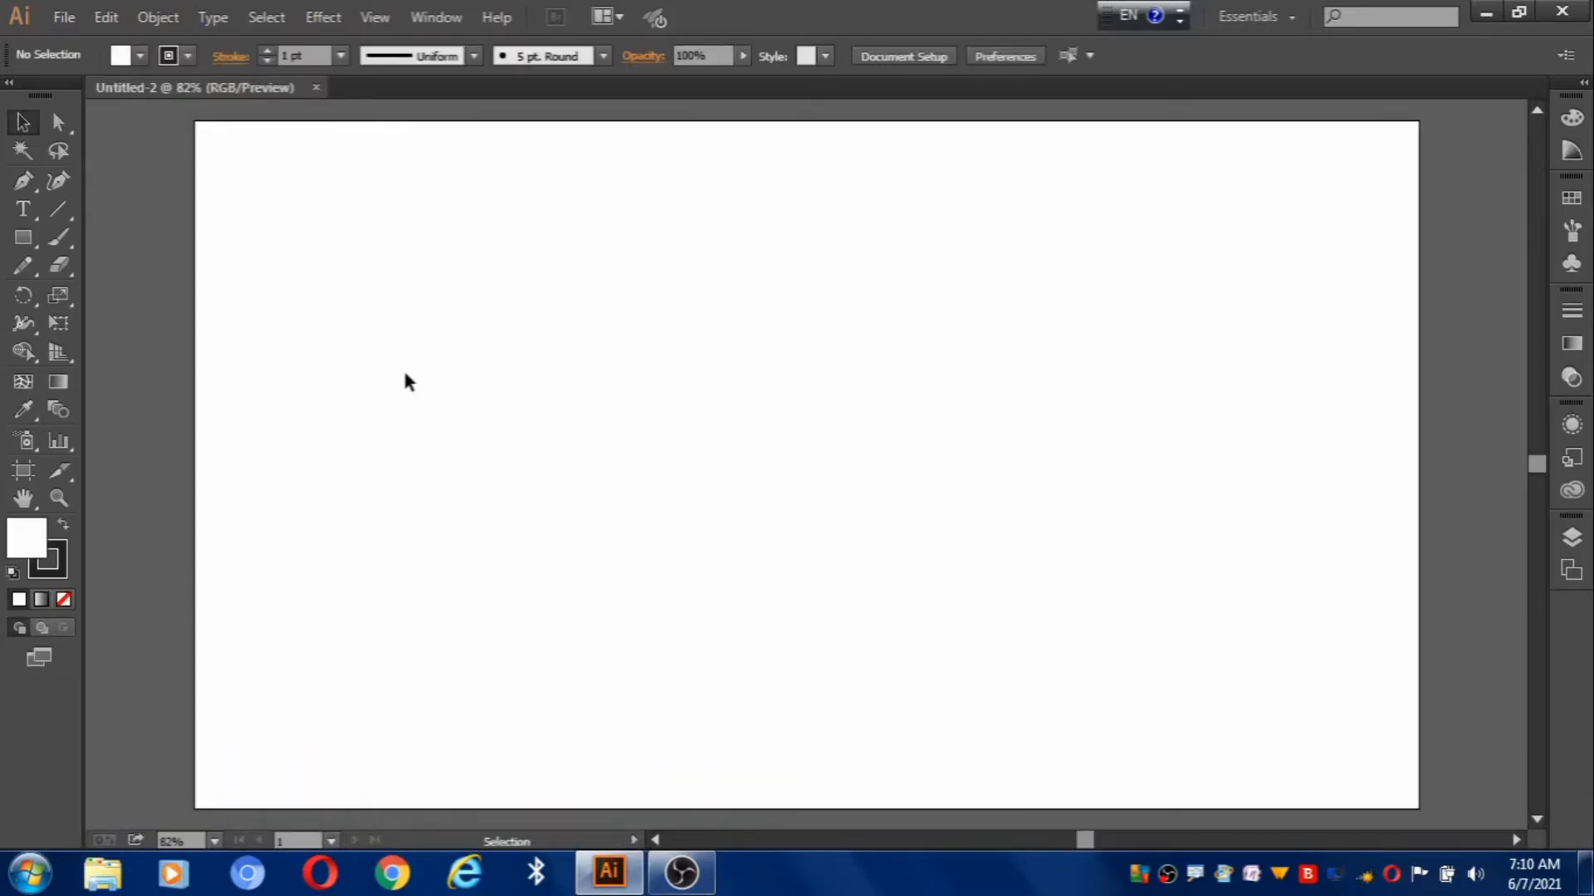
With the Type Tool, place a point text insertion on the left of the artboard.
click(24, 210)
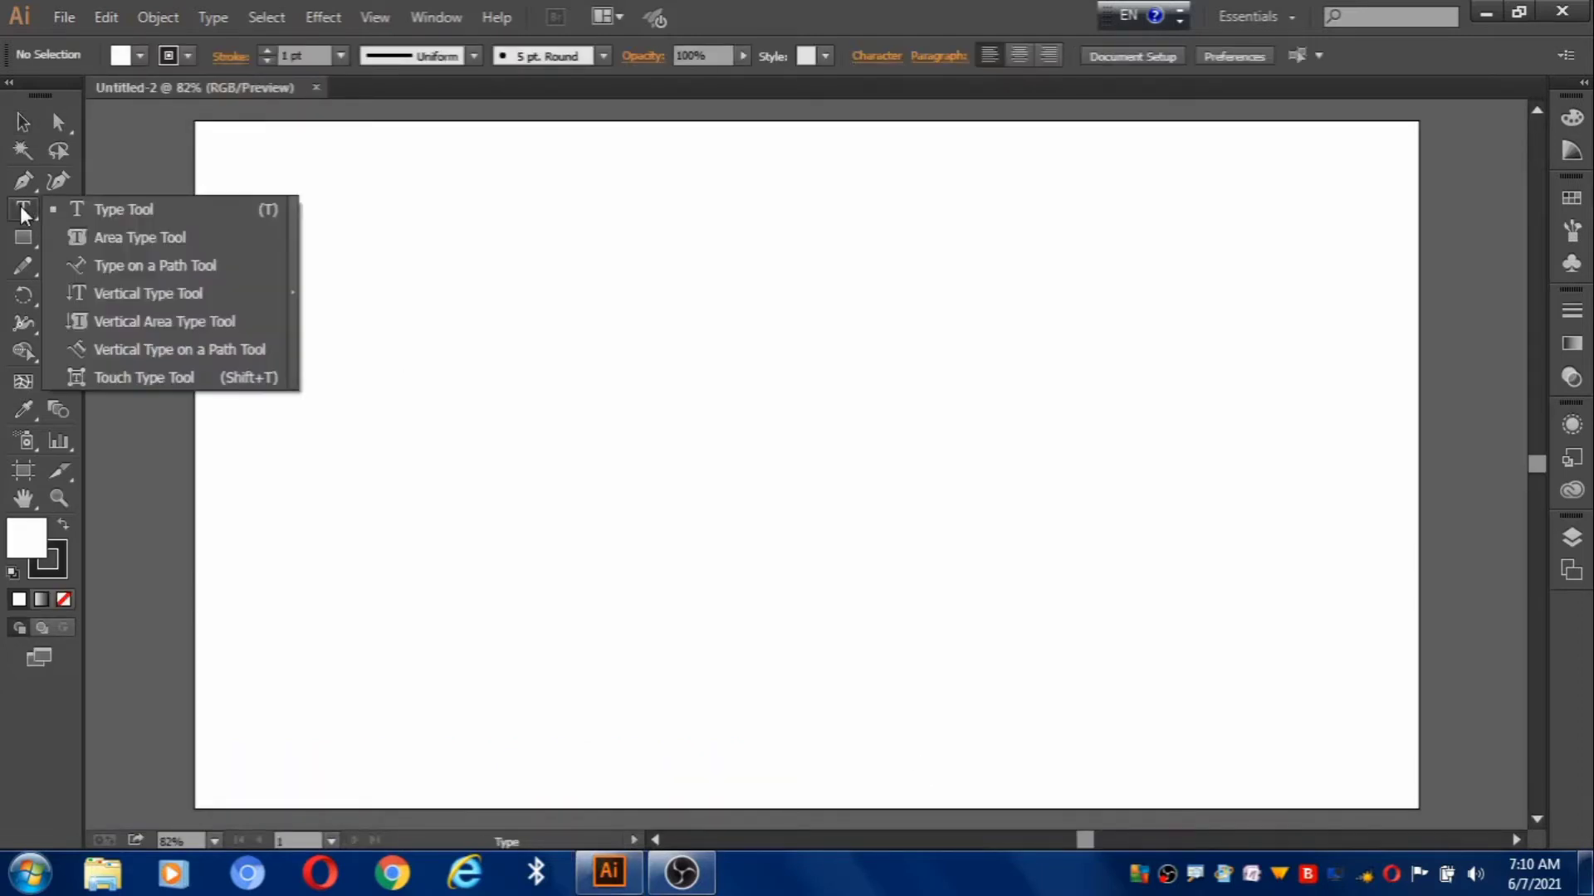
click(166, 201)
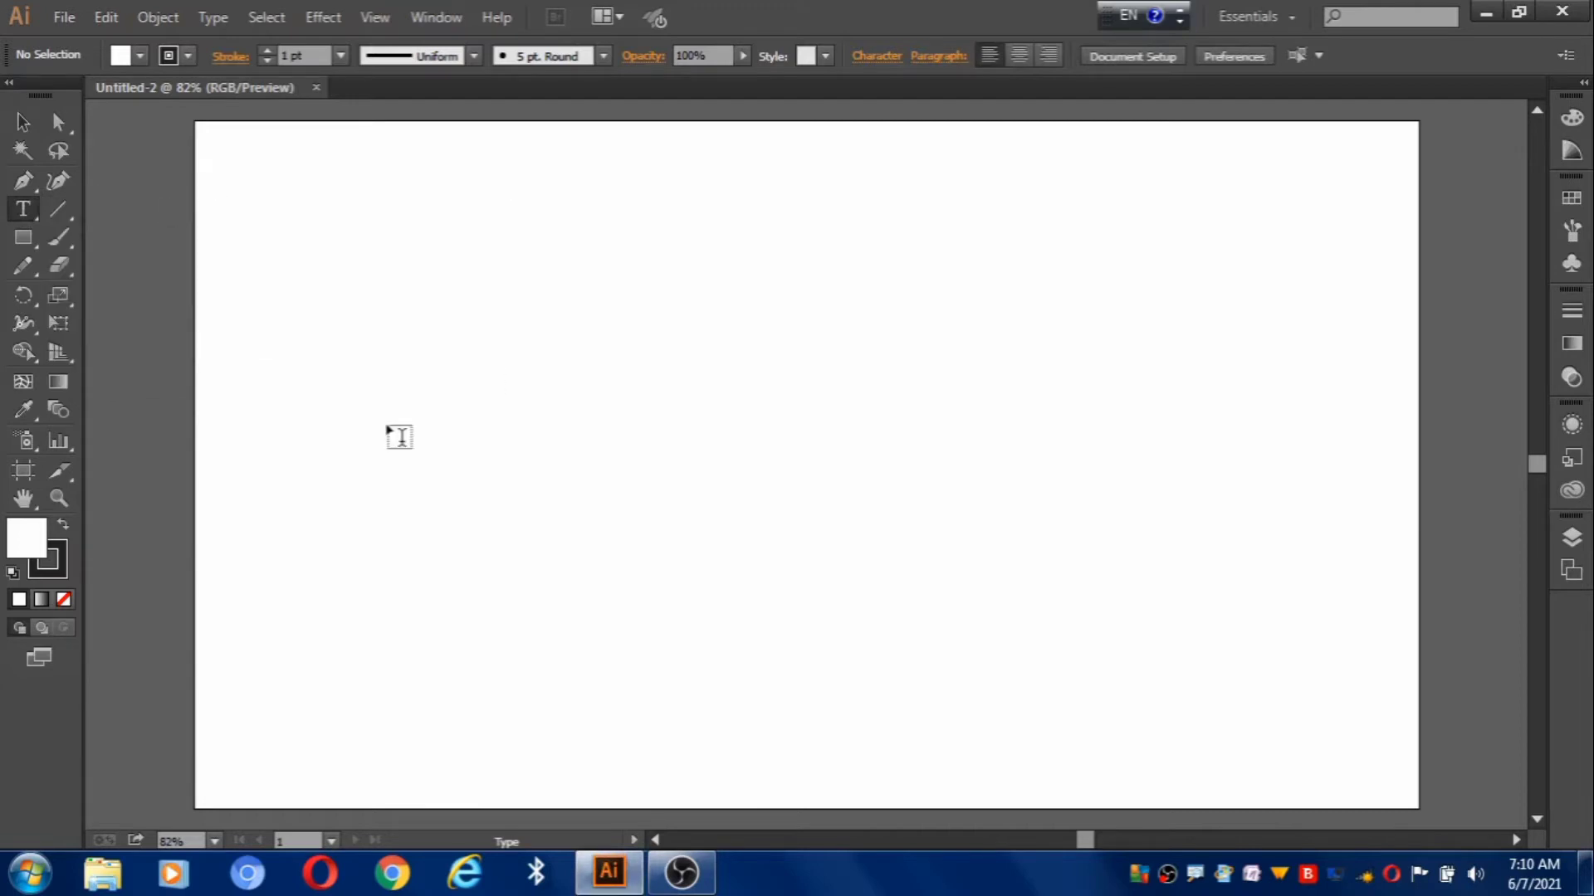
click(399, 436)
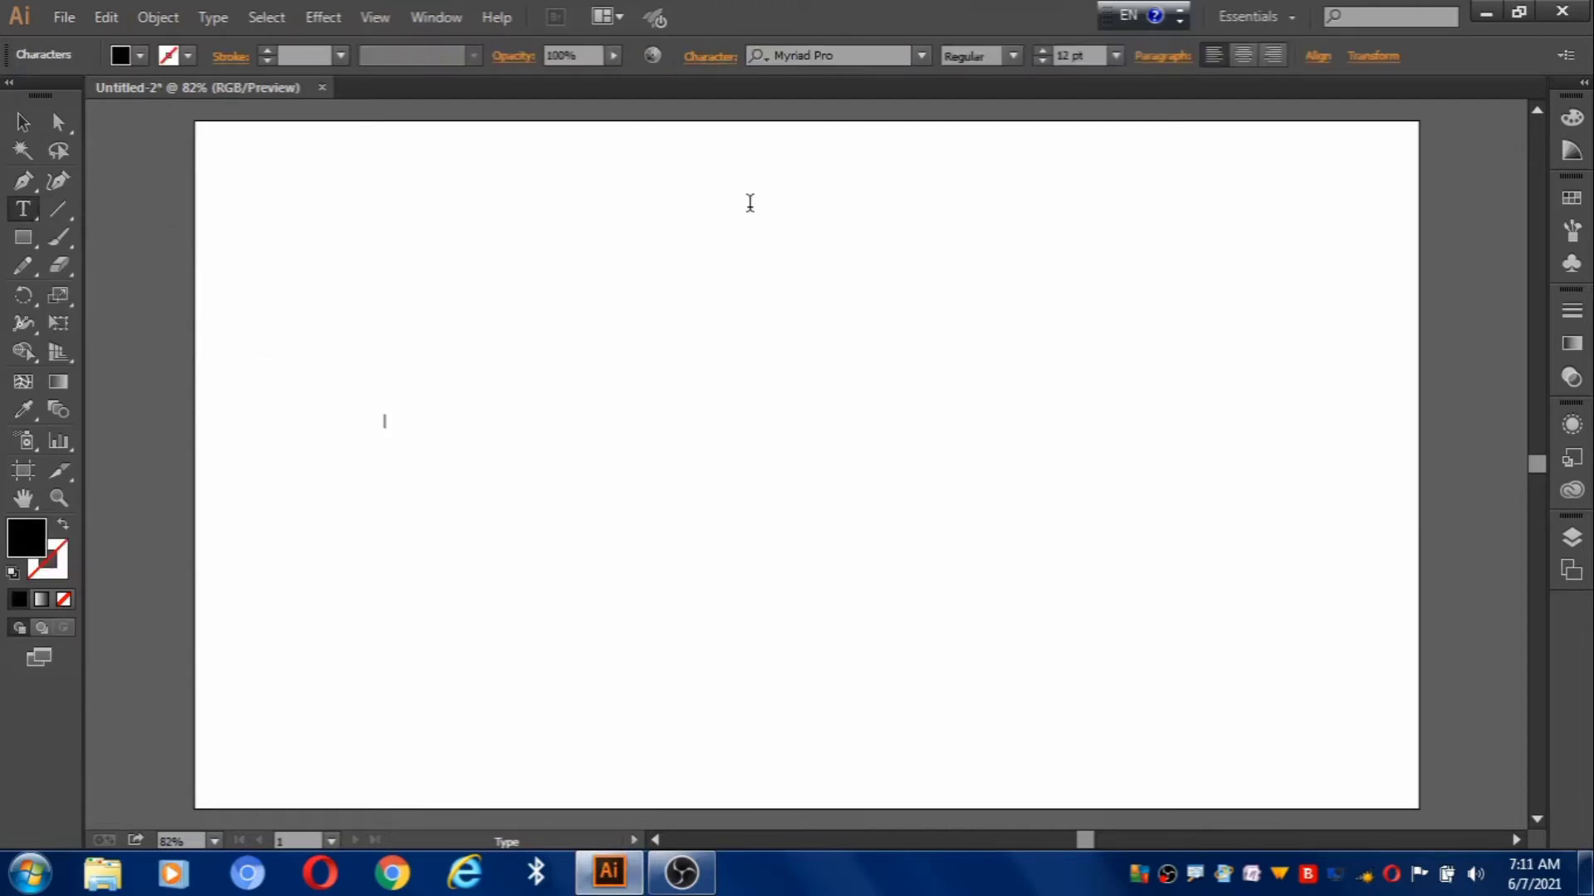
Set the type to Calibri Regular at 24 pt.
click(923, 55)
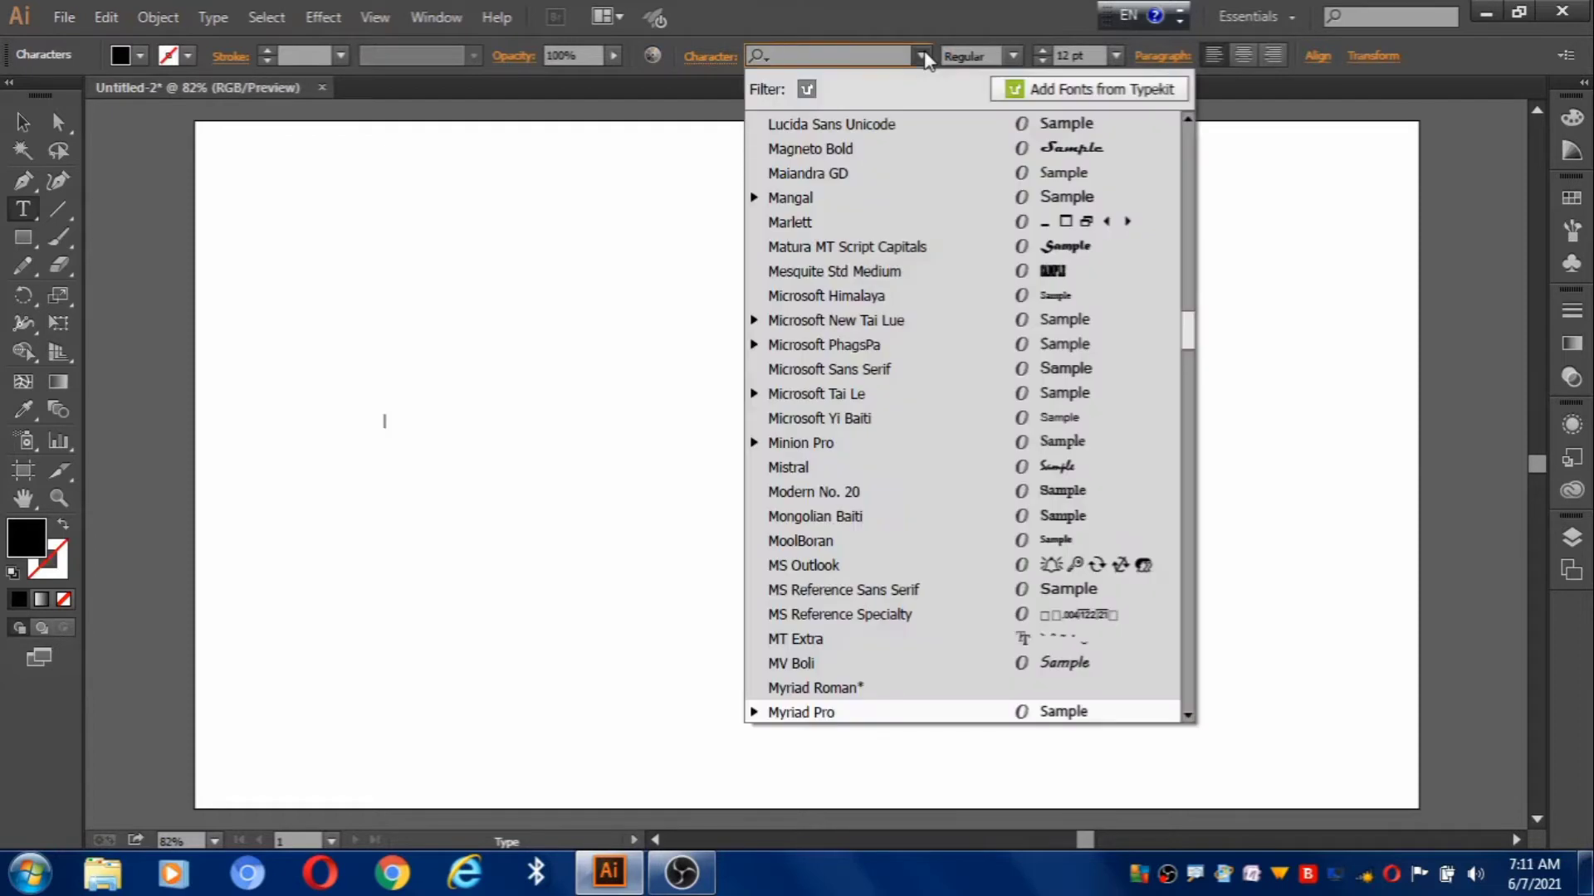
drag(1189, 332, 1189, 195)
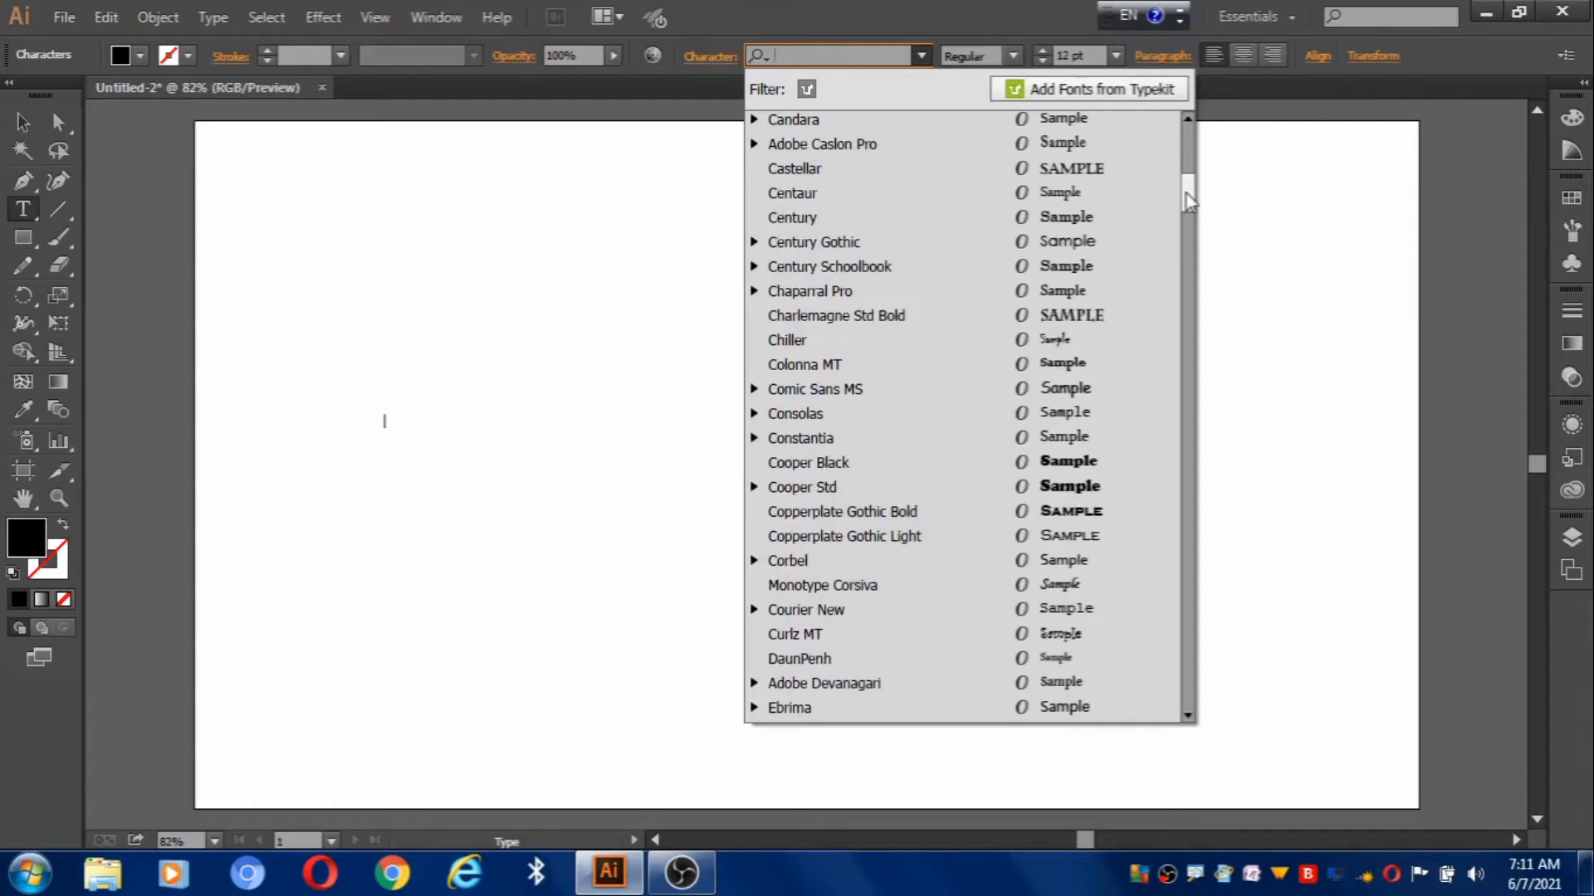
drag(1188, 204, 1188, 193)
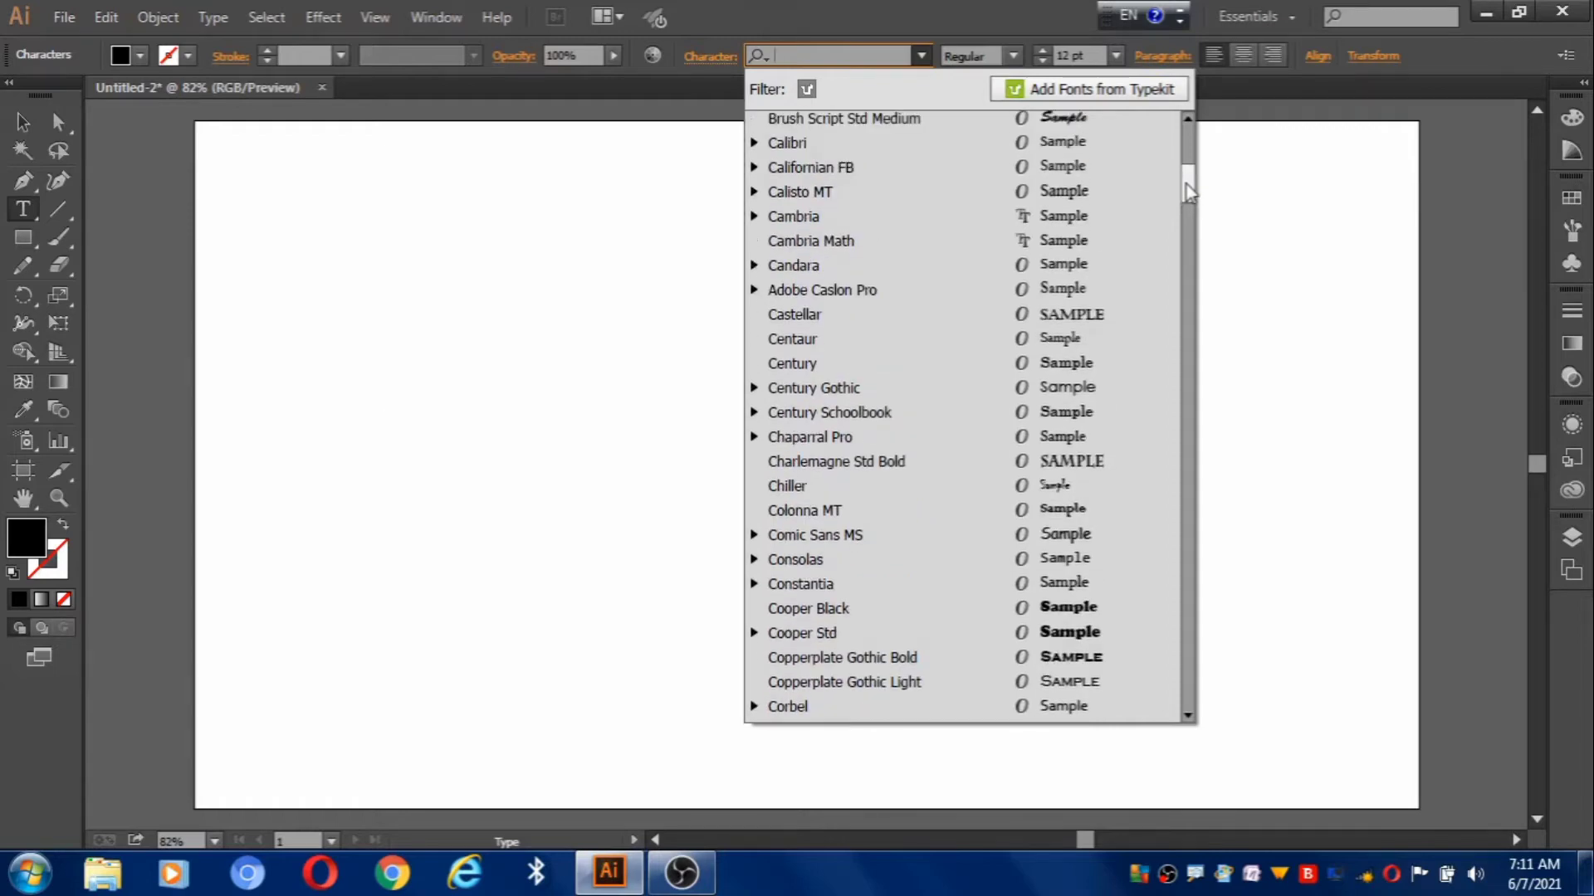
click(835, 143)
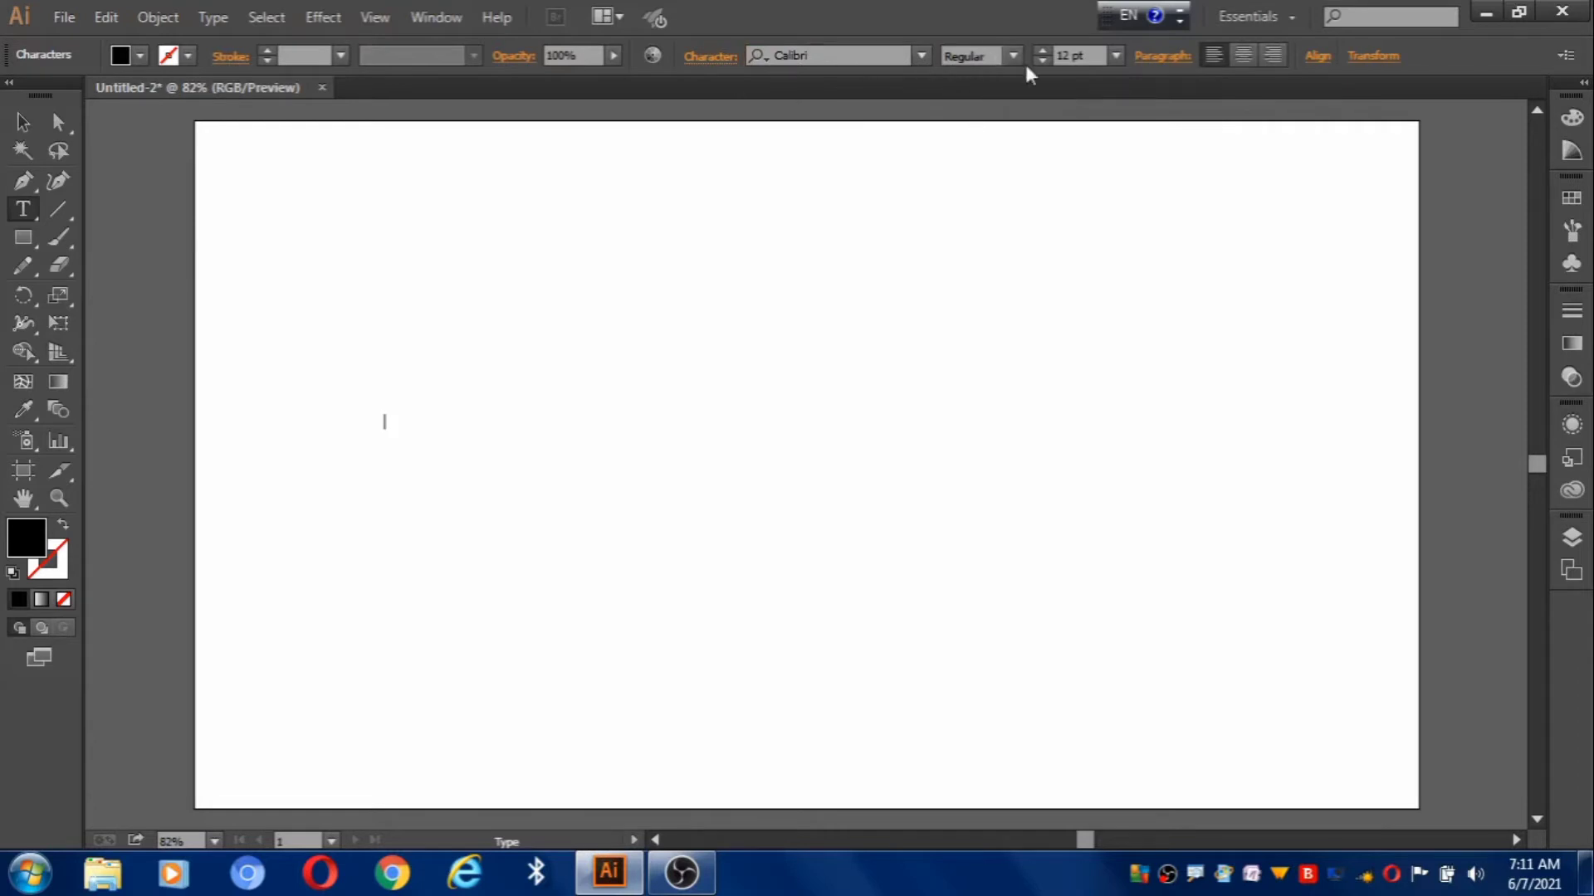
click(1116, 57)
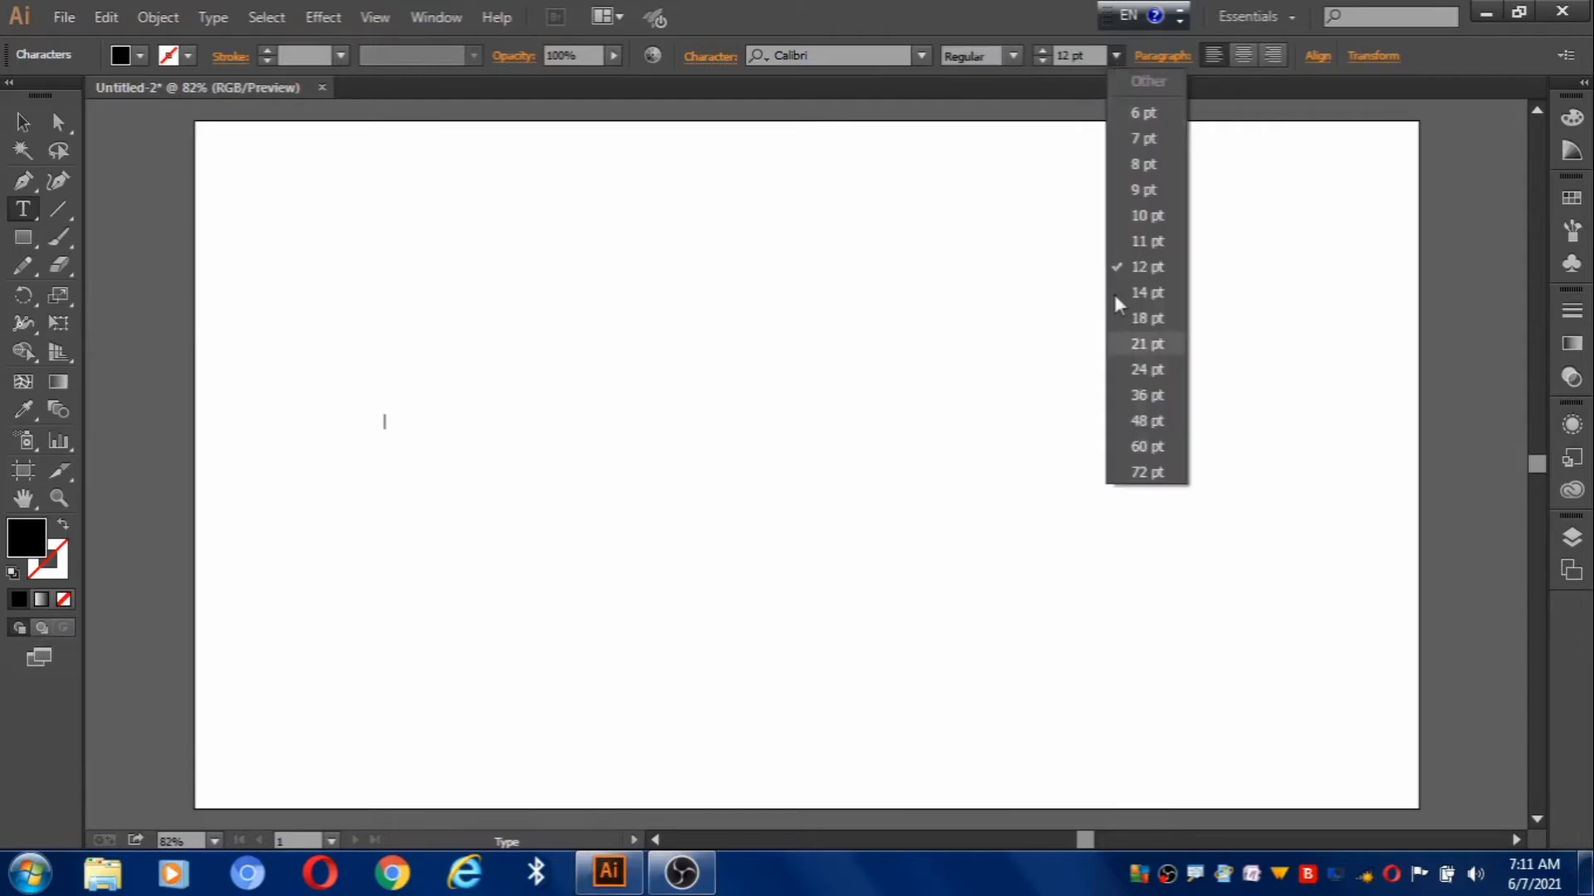
click(1141, 370)
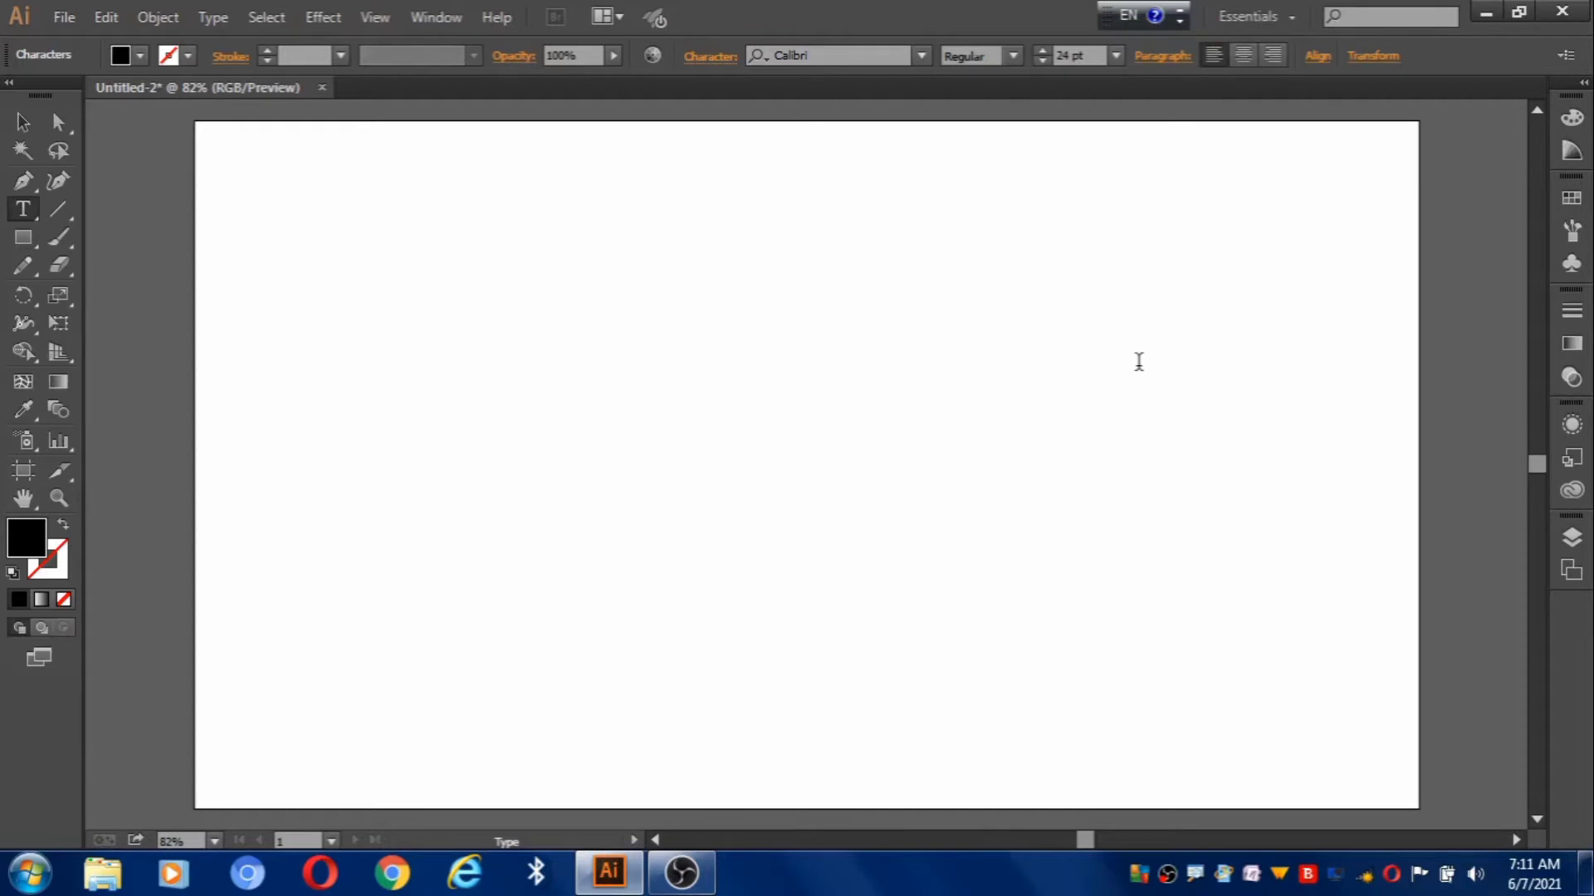
Type the sentence 'My Father Name is' followed by the father's full name and a period.
text(M)
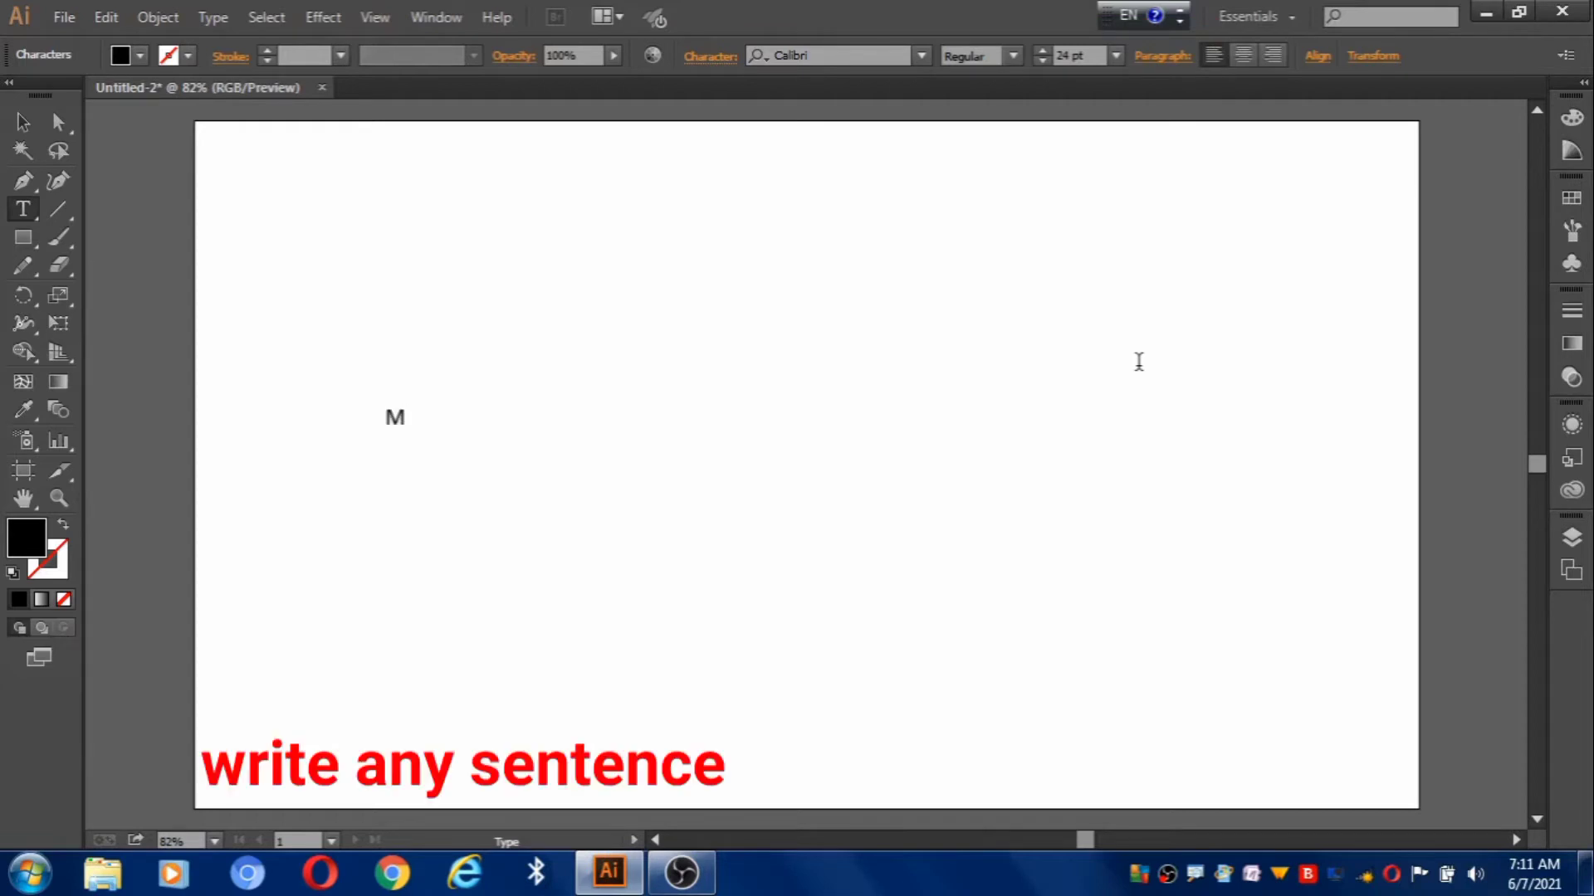
text(y Father Name i)
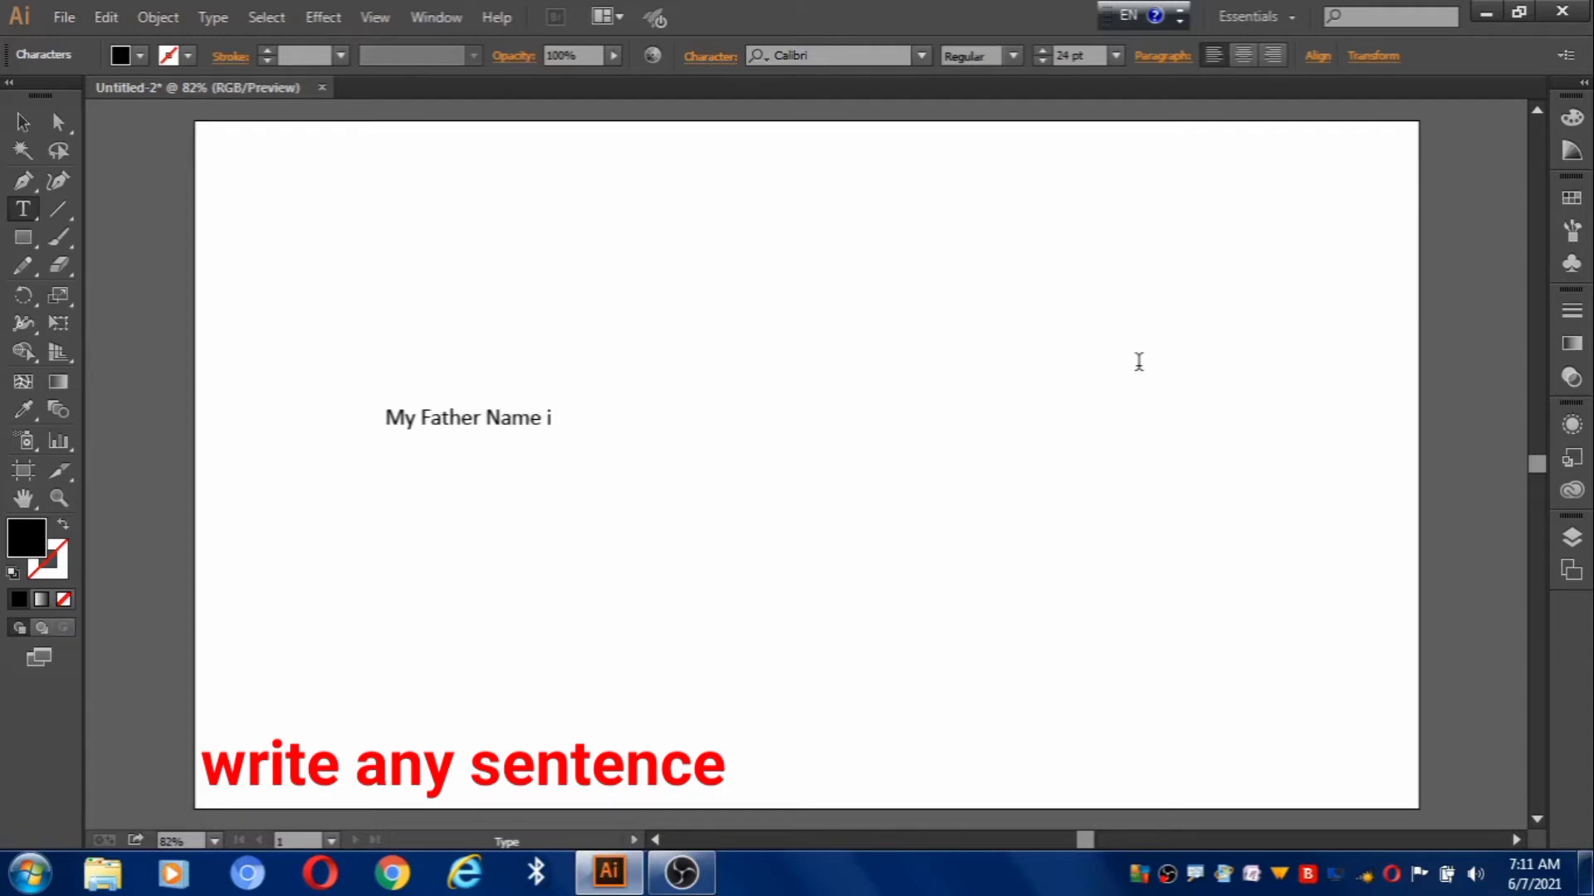
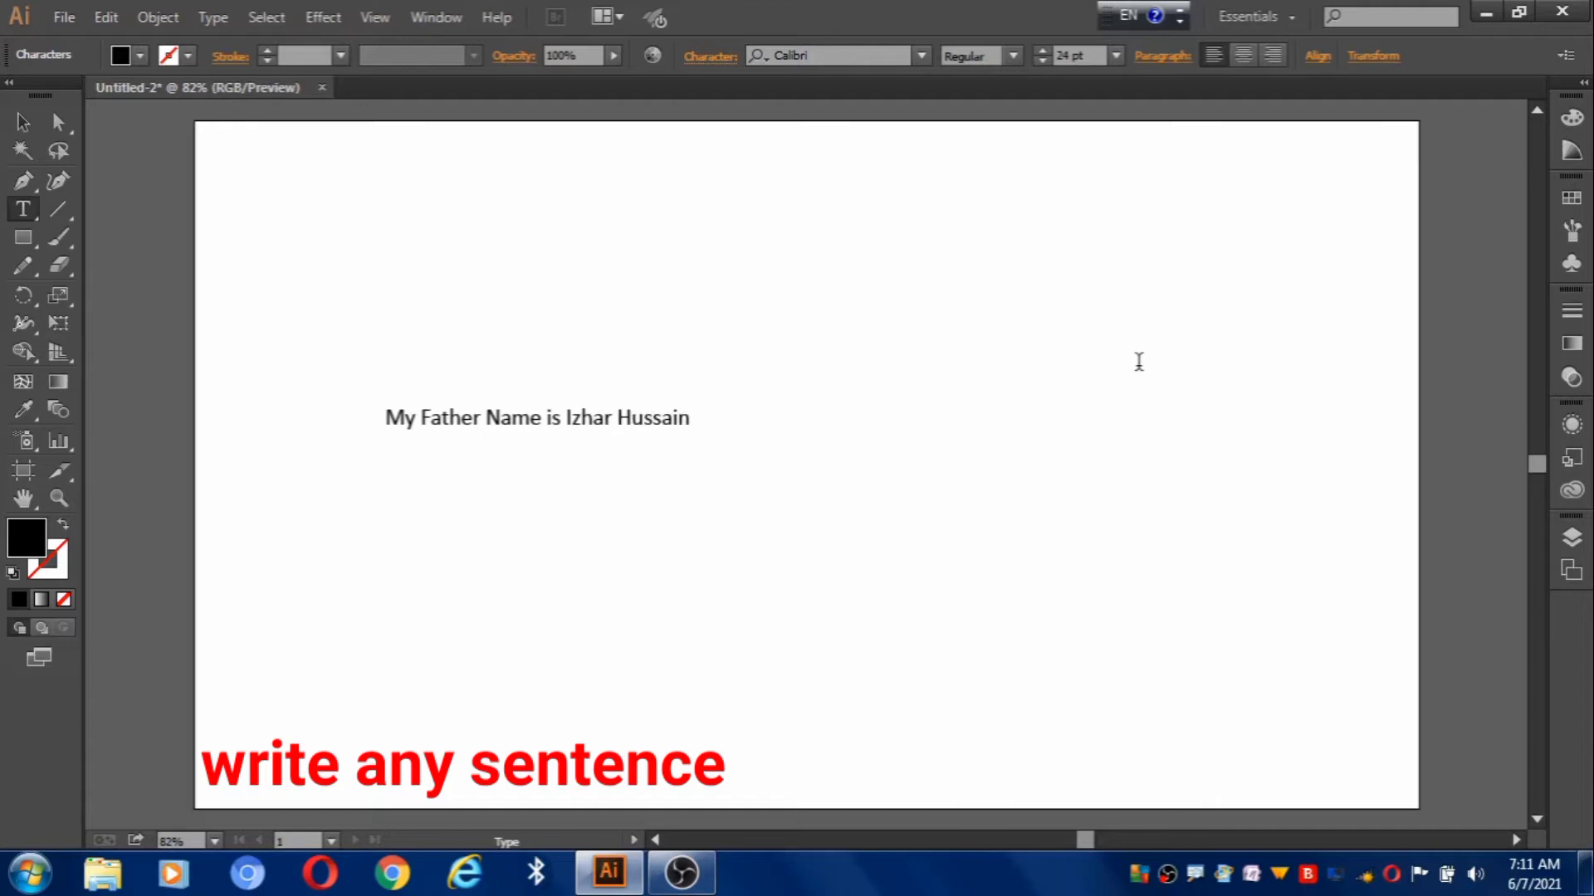
text(.)
Move the sentence right toward the artboard centre and scale it up to span most of the width.
click(22, 122)
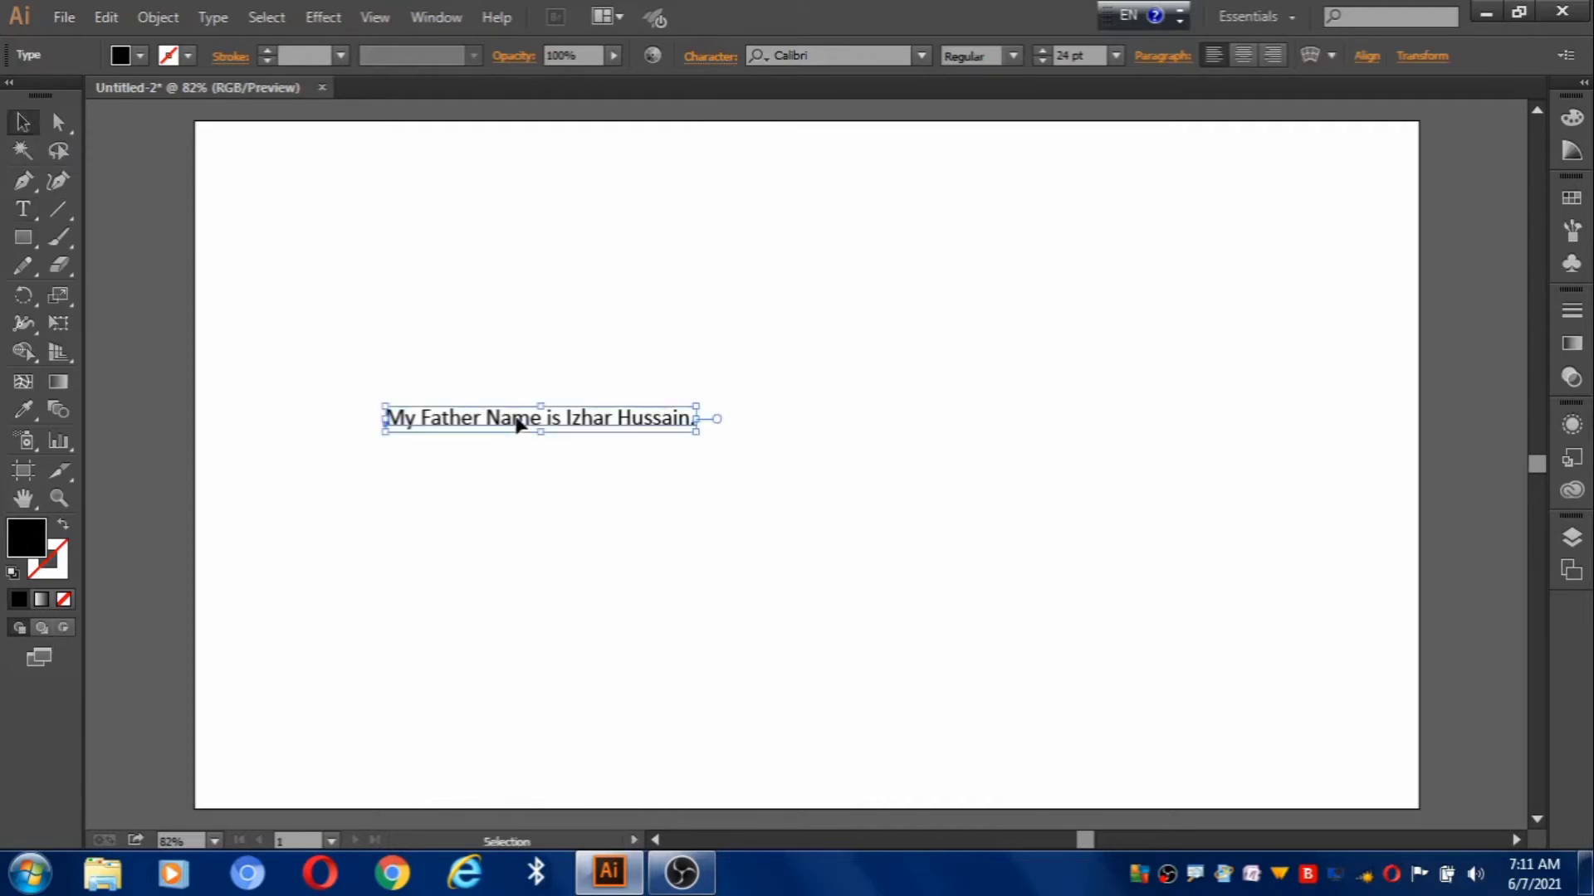
drag(516, 420, 729, 415)
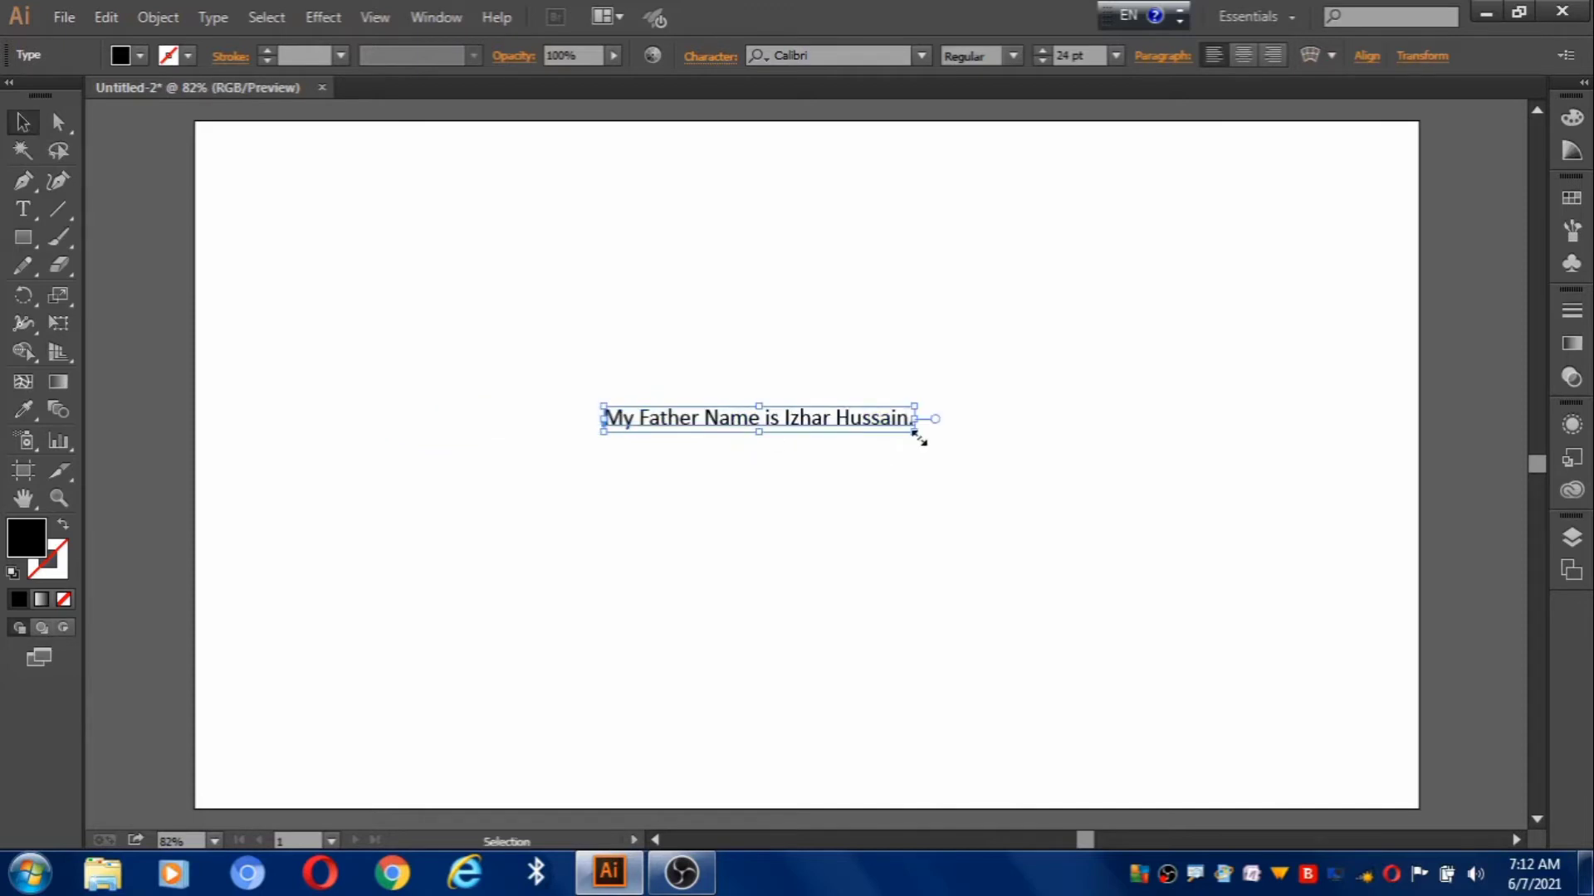
drag(916, 434, 1286, 616)
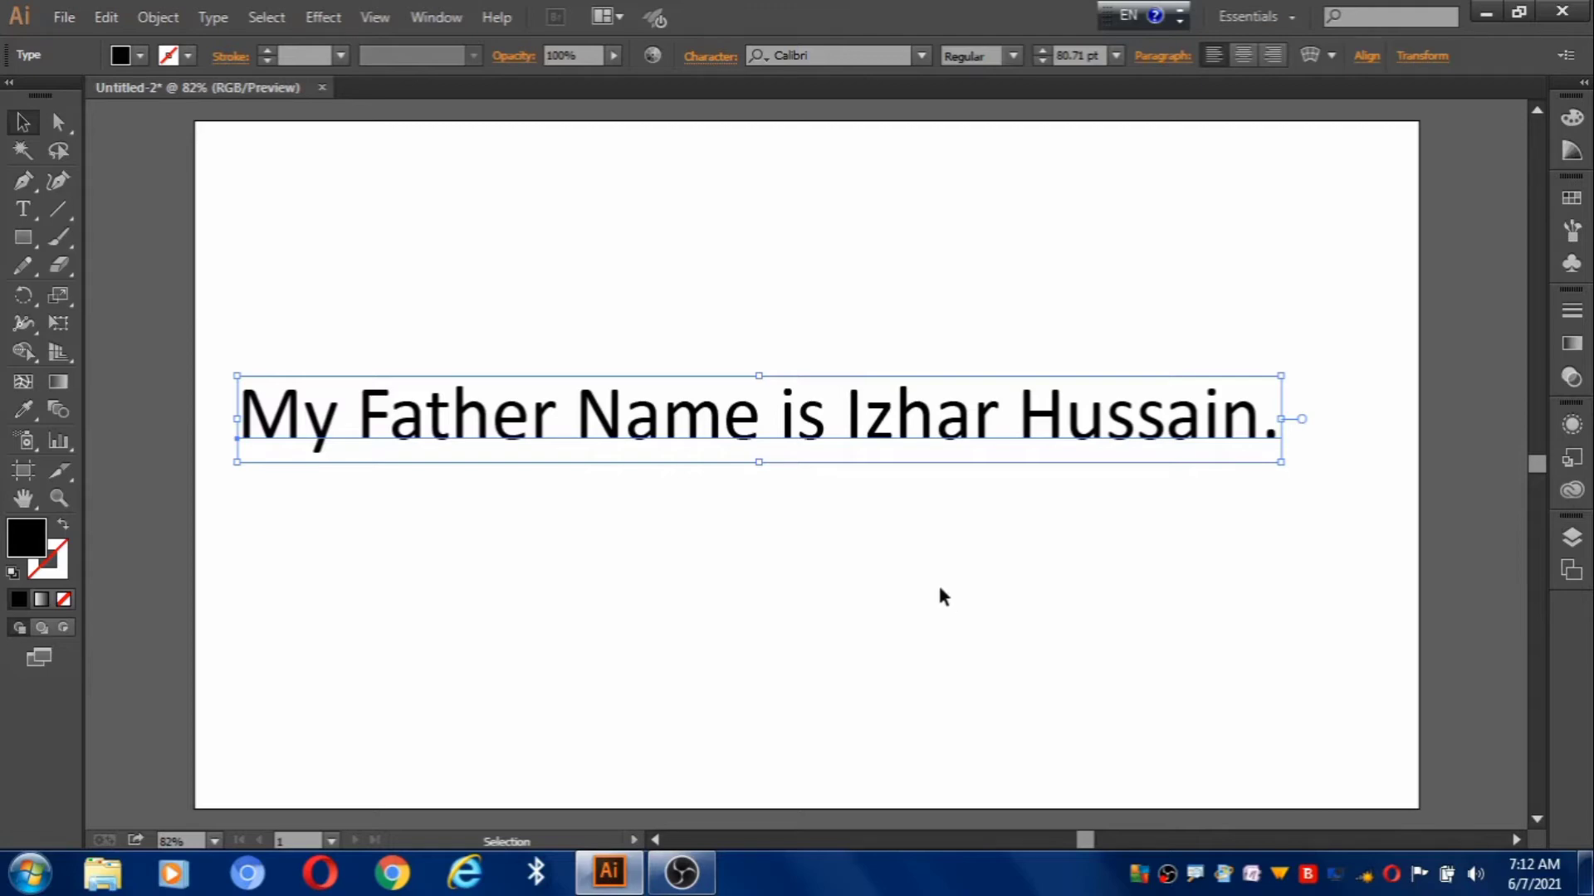
Convert the sentence to outlines and ungroup it into separate letter shapes.
right_click(820, 428)
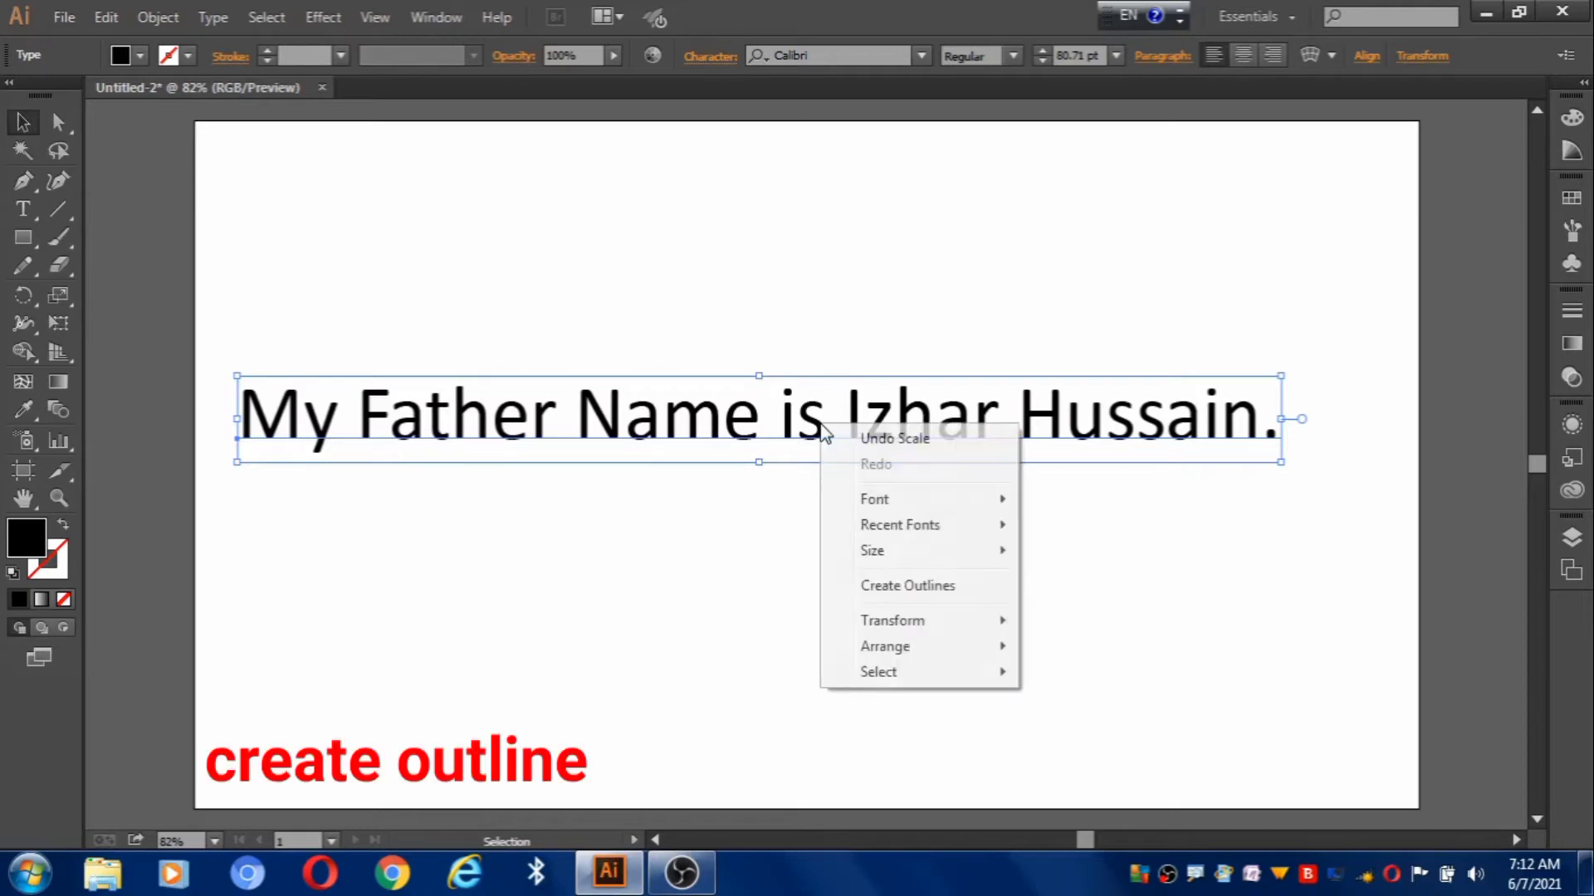
click(898, 587)
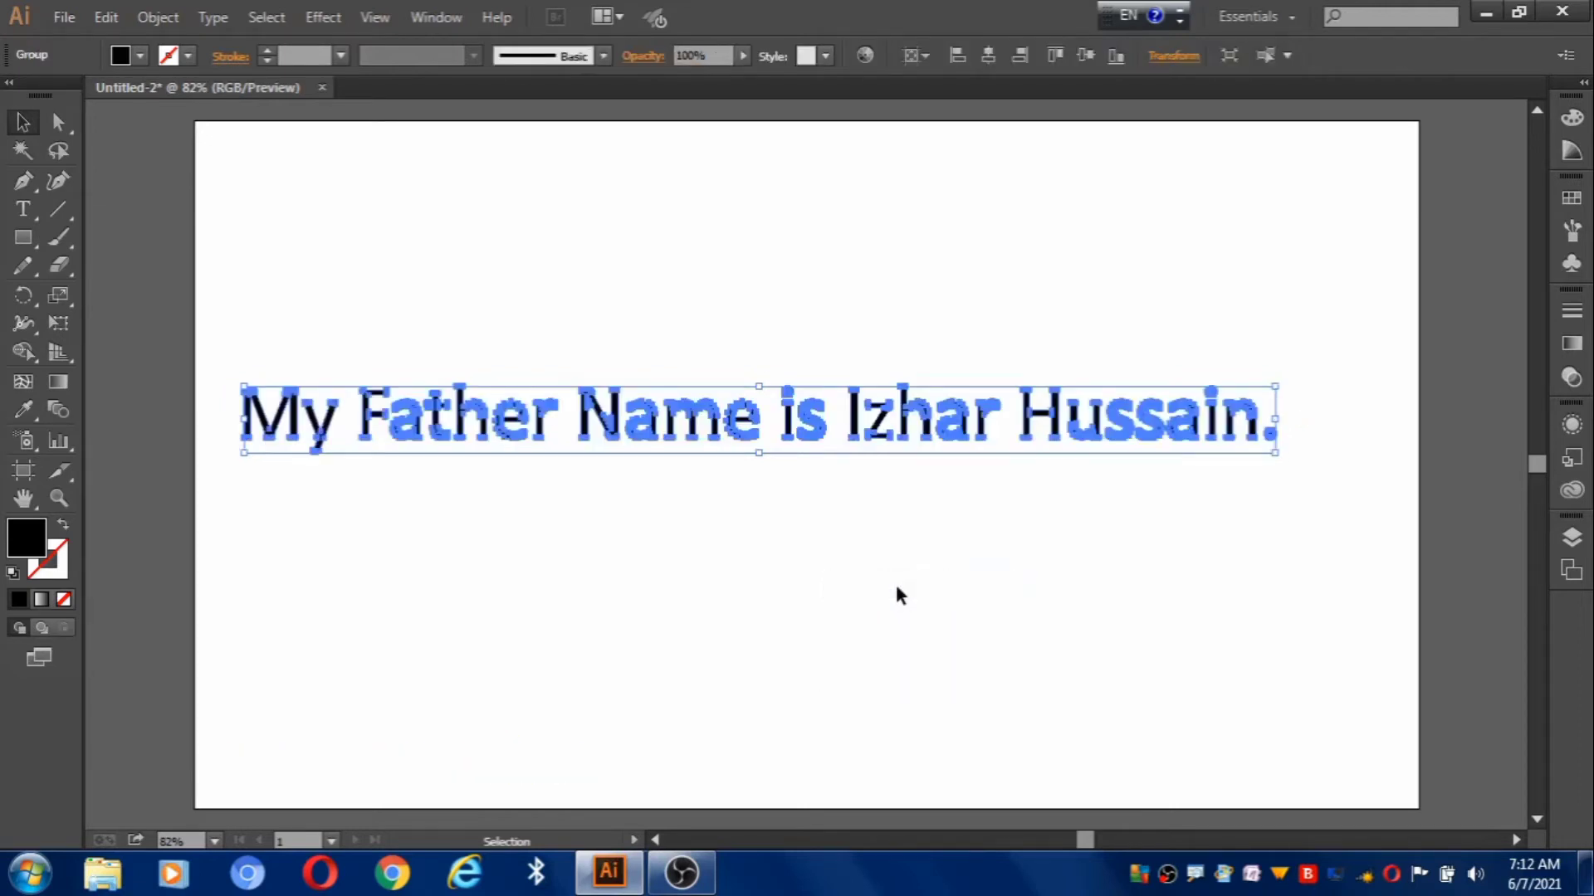
right_click(790, 437)
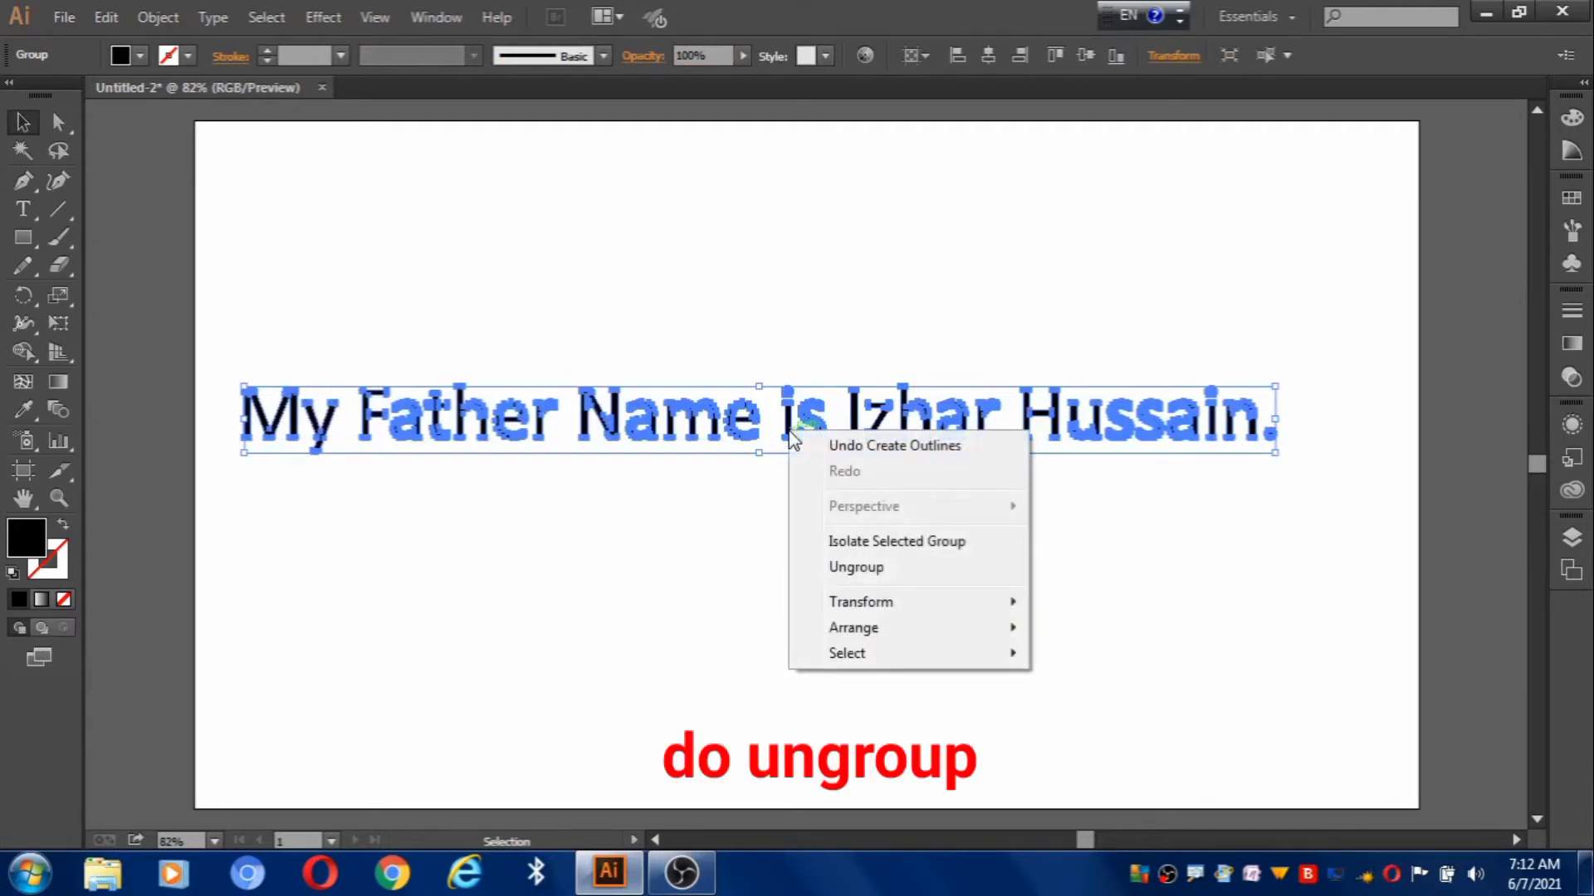
click(857, 568)
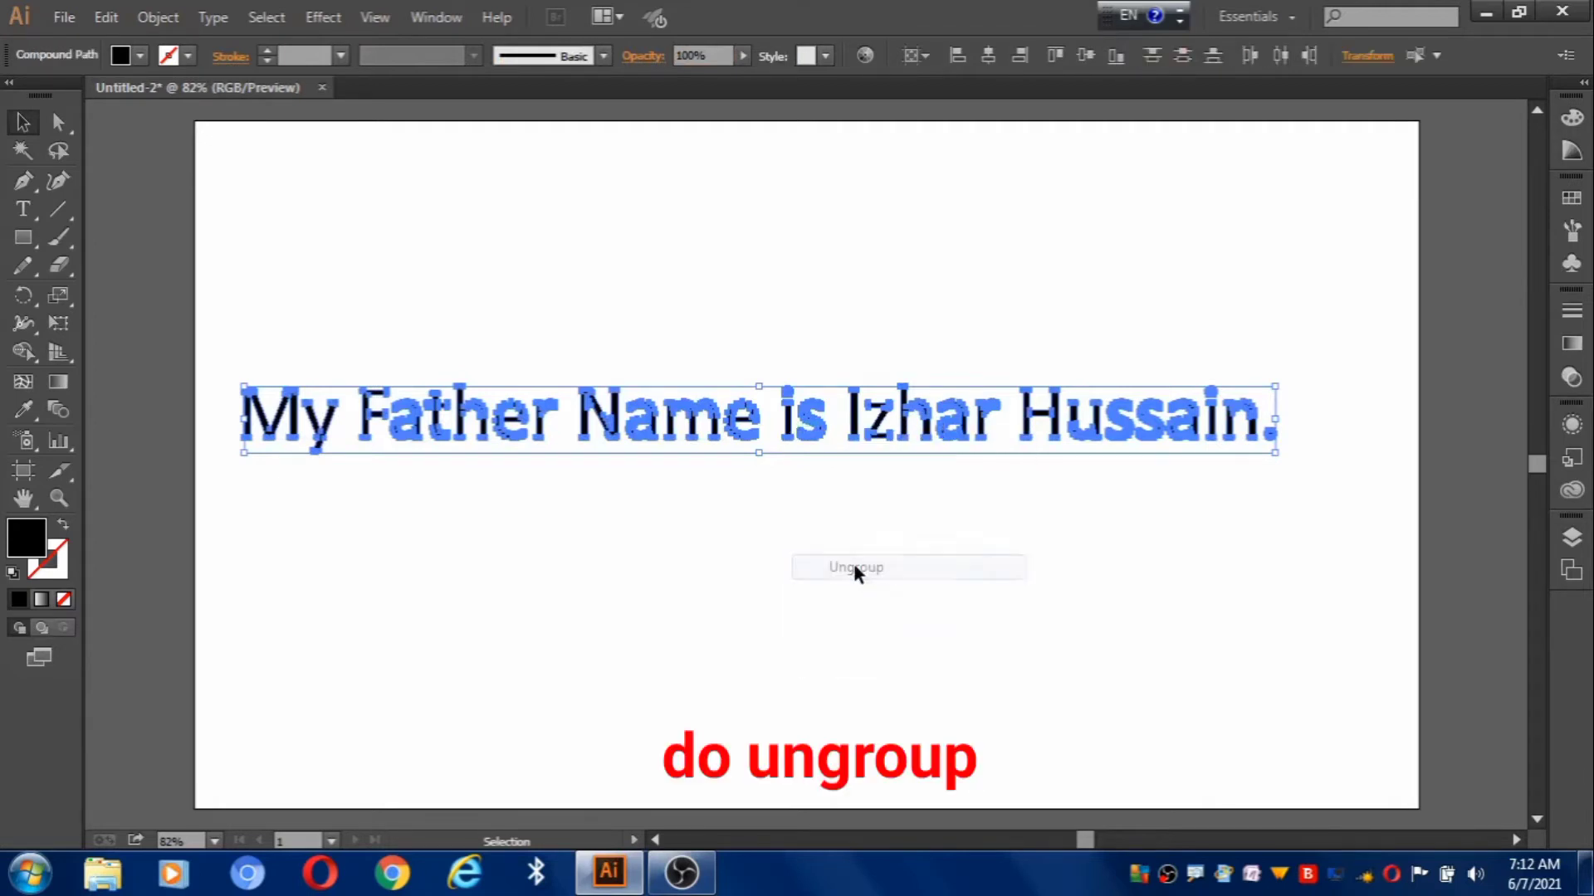
Select all the letter shapes and scale the sentence down slightly.
right_click(792, 429)
click(687, 529)
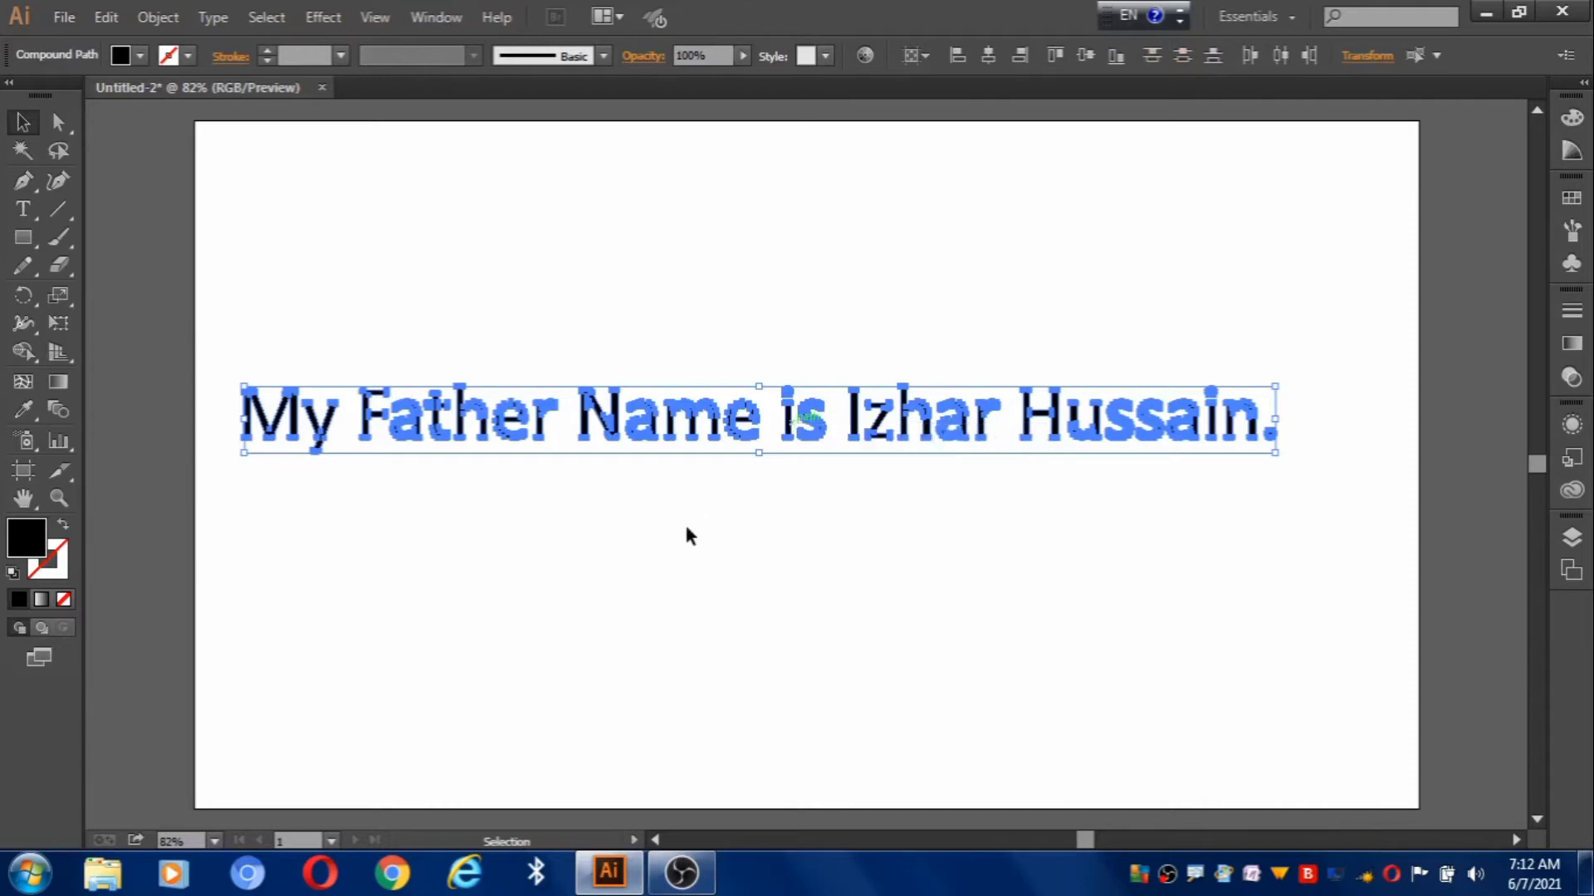
click(687, 530)
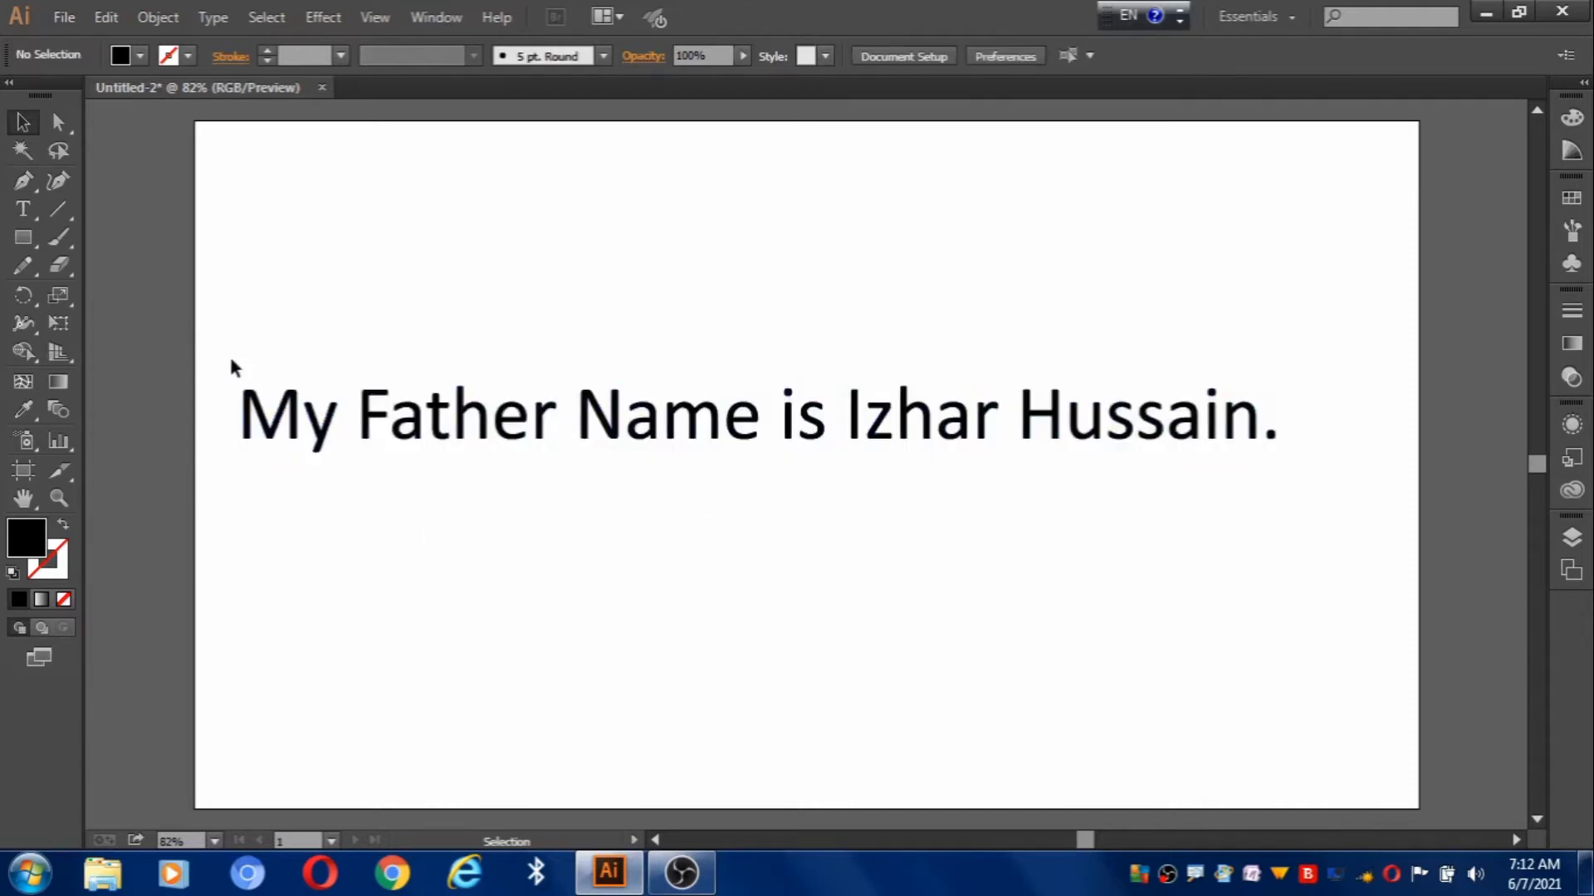
drag(232, 361, 1242, 452)
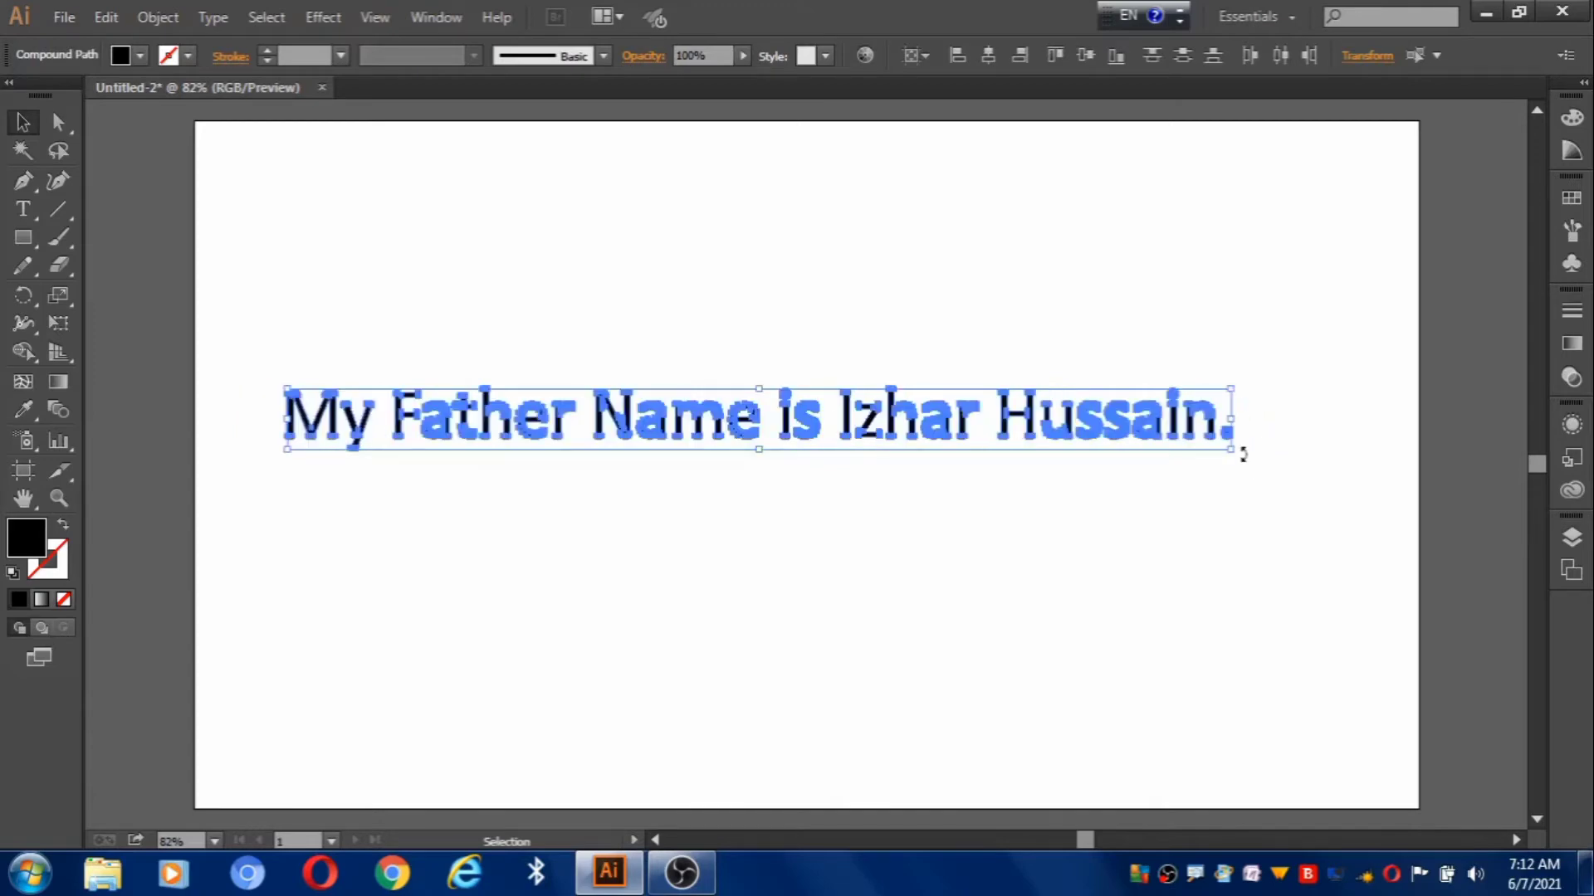
click(520, 606)
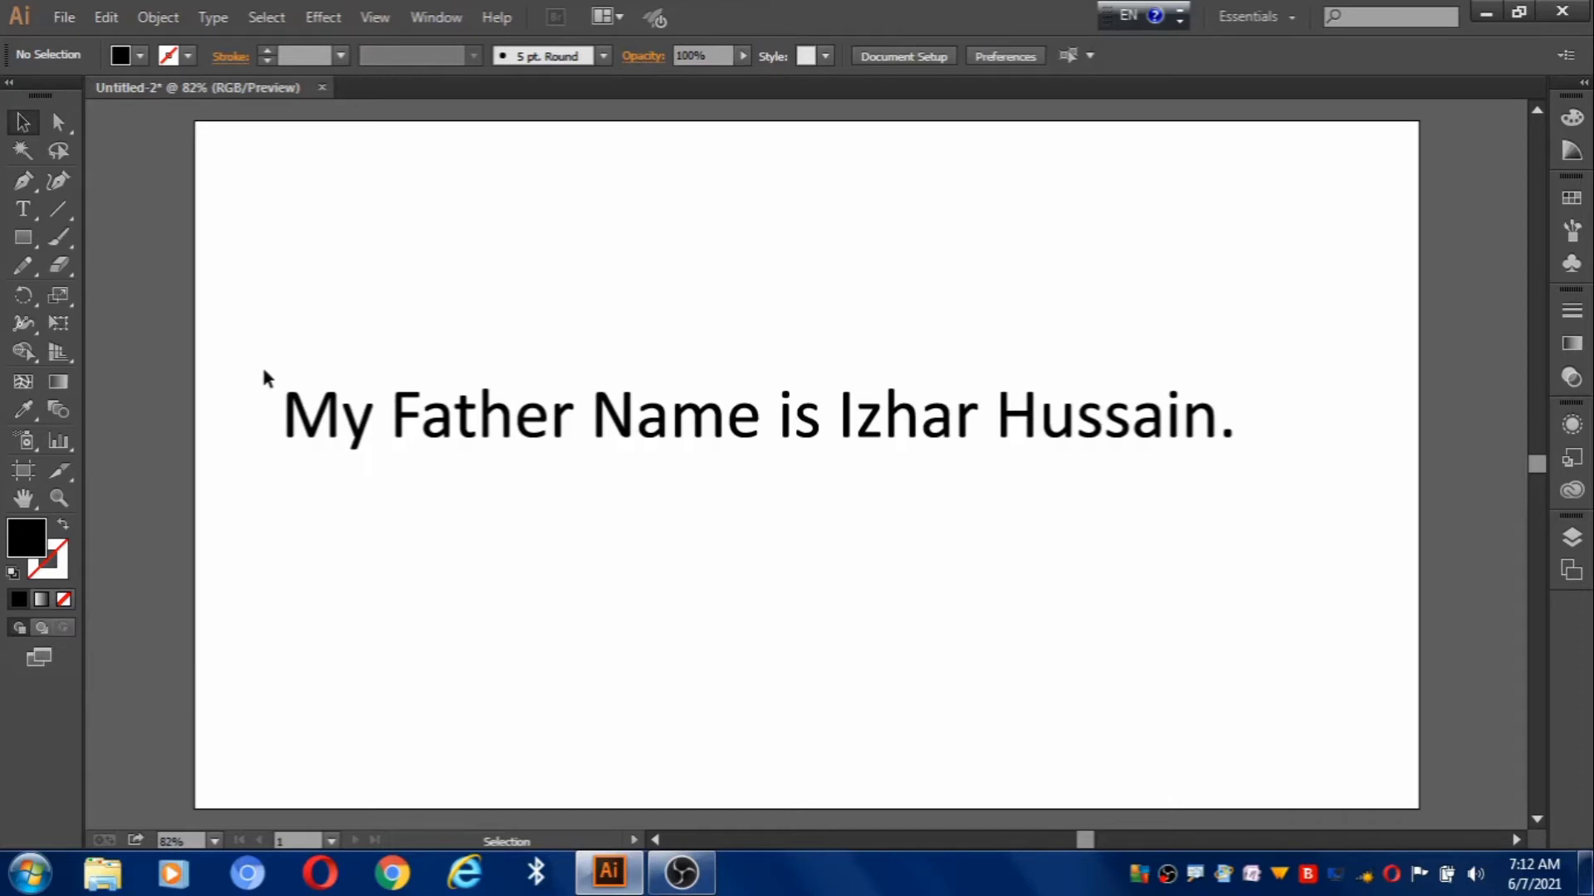
Lift 'My' to the top left, drop 'is' below the line, and widen the remaining words past the edges.
drag(264, 368, 329, 221)
click(802, 359)
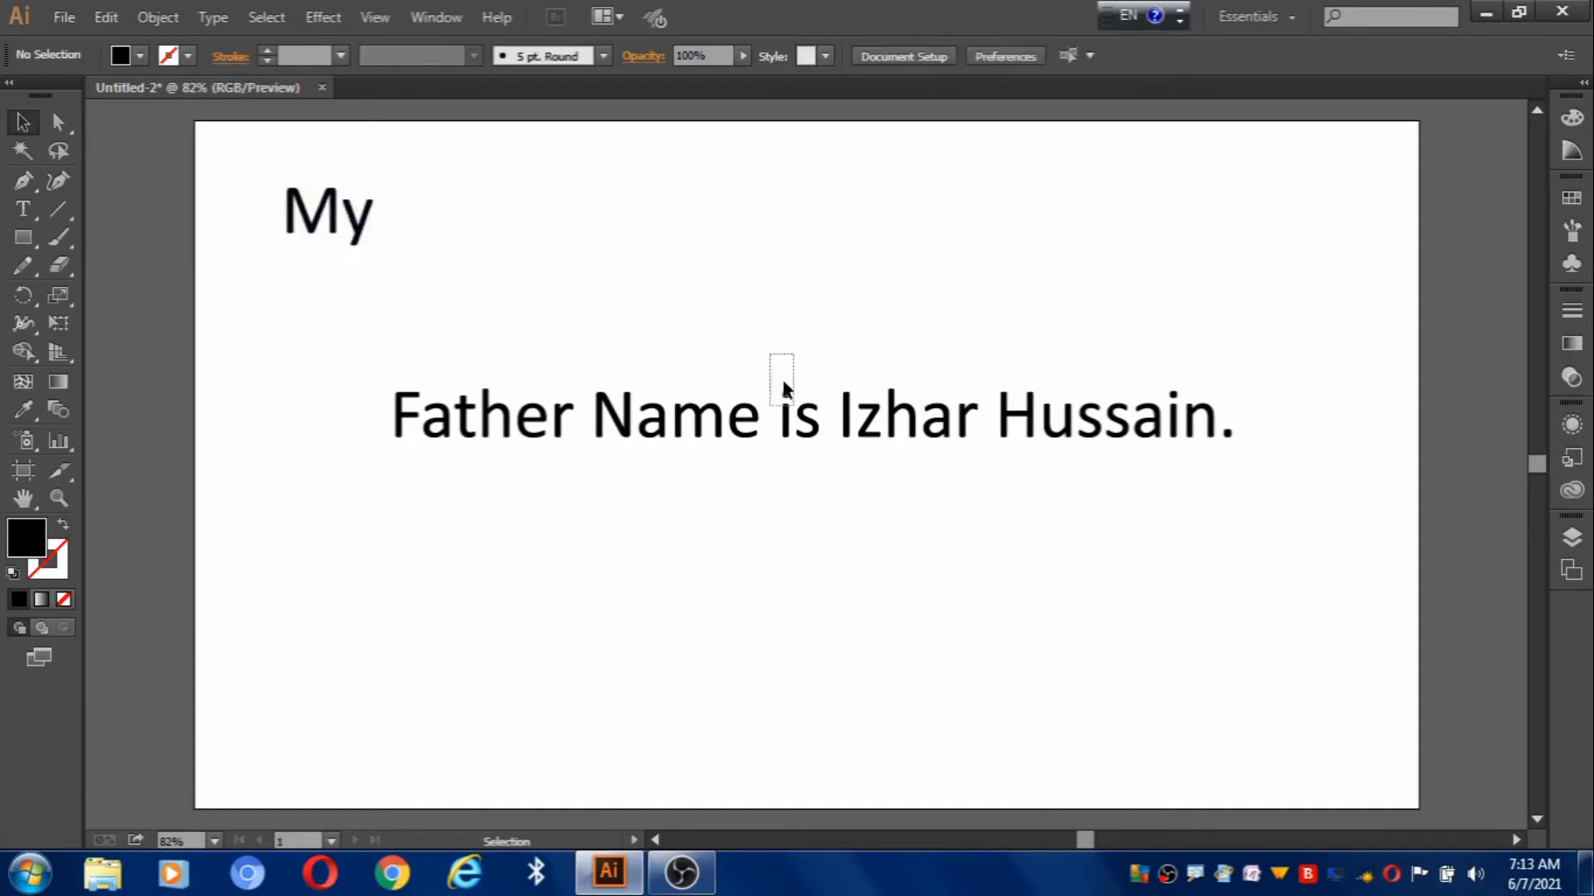
drag(784, 388, 797, 592)
click(534, 563)
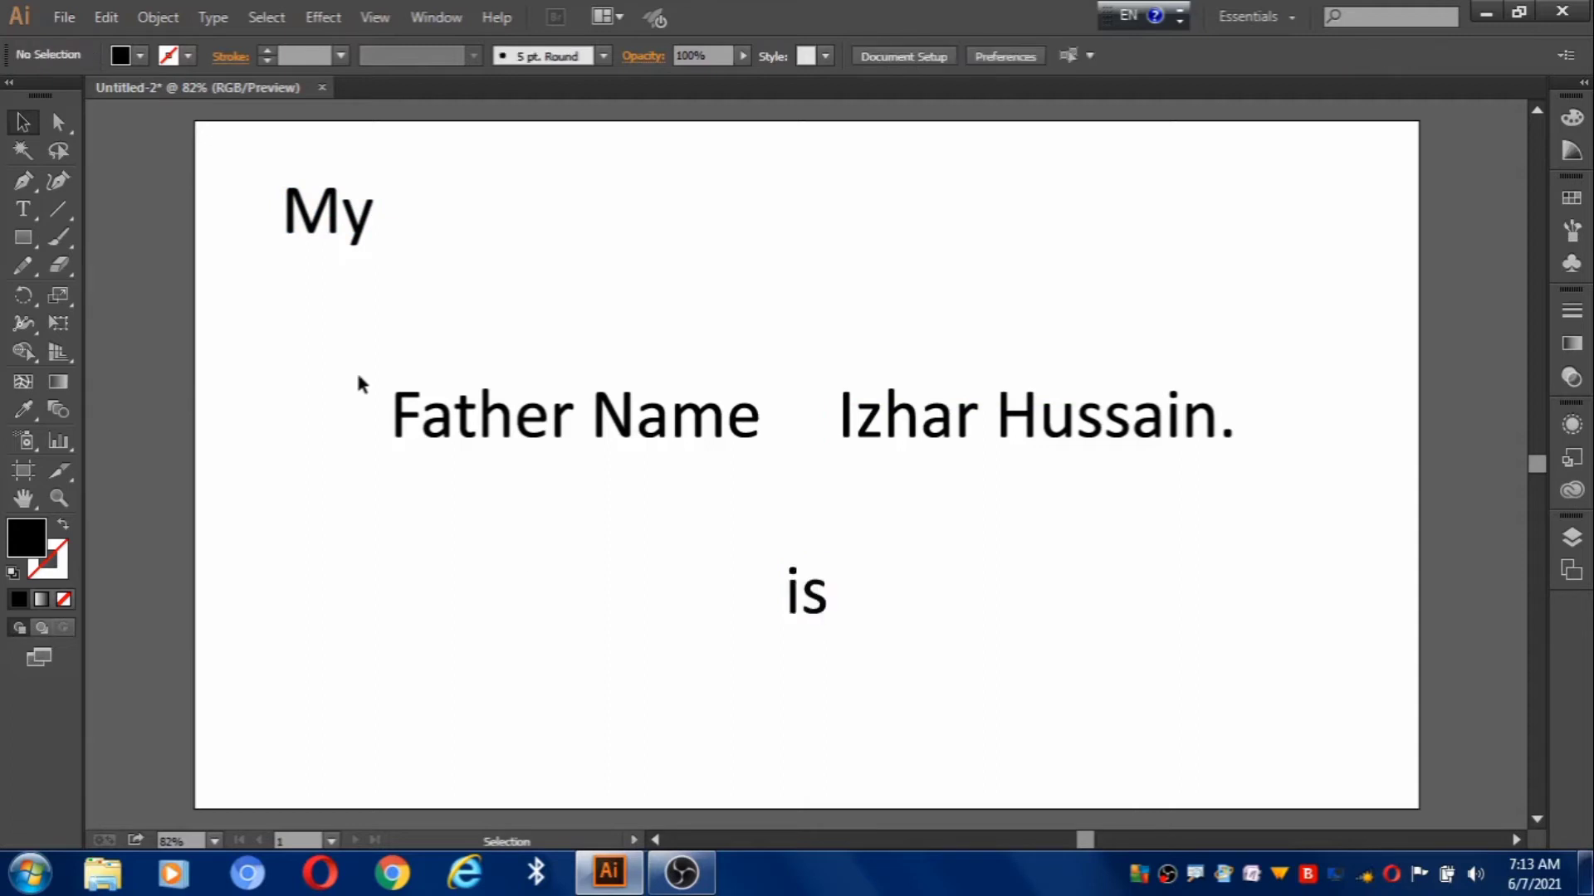
drag(362, 340, 1260, 518)
drag(1232, 438, 1487, 556)
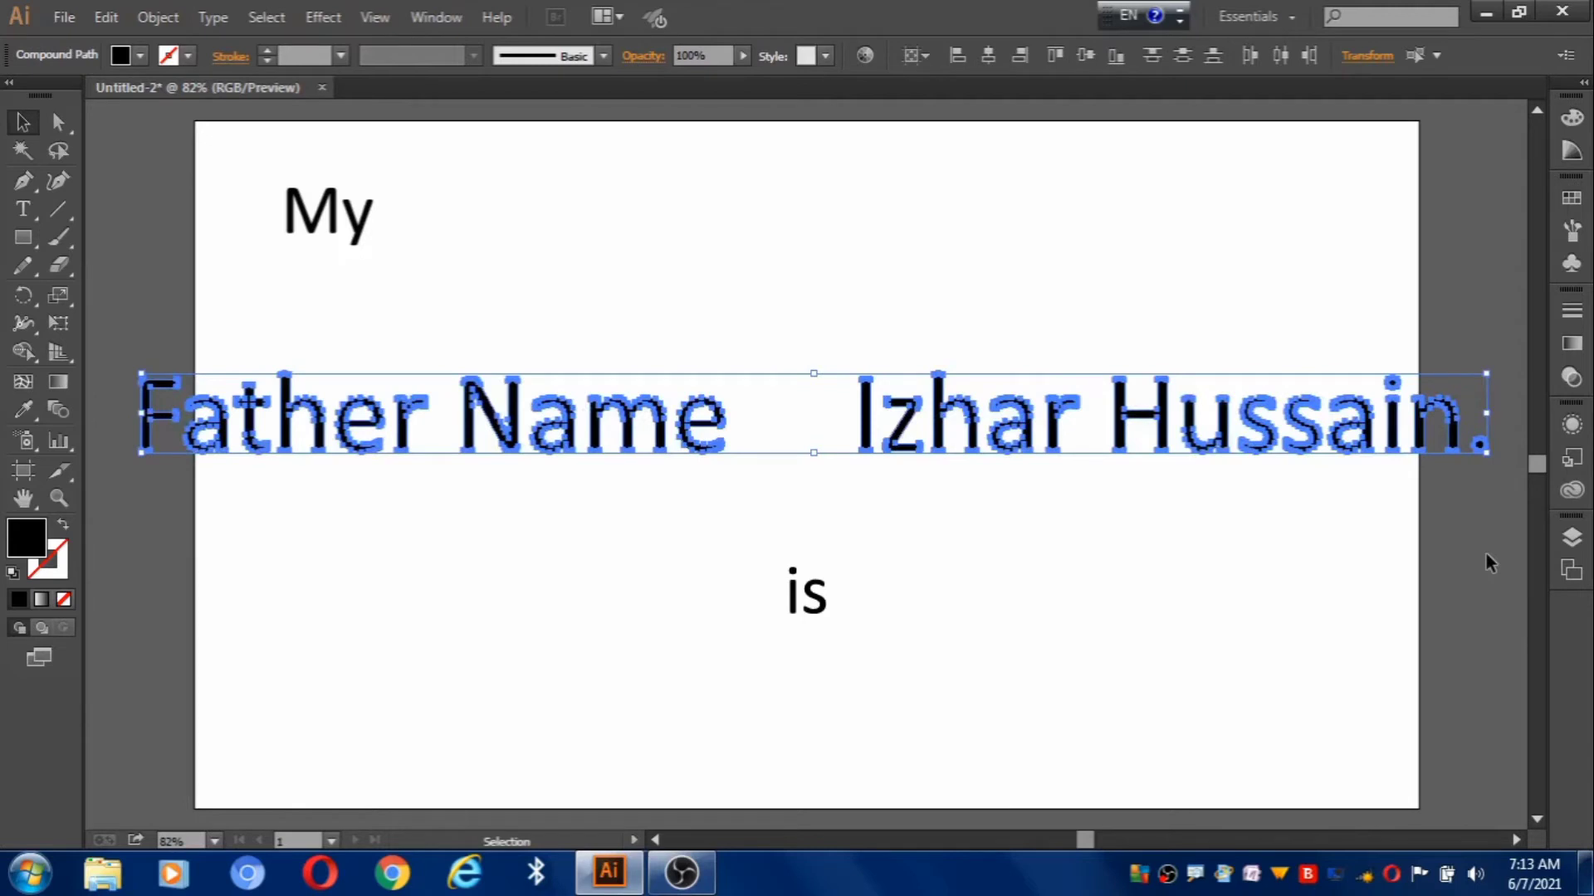
Drop 'Name' below its line and move 'Father' up beside 'My'.
click(443, 635)
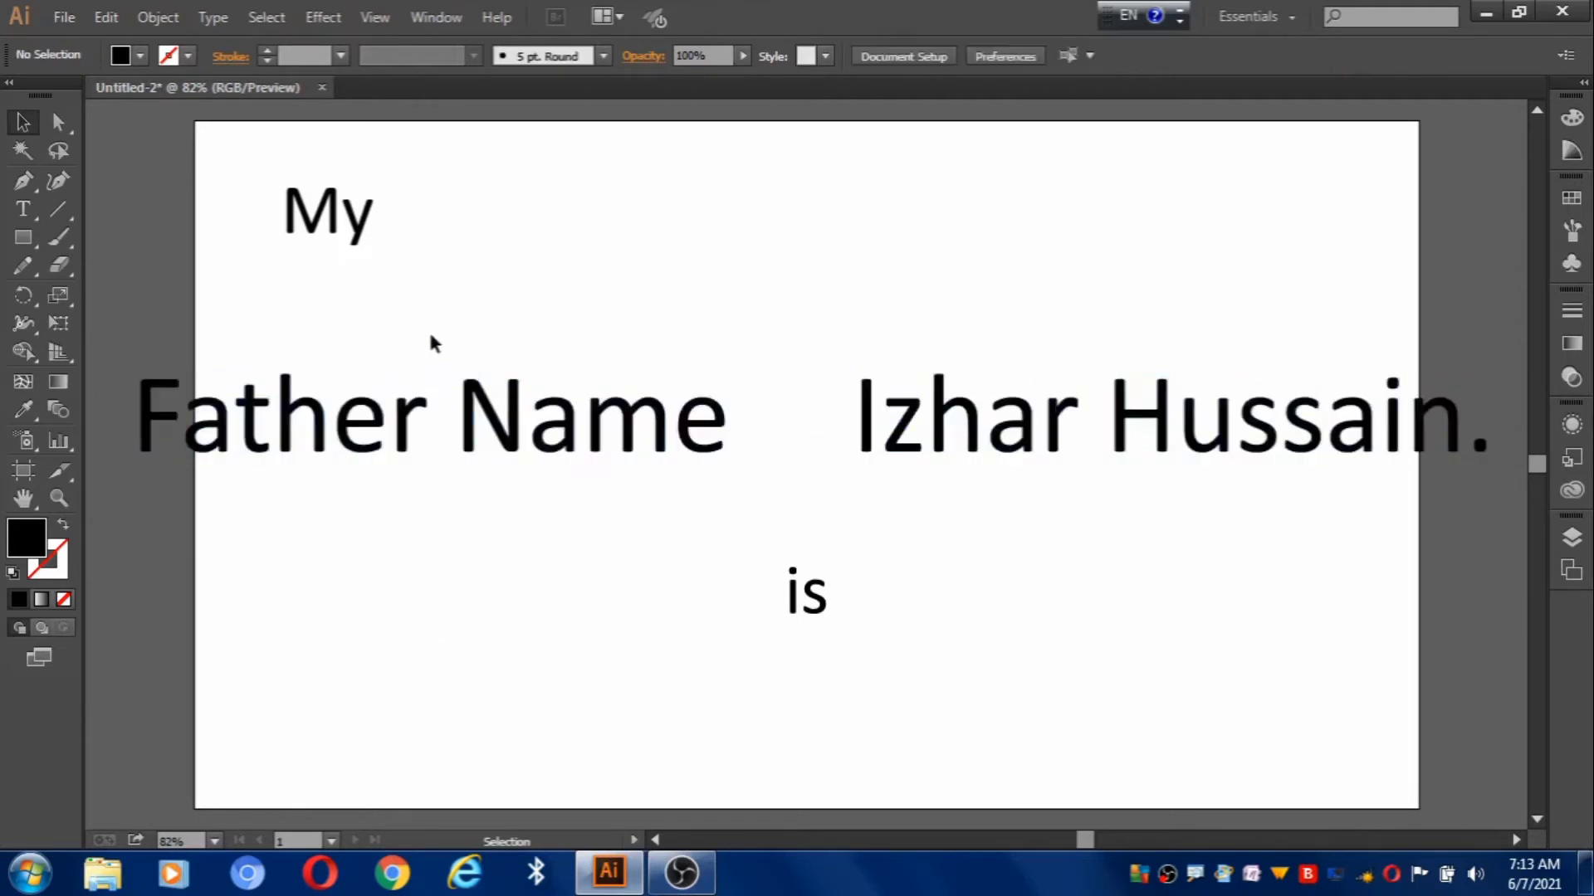
drag(441, 345, 732, 489)
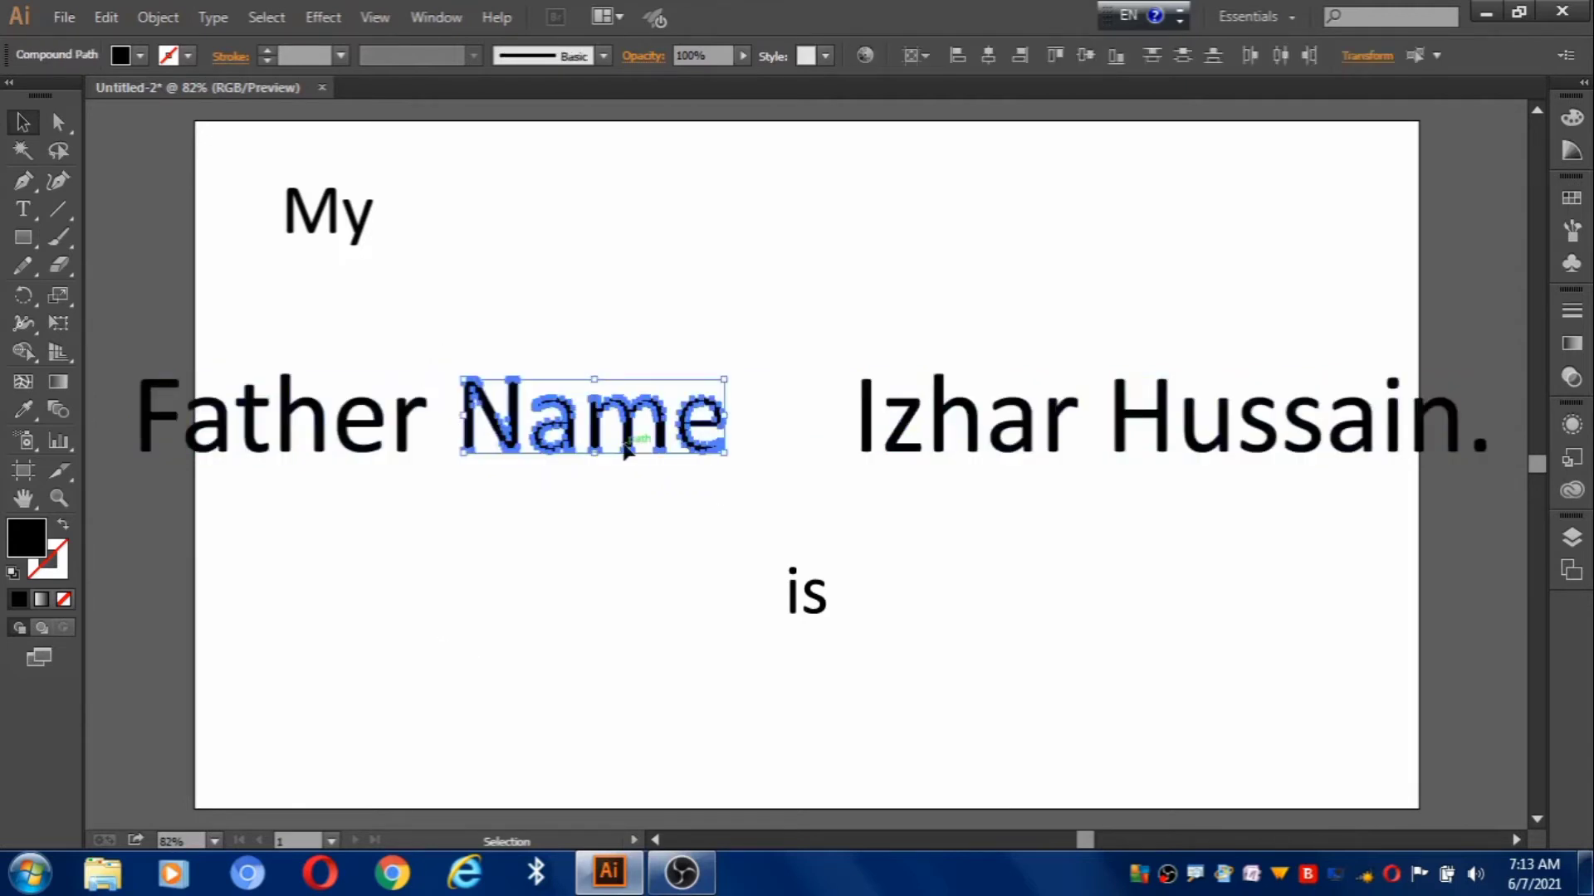
drag(624, 449, 594, 487)
click(519, 595)
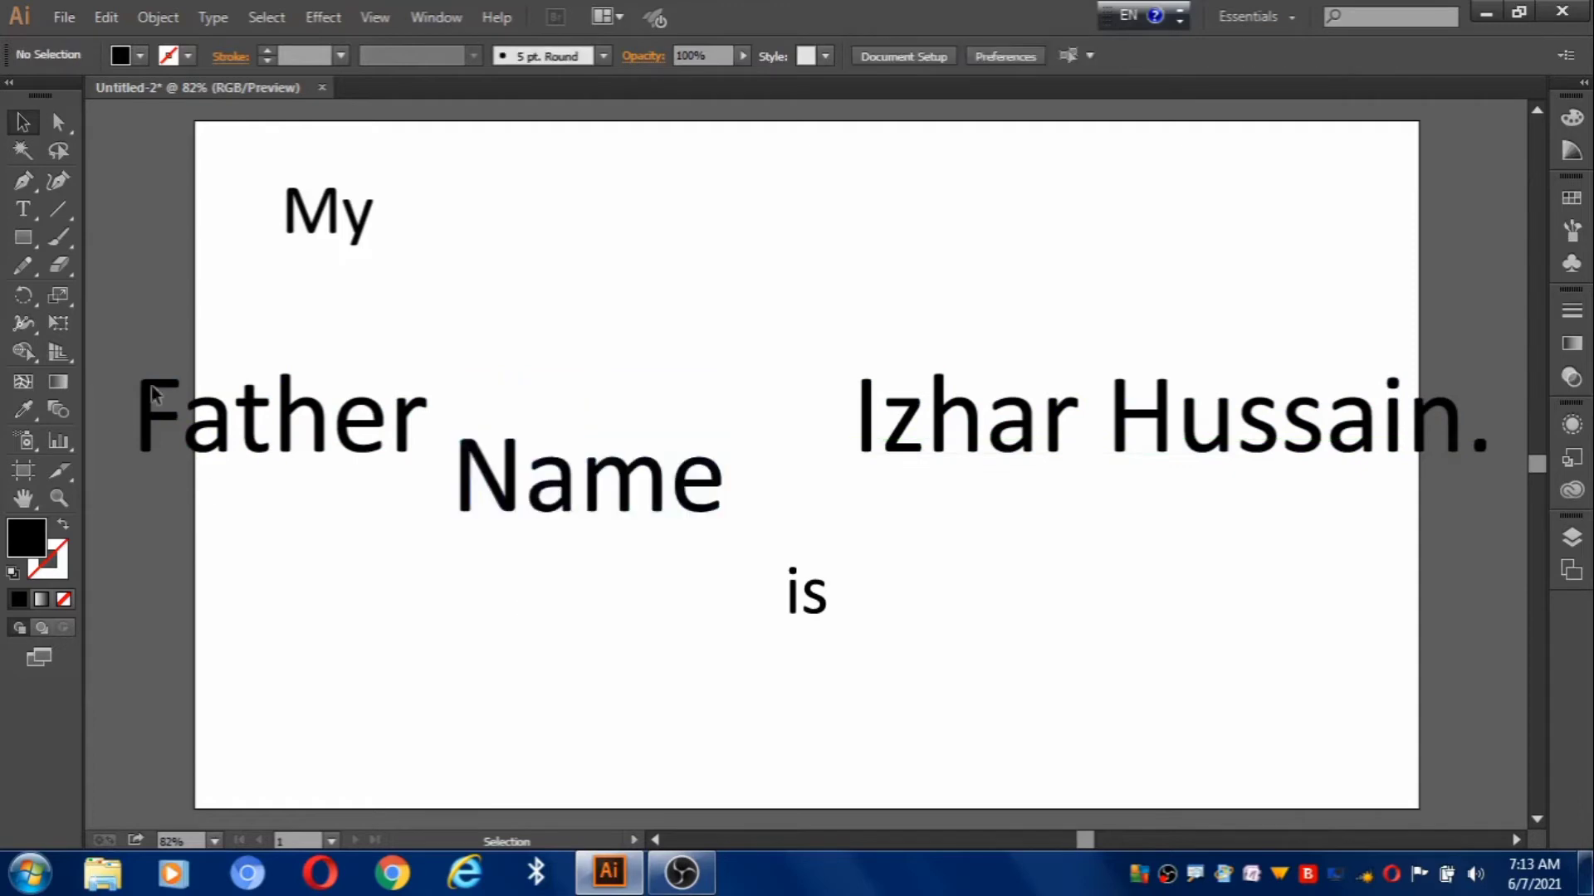
drag(151, 439, 417, 487)
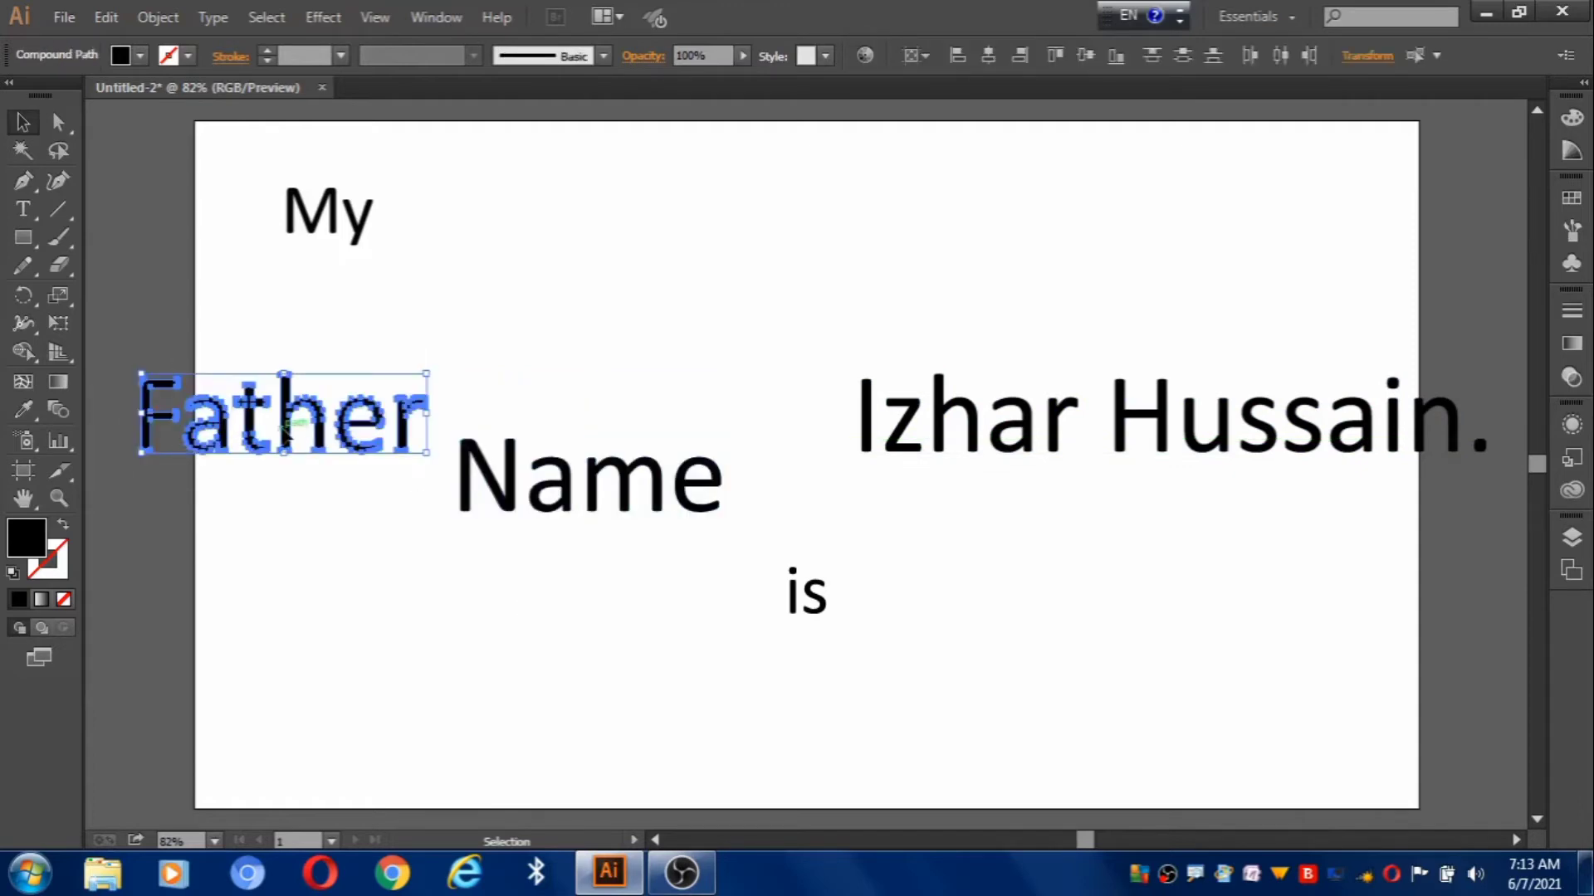
drag(286, 427, 515, 246)
click(546, 328)
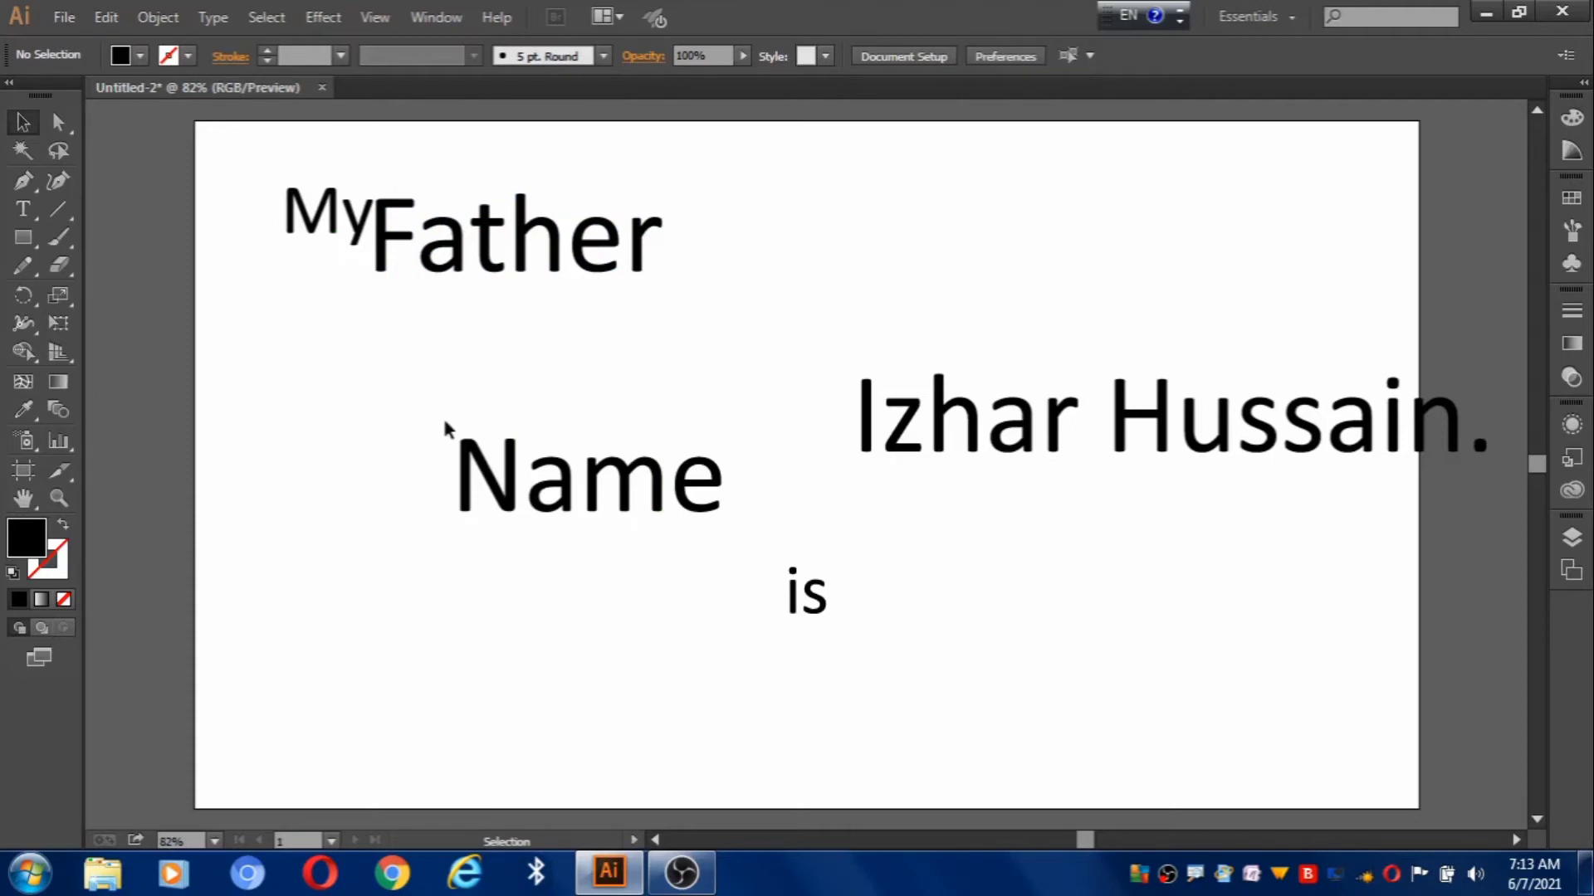
Shift 'Name' right so it sits beneath 'Father'.
drag(446, 425, 601, 337)
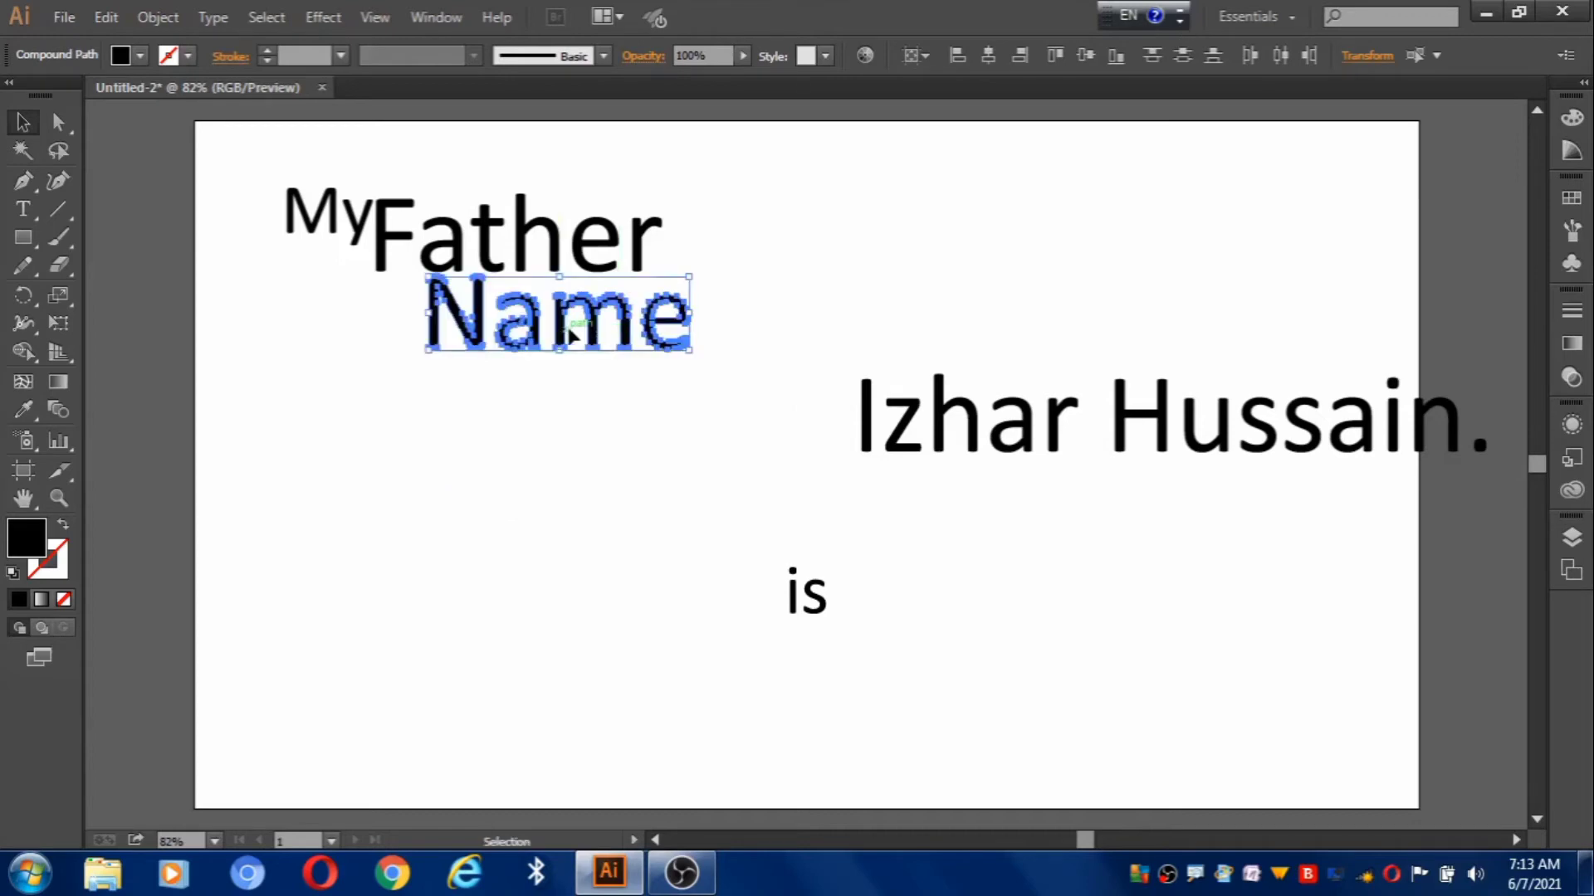
drag(570, 334, 624, 336)
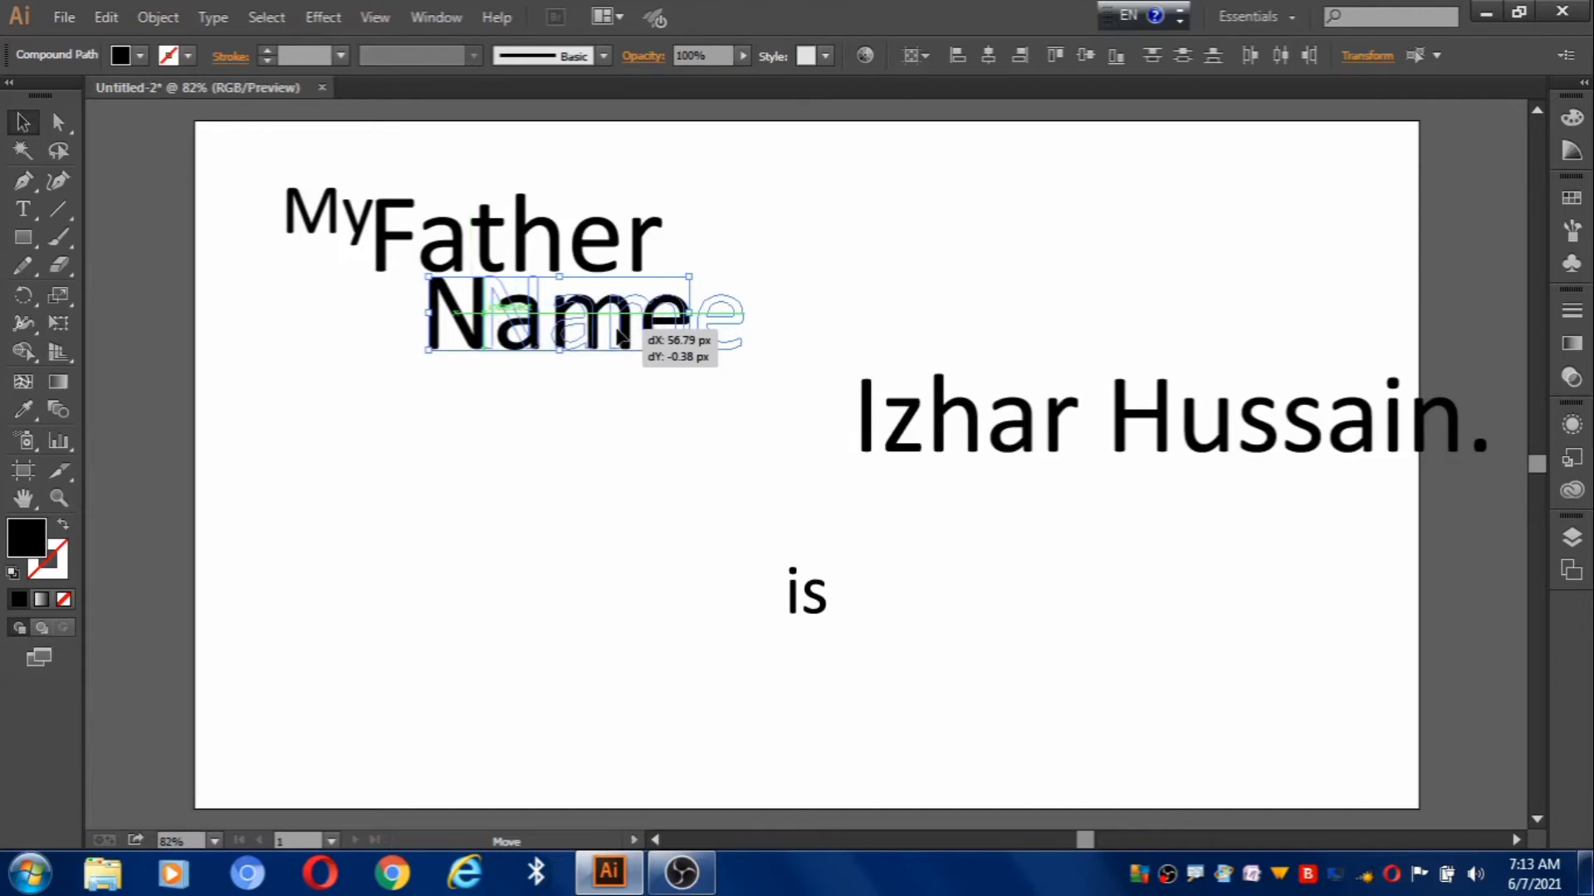
drag(620, 332, 619, 333)
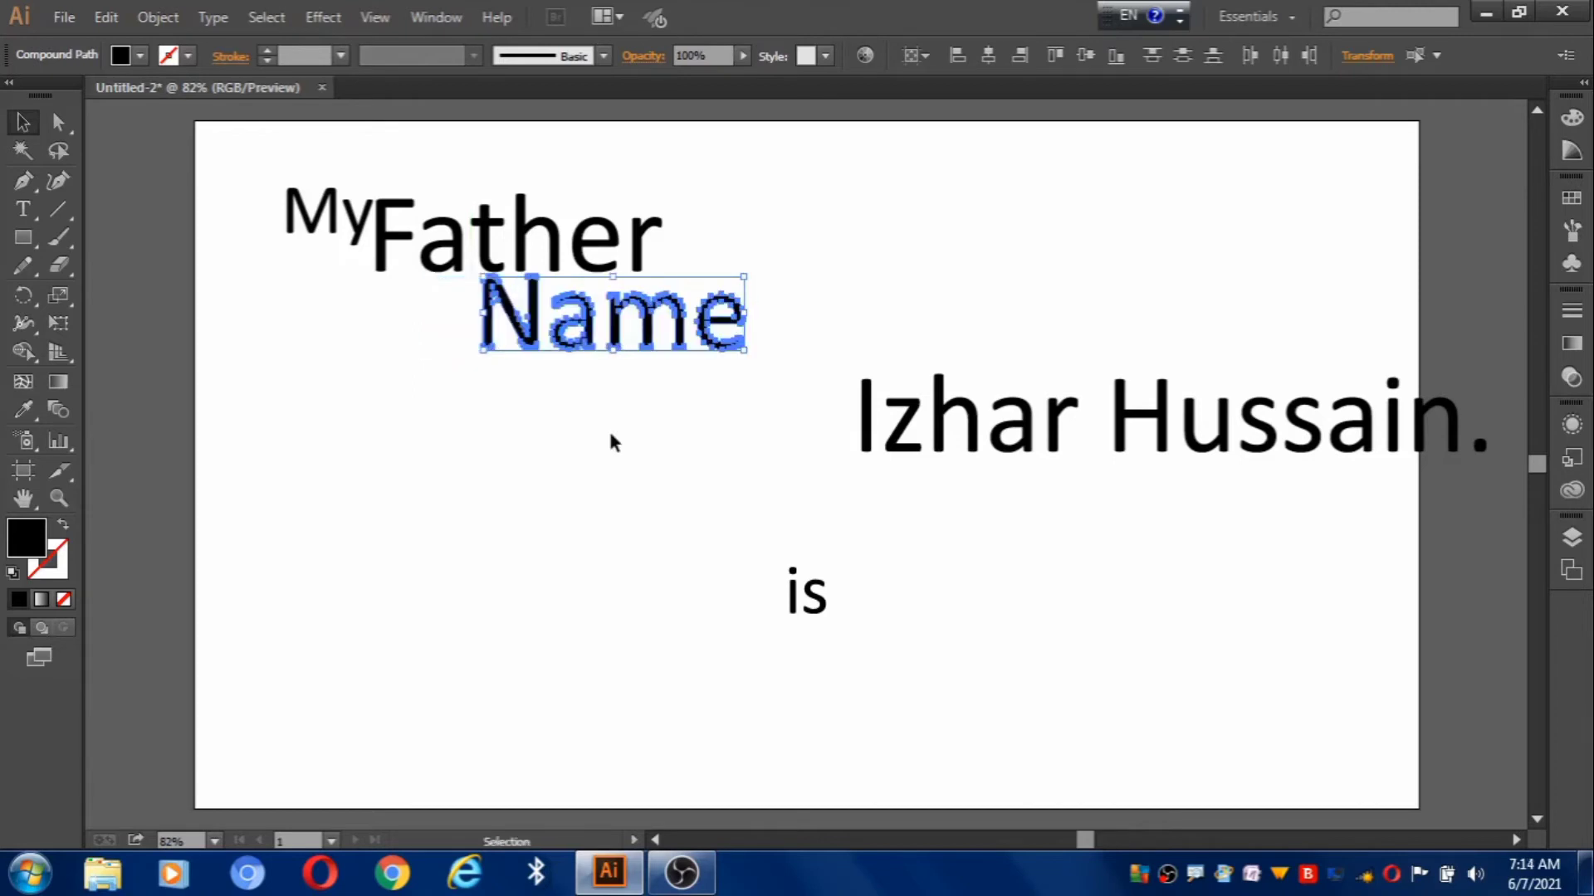
click(611, 436)
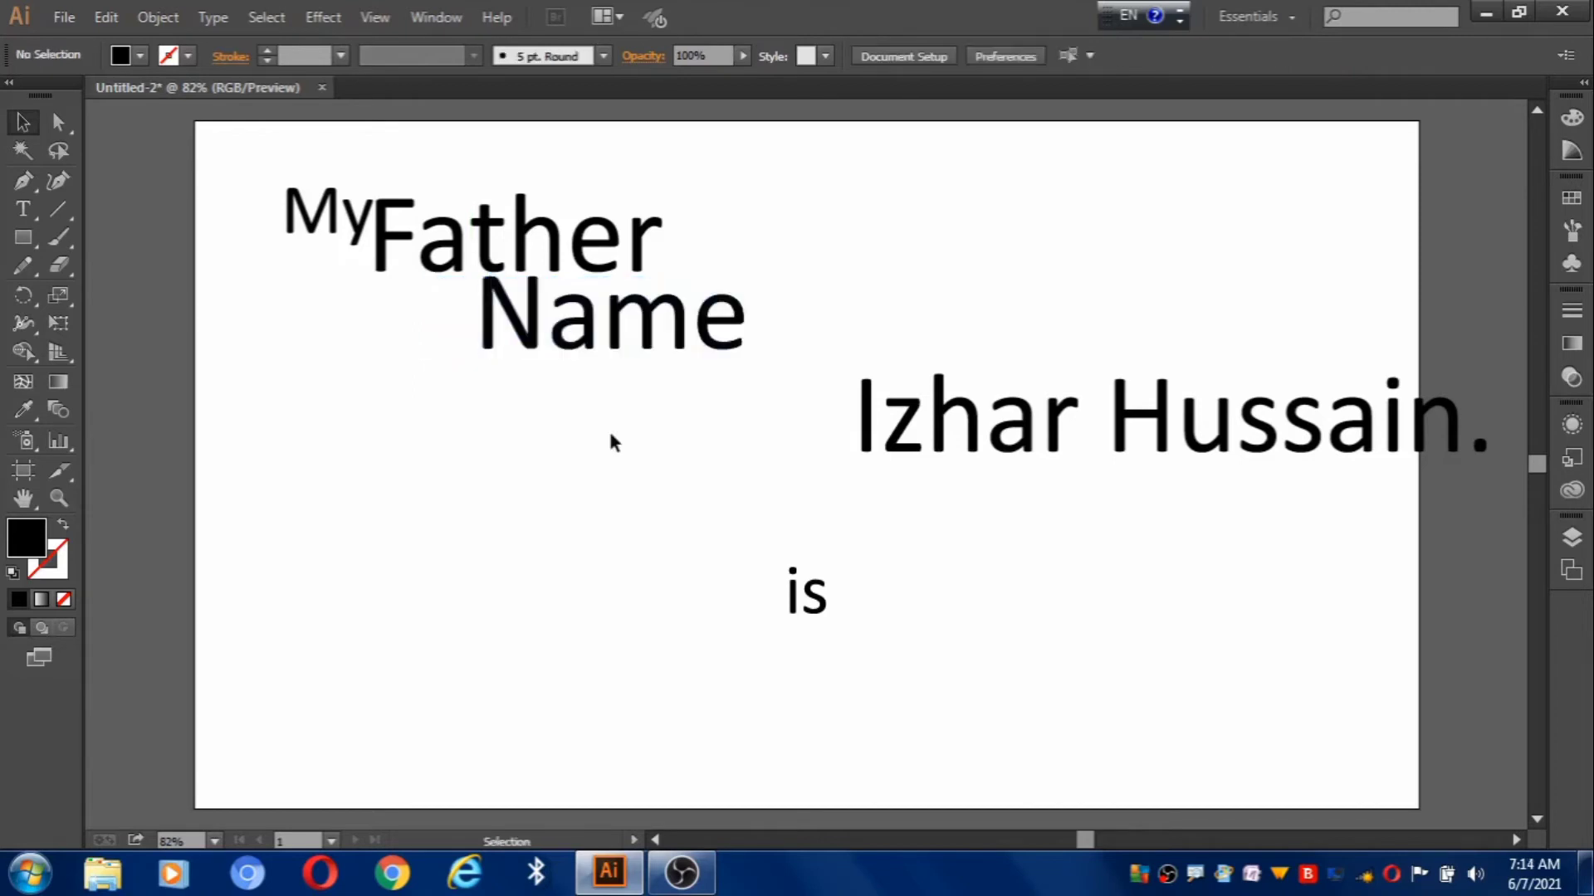
Move the small 'is' up against the end of 'Name' and nudge it up slightly.
drag(777, 558, 853, 676)
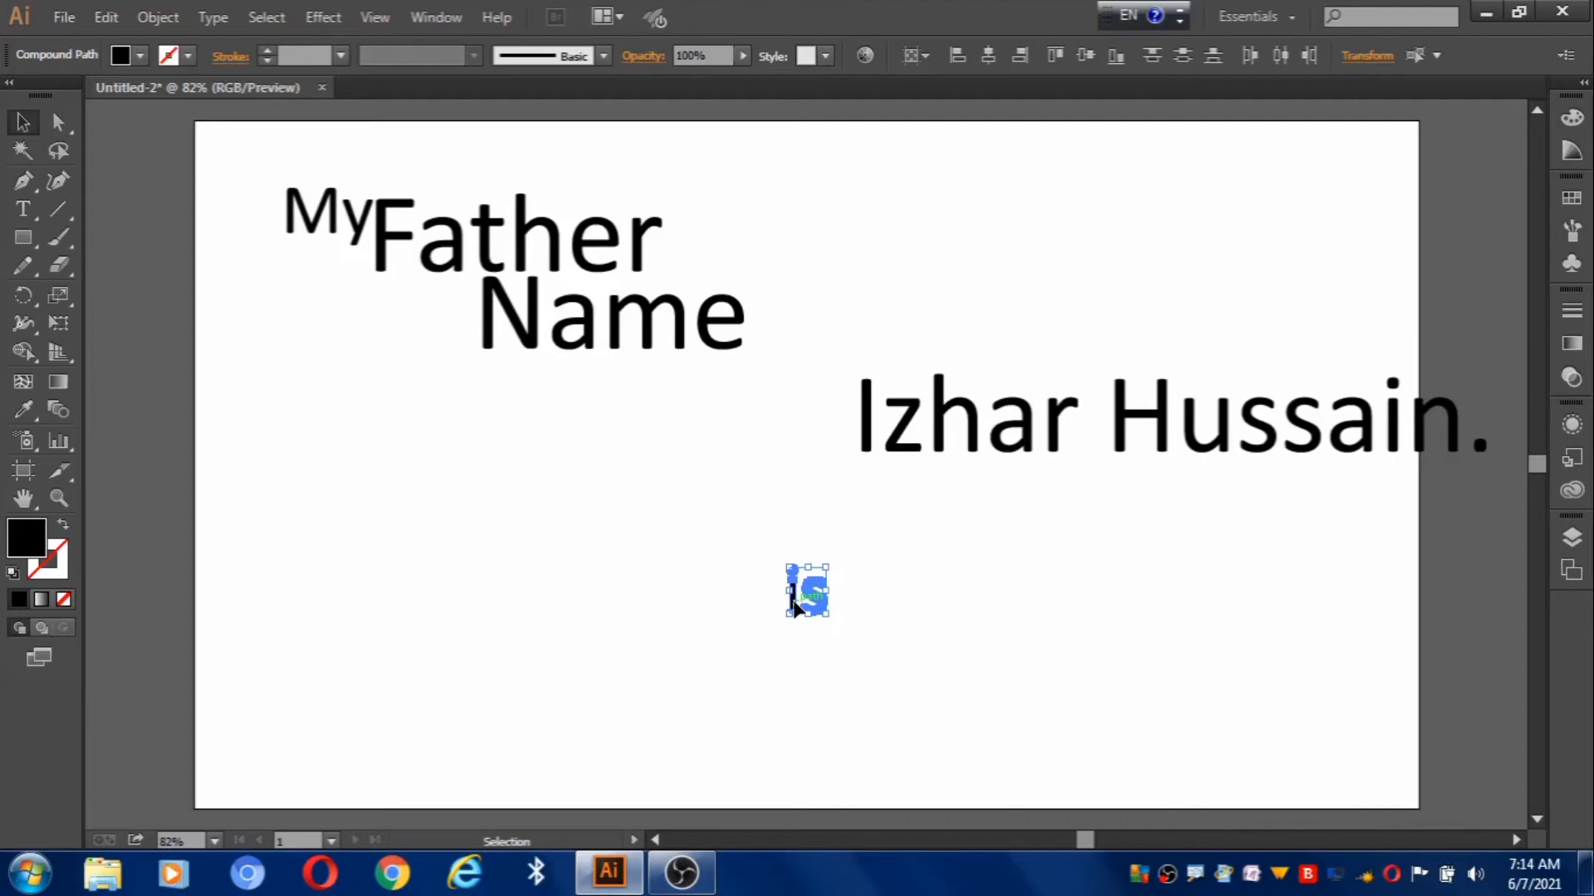
drag(794, 604, 755, 356)
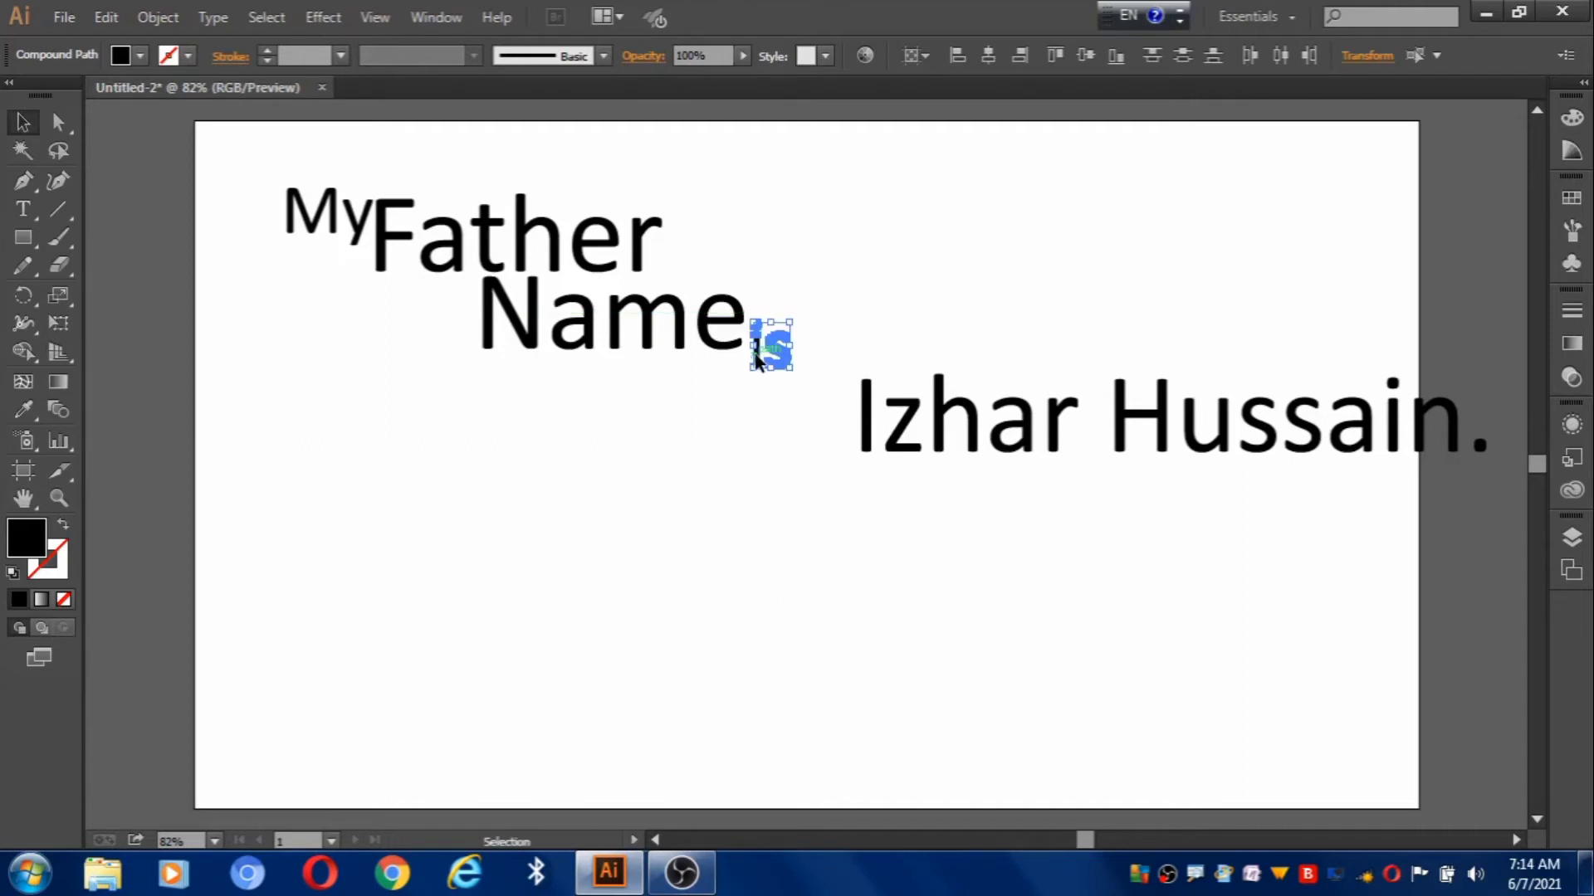
click(750, 435)
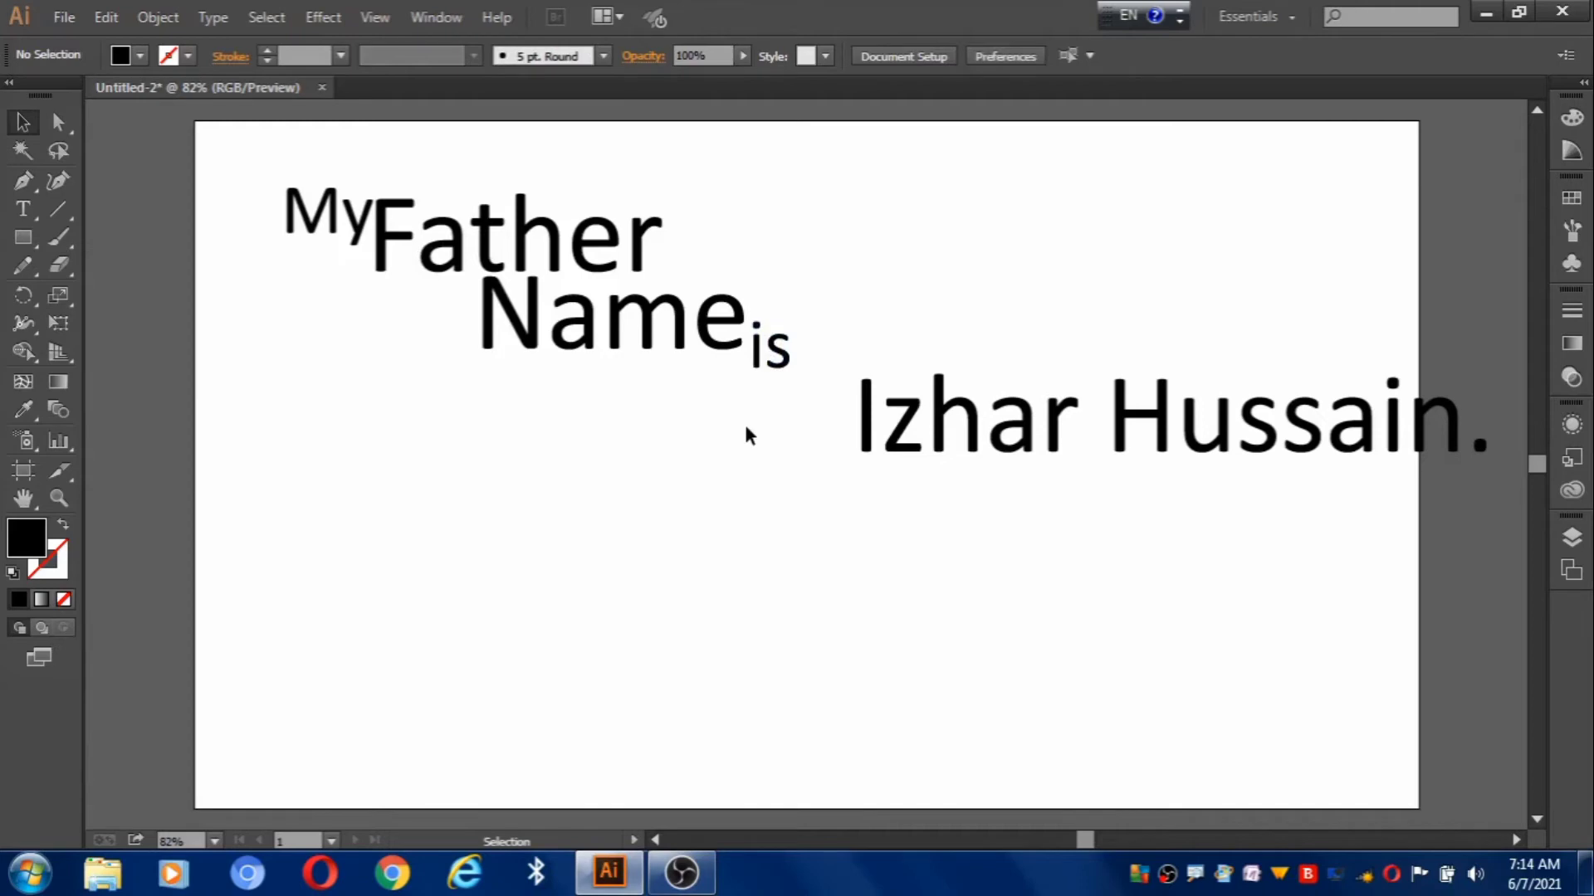
drag(740, 348, 778, 379)
key(ctrl+z)
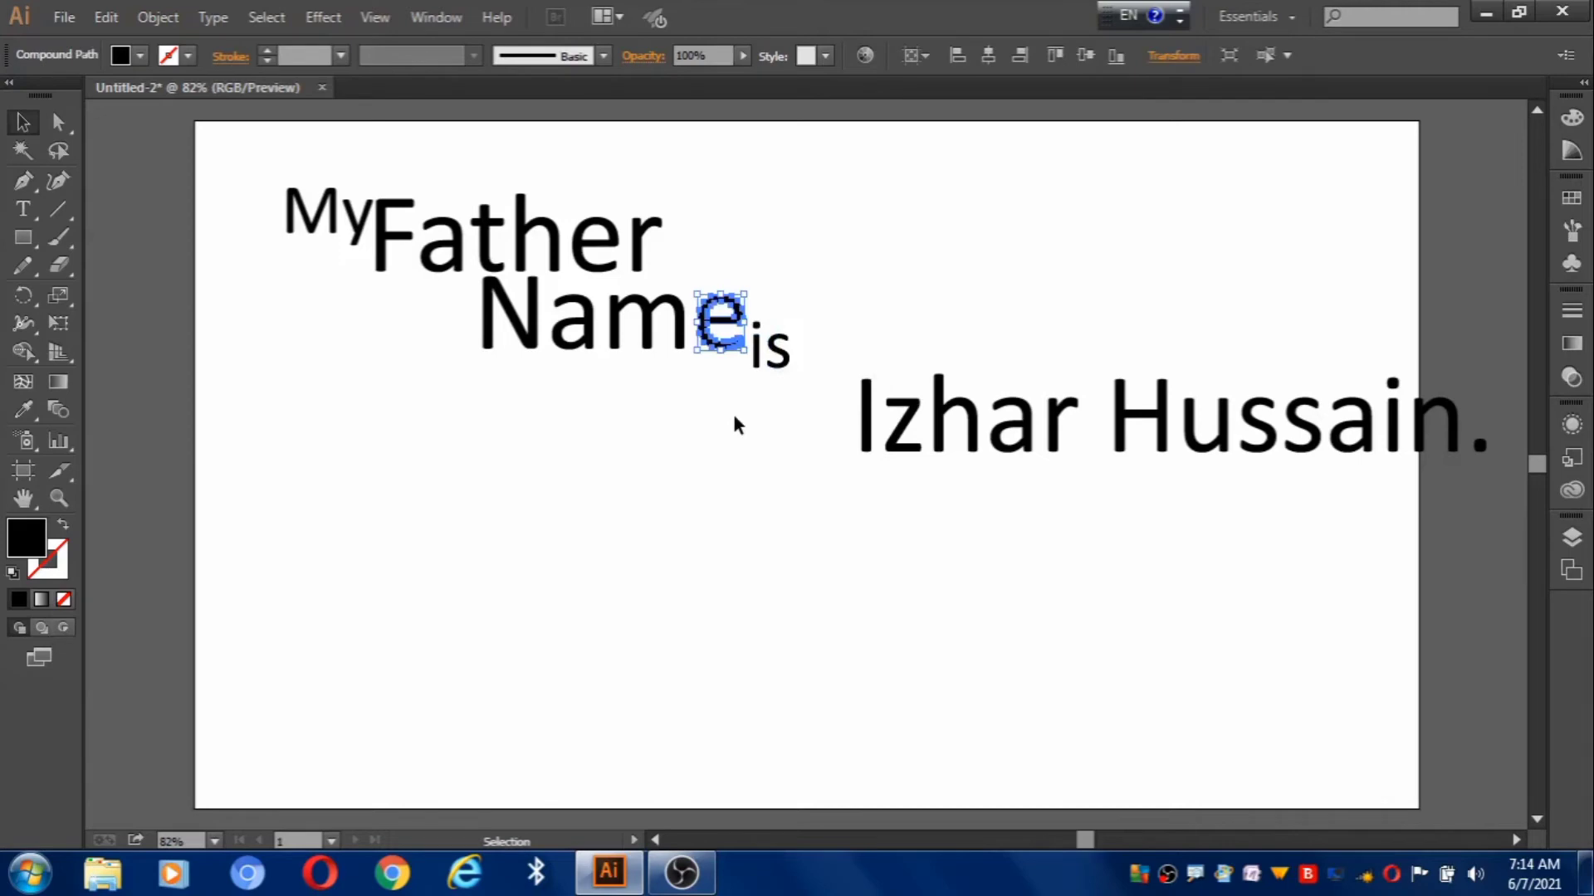
click(772, 347)
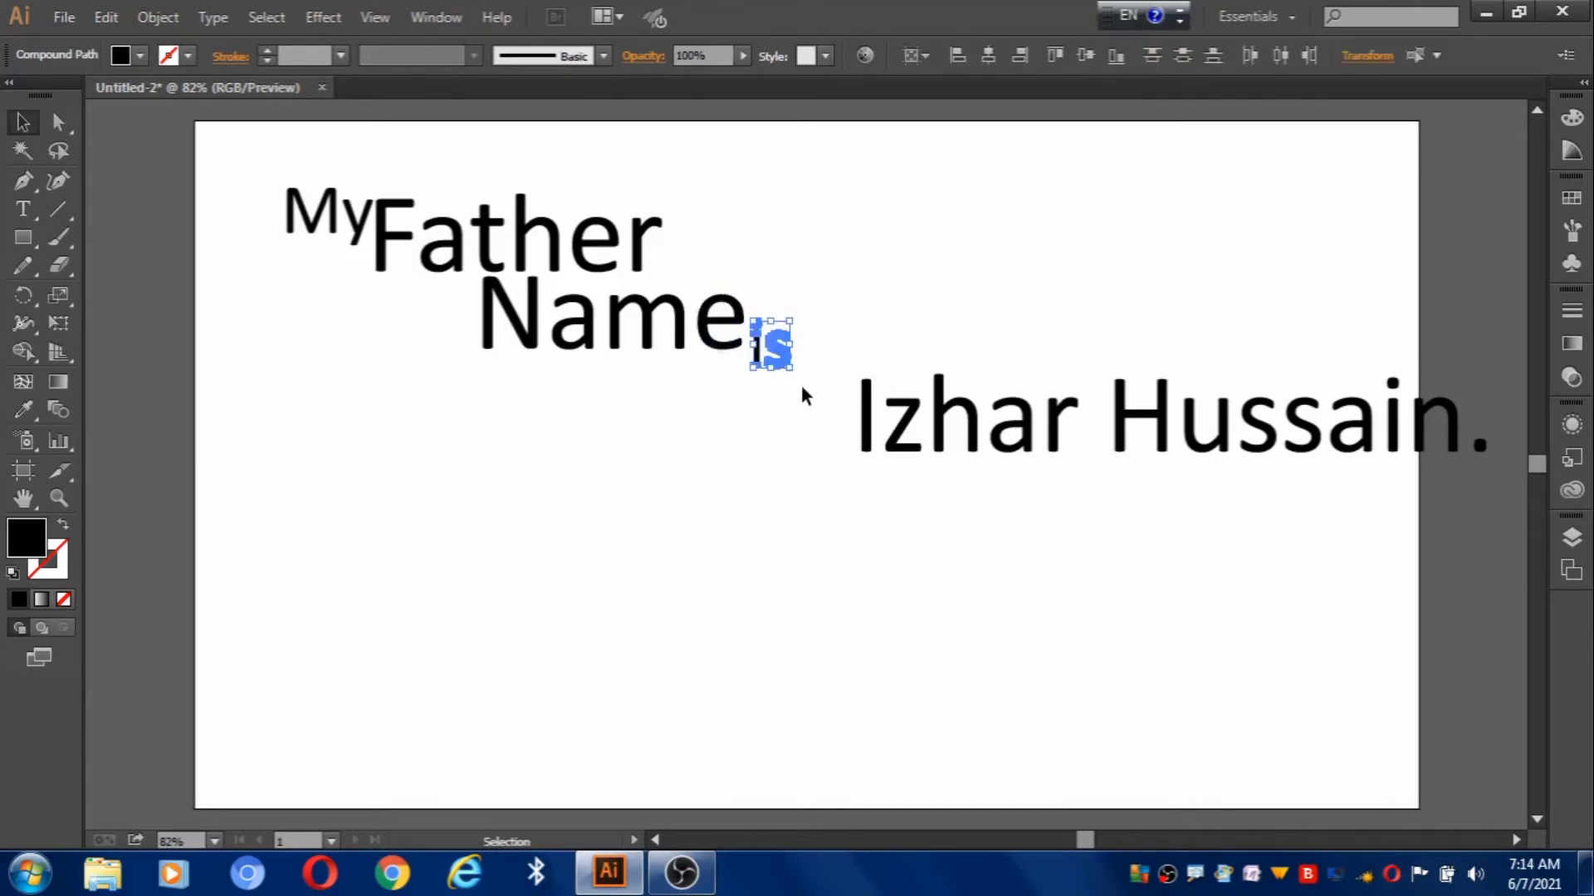
key(Up)
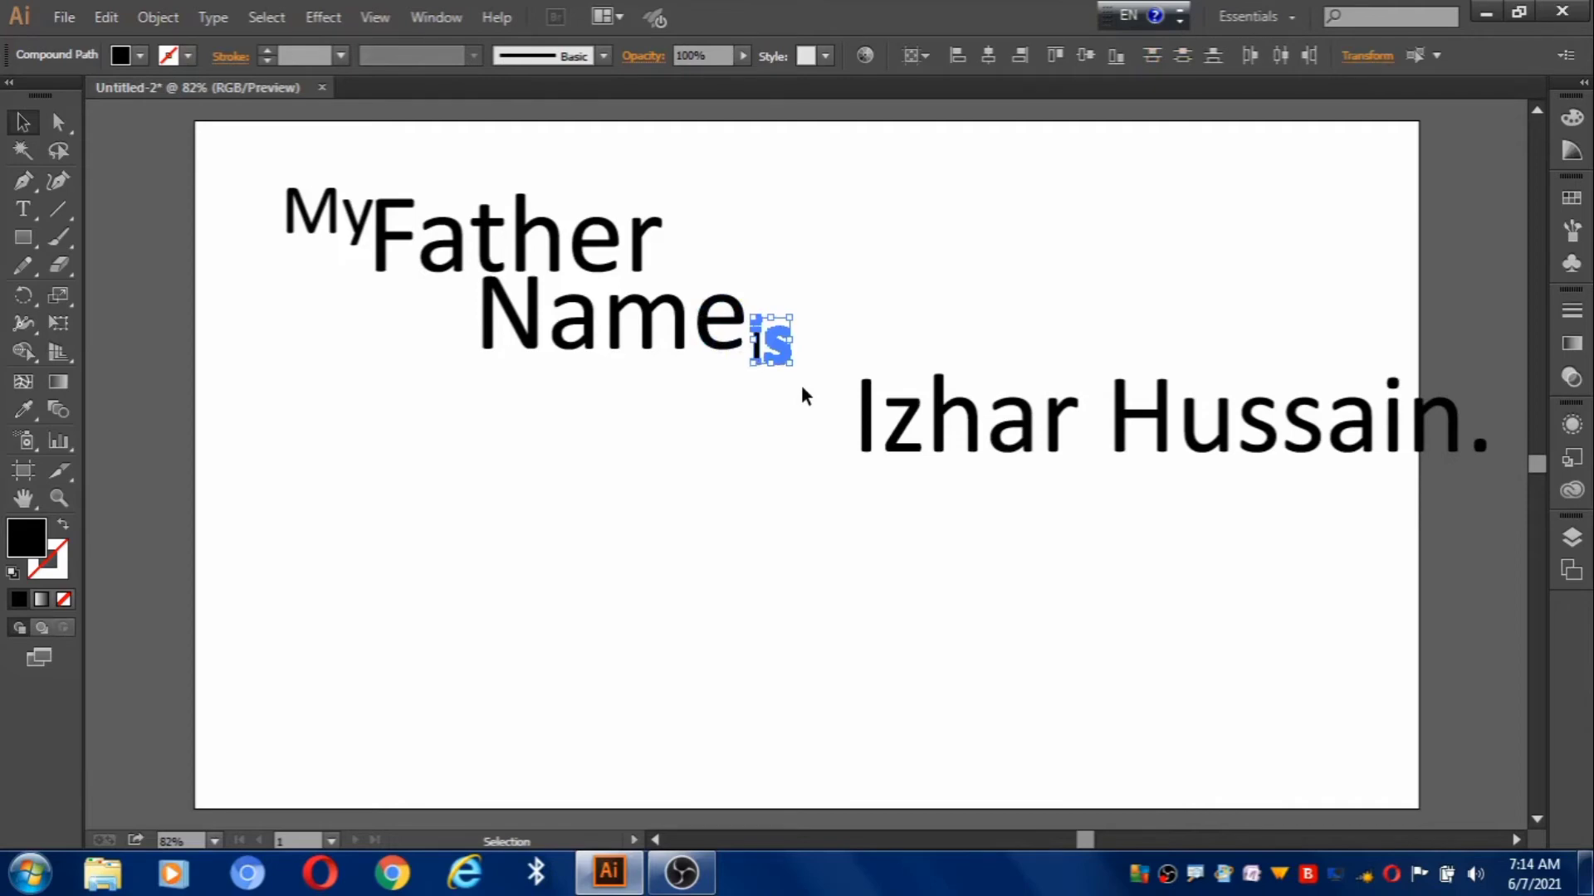
click(803, 387)
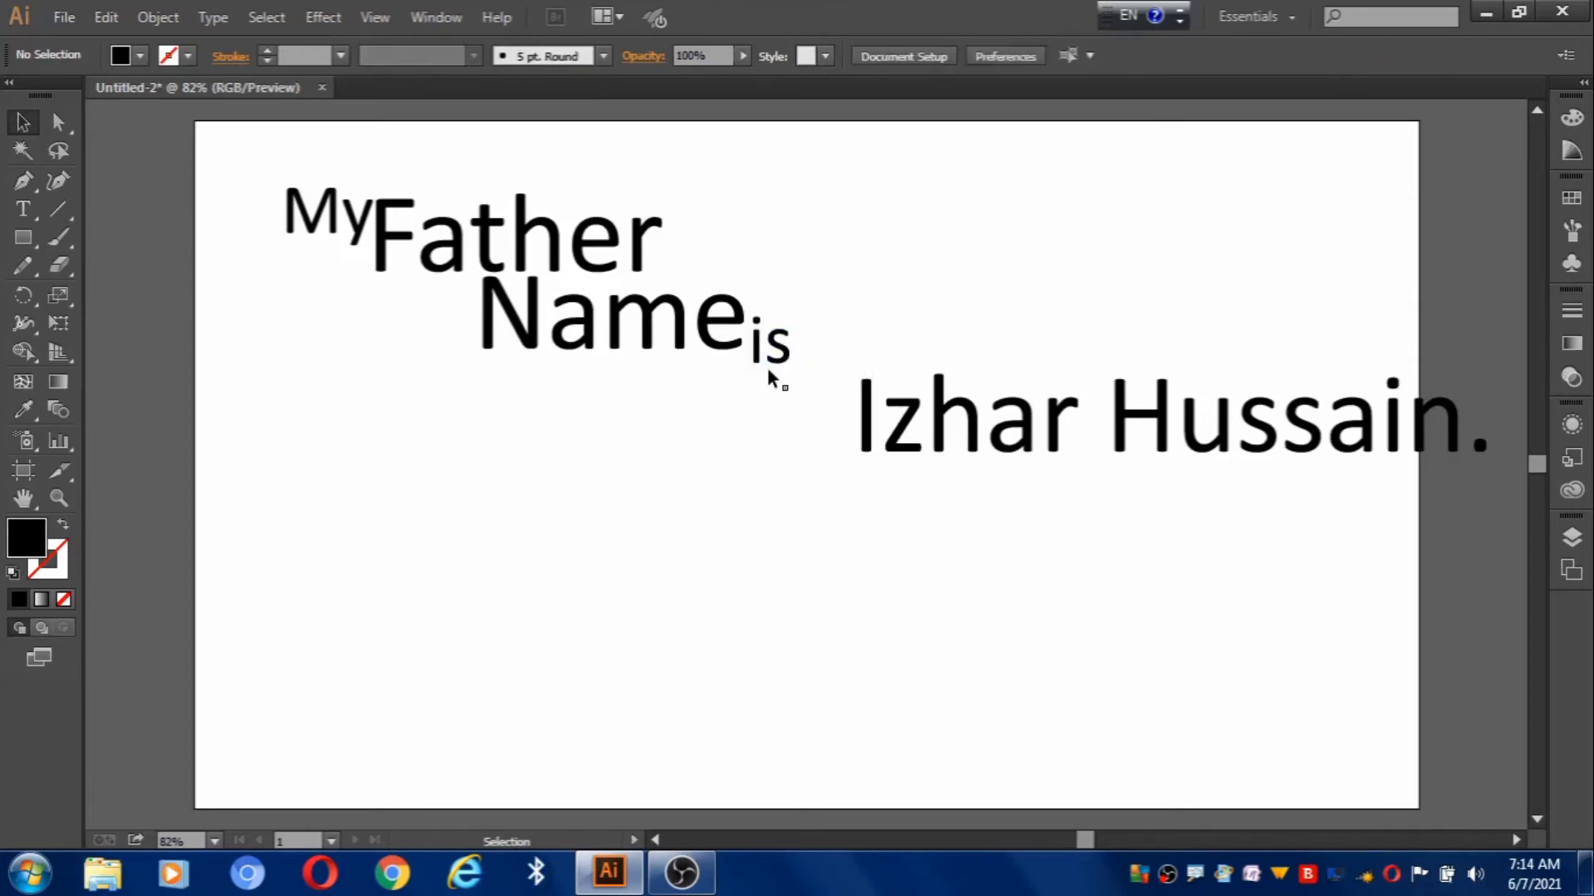
click(781, 361)
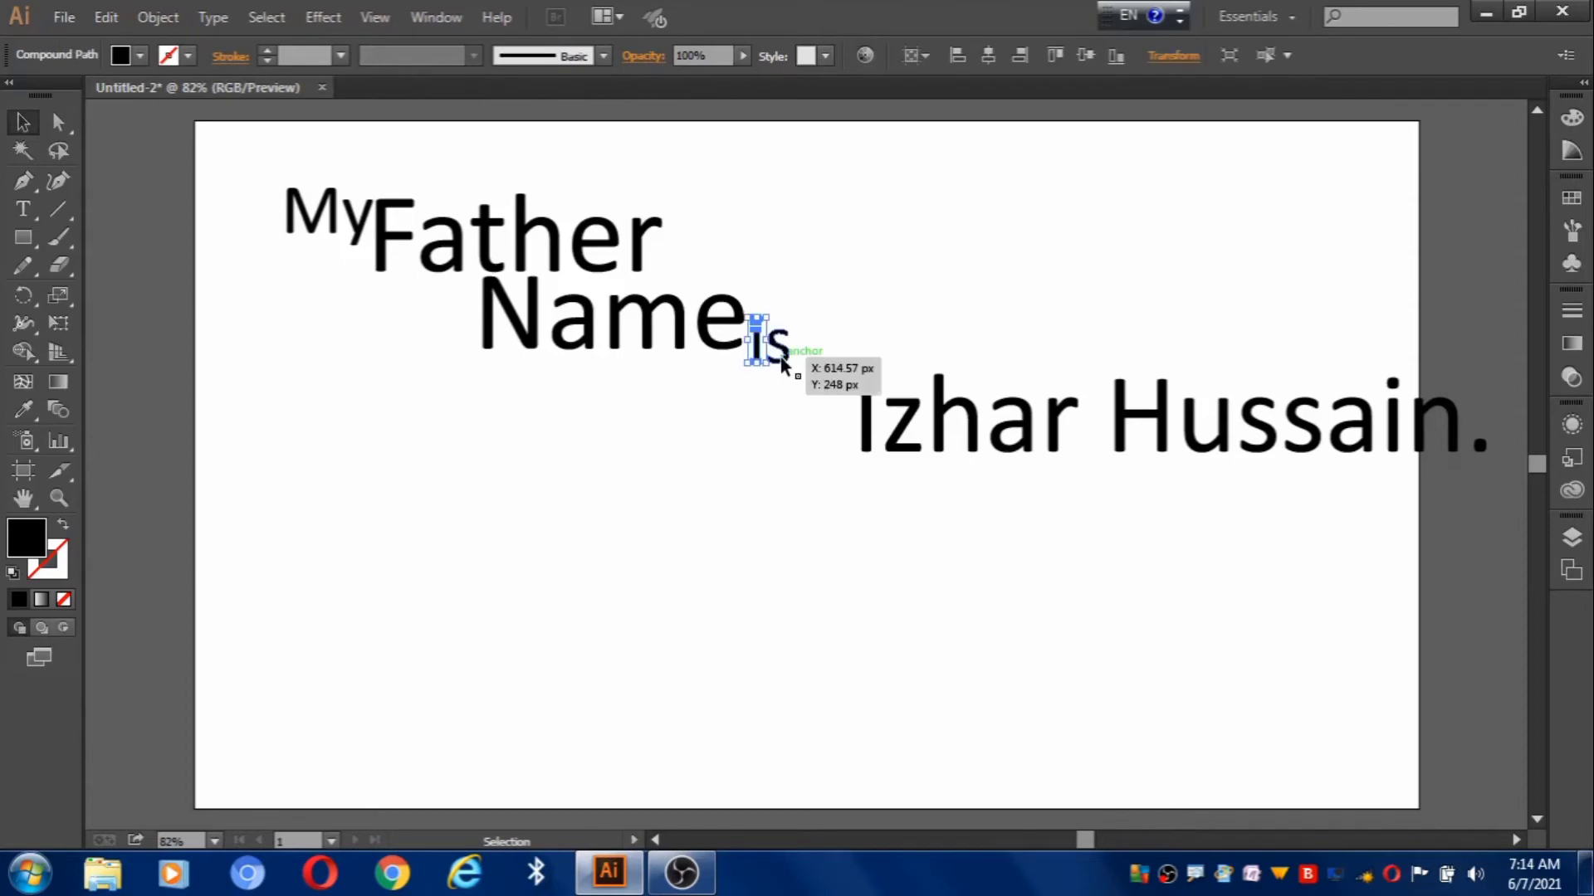
shift+click(781, 361)
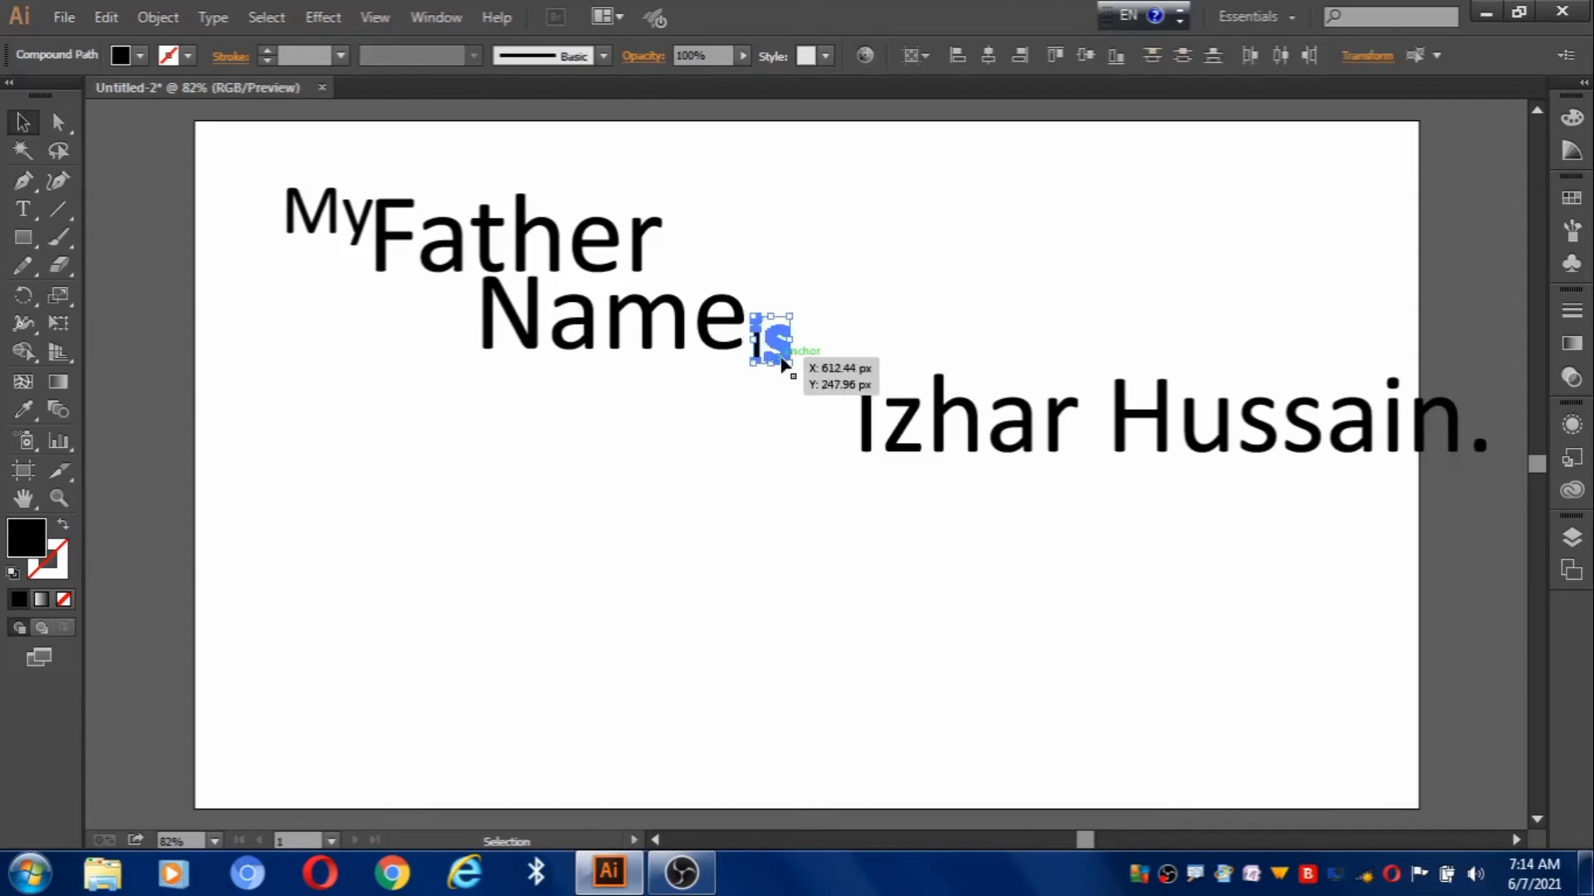
key(Up)
click(850, 343)
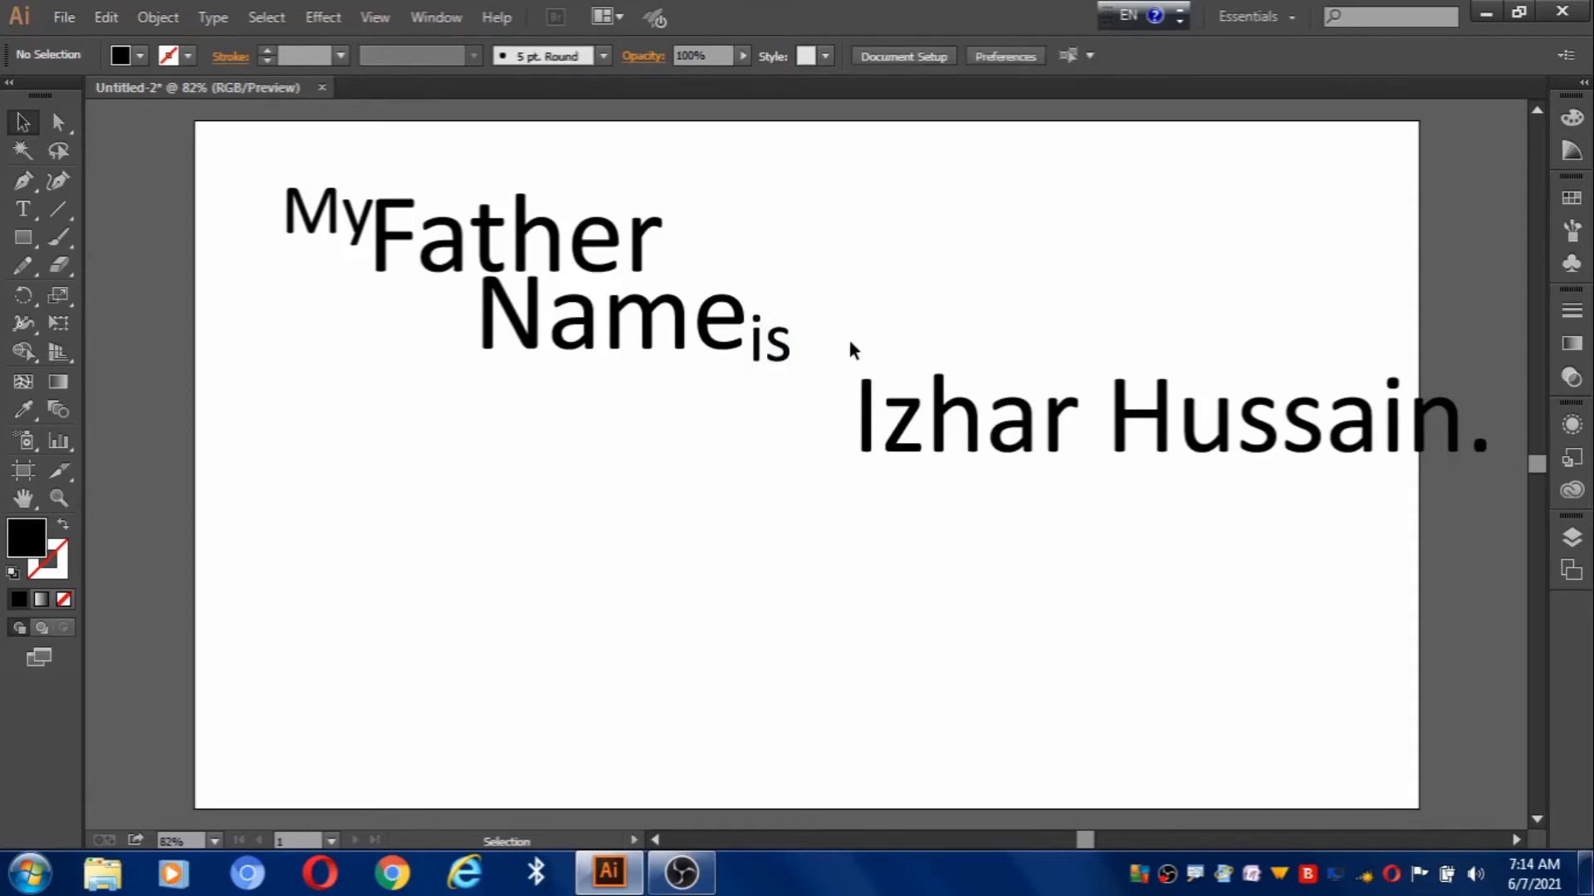
Move the father's first name left so it sits just below 'is'.
drag(850, 343, 1087, 520)
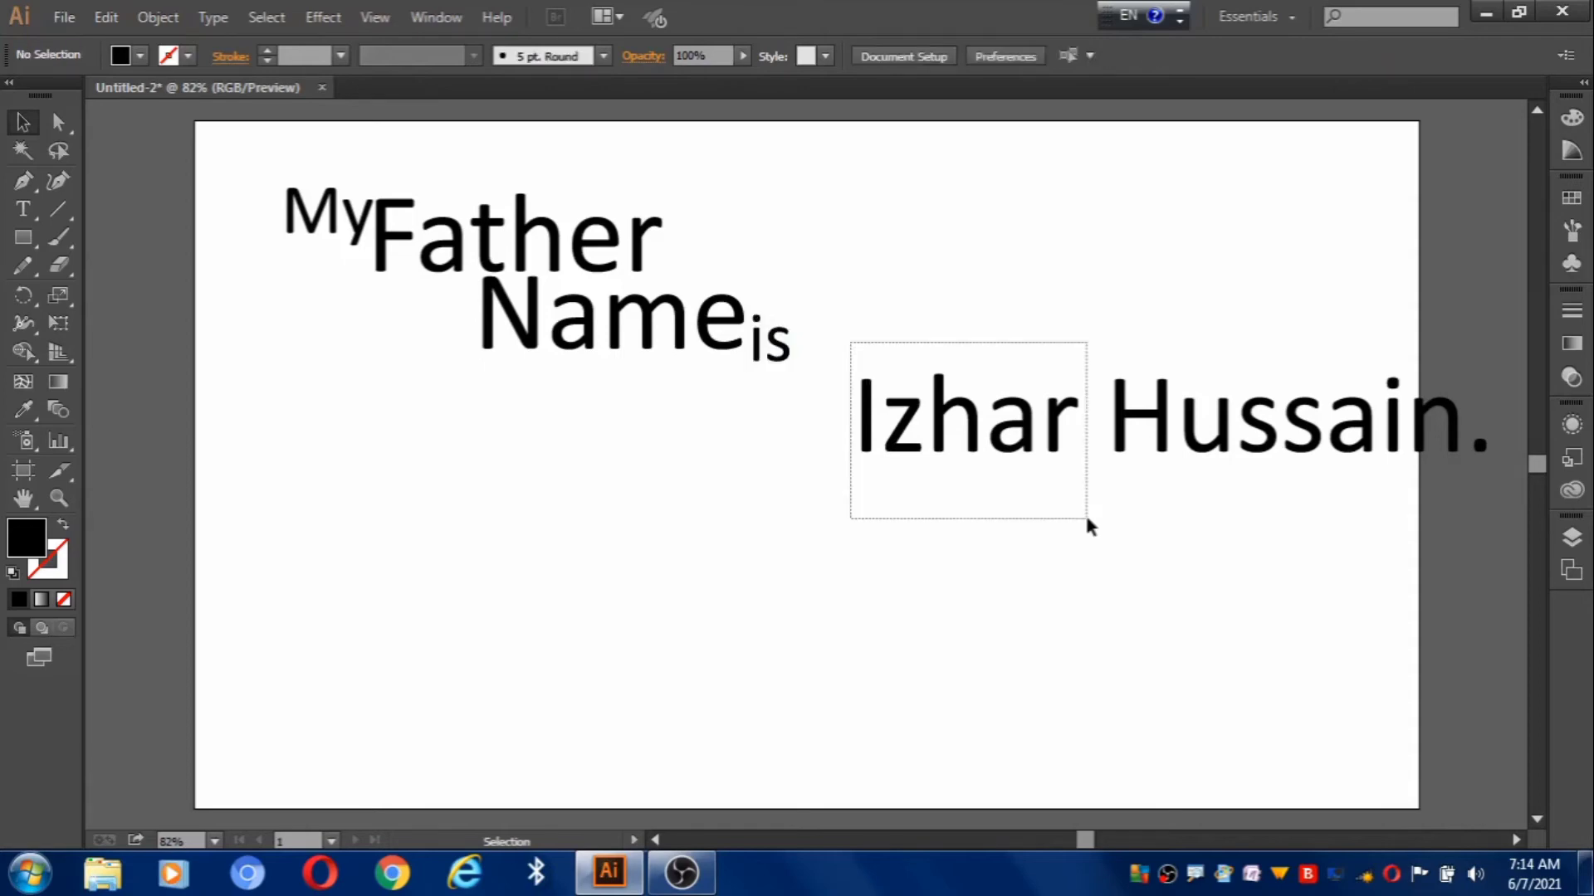
drag(1087, 520, 1088, 520)
drag(889, 427, 711, 407)
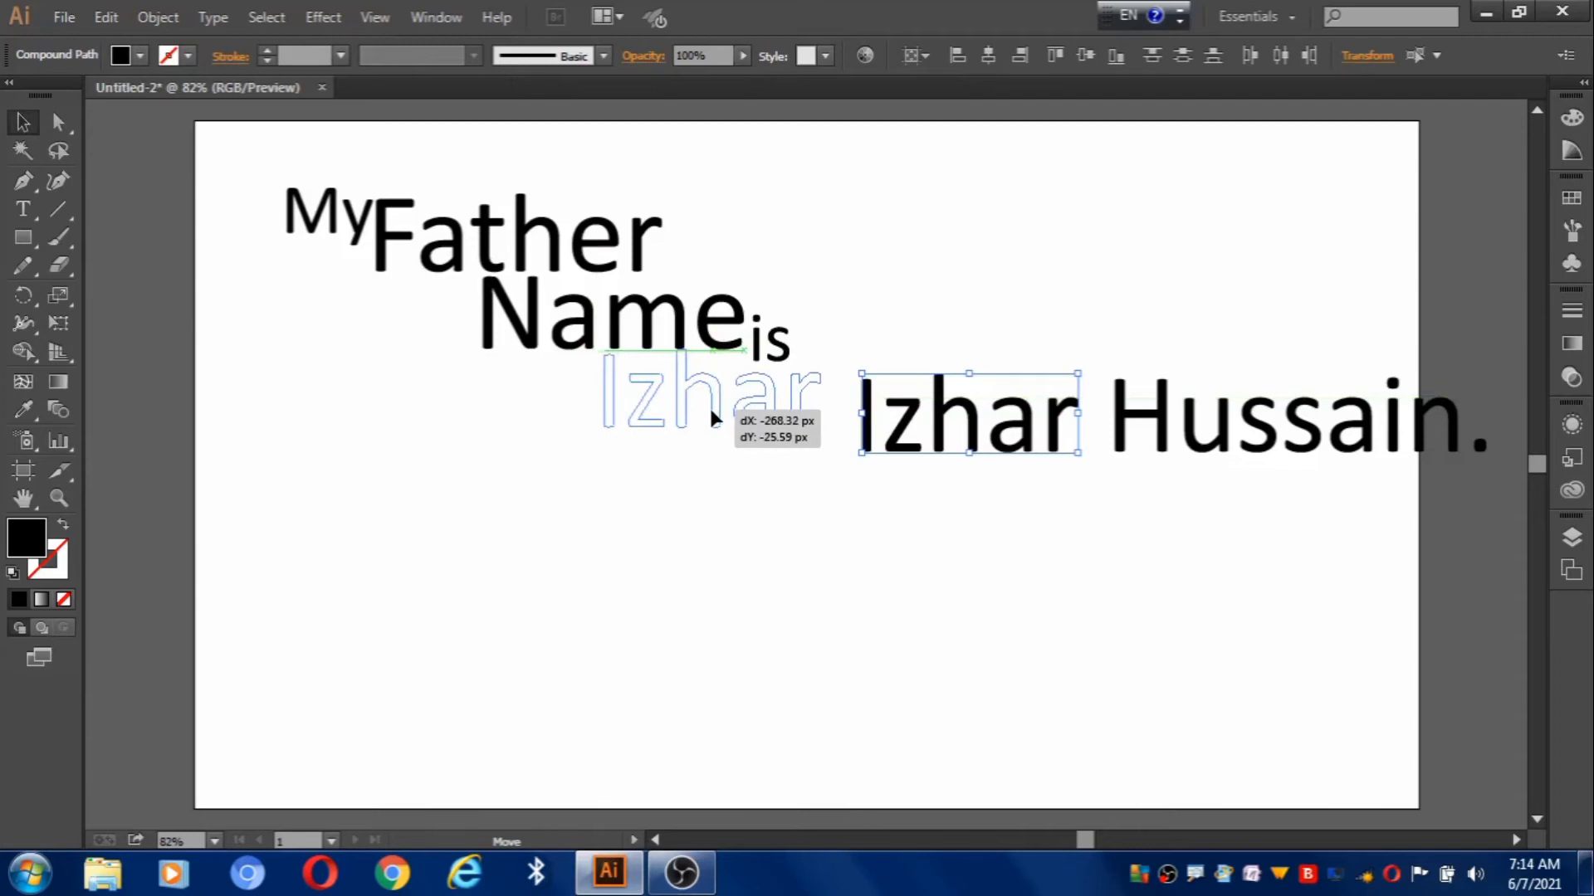
drag(710, 412, 713, 415)
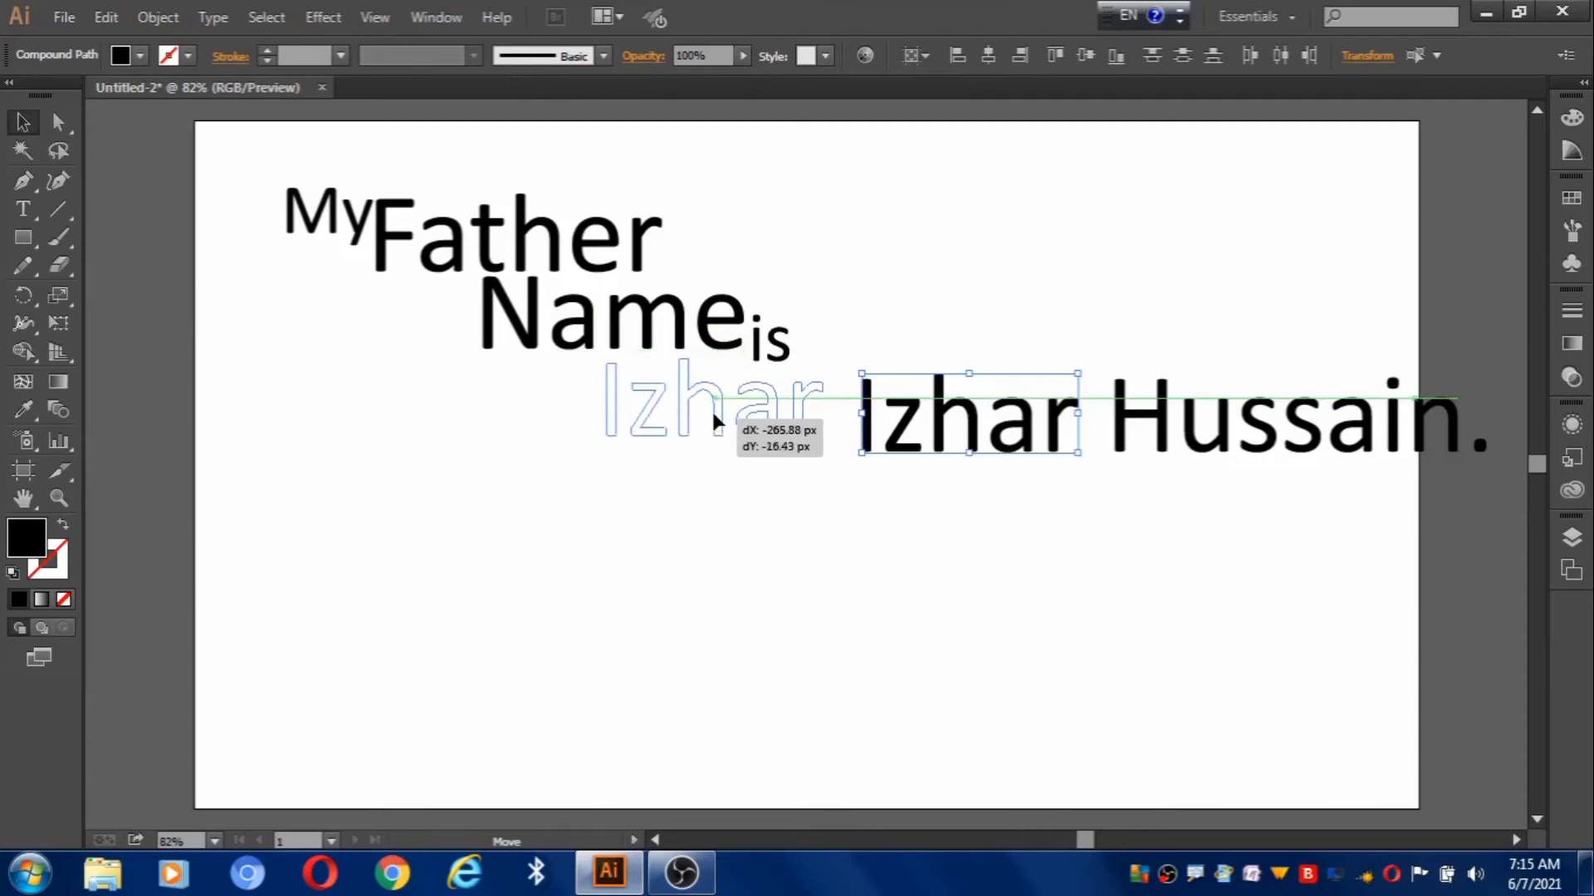
drag(713, 416, 713, 412)
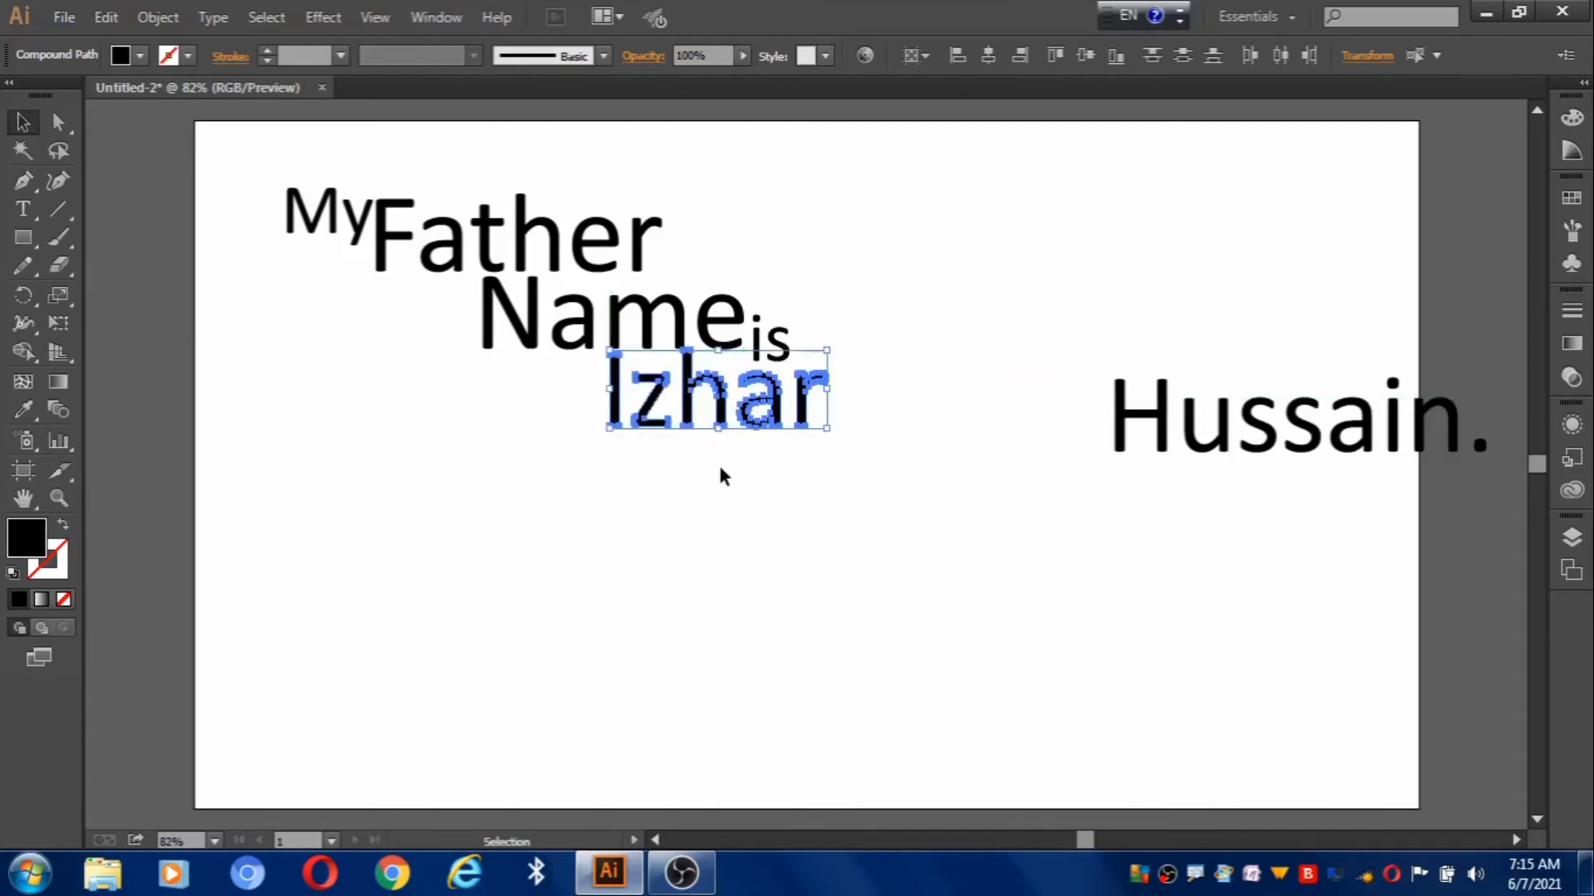
click(720, 469)
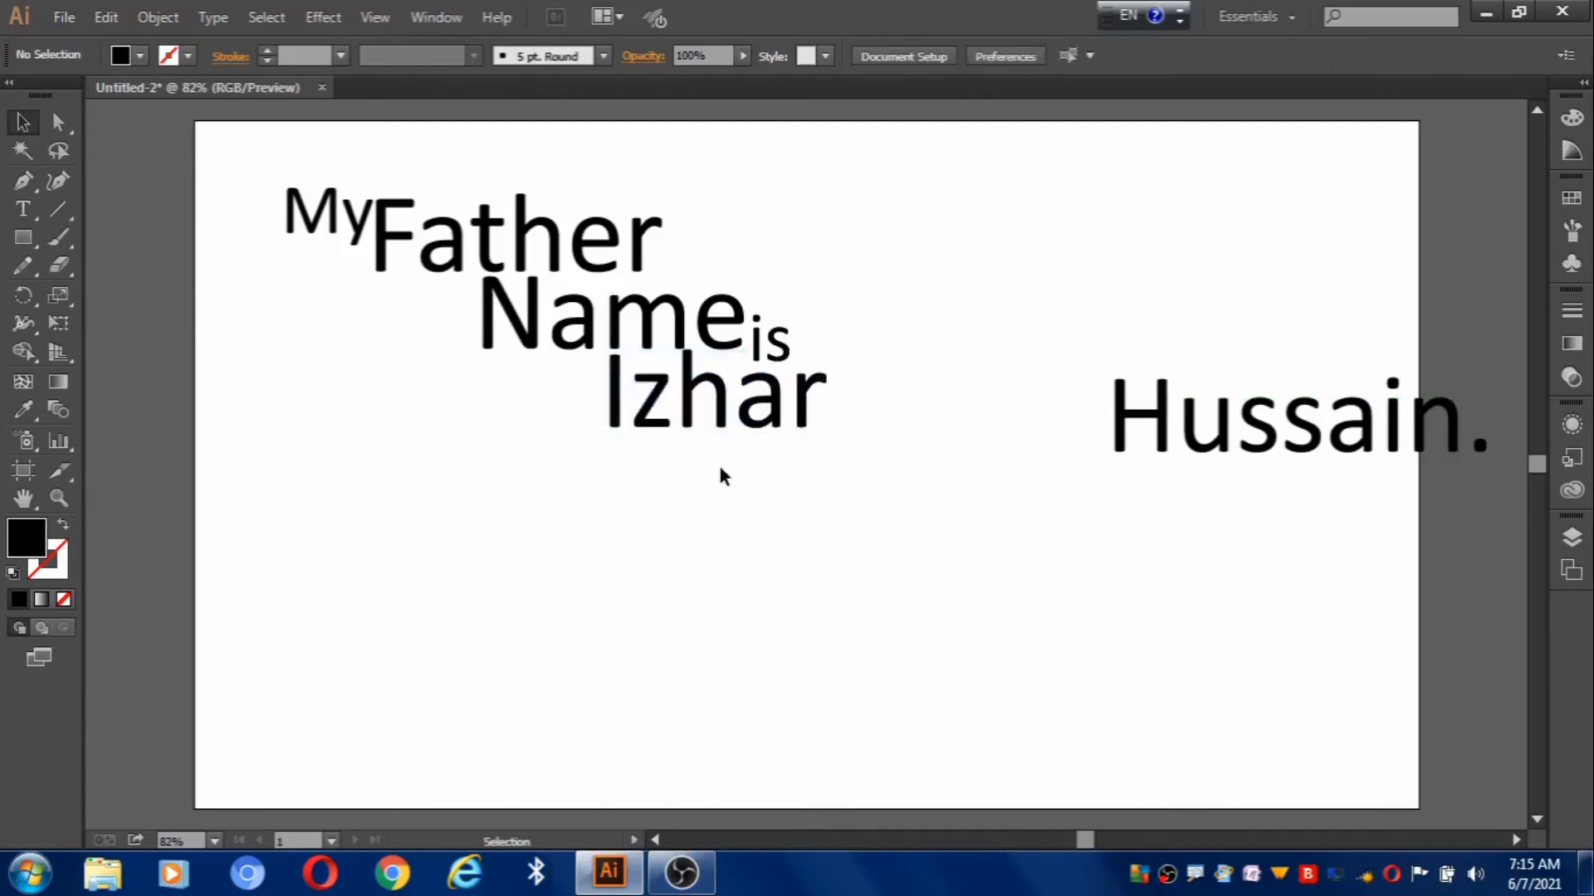
Shift the first name slightly right and nudge it down beneath 'Name is'.
drag(582, 408, 854, 480)
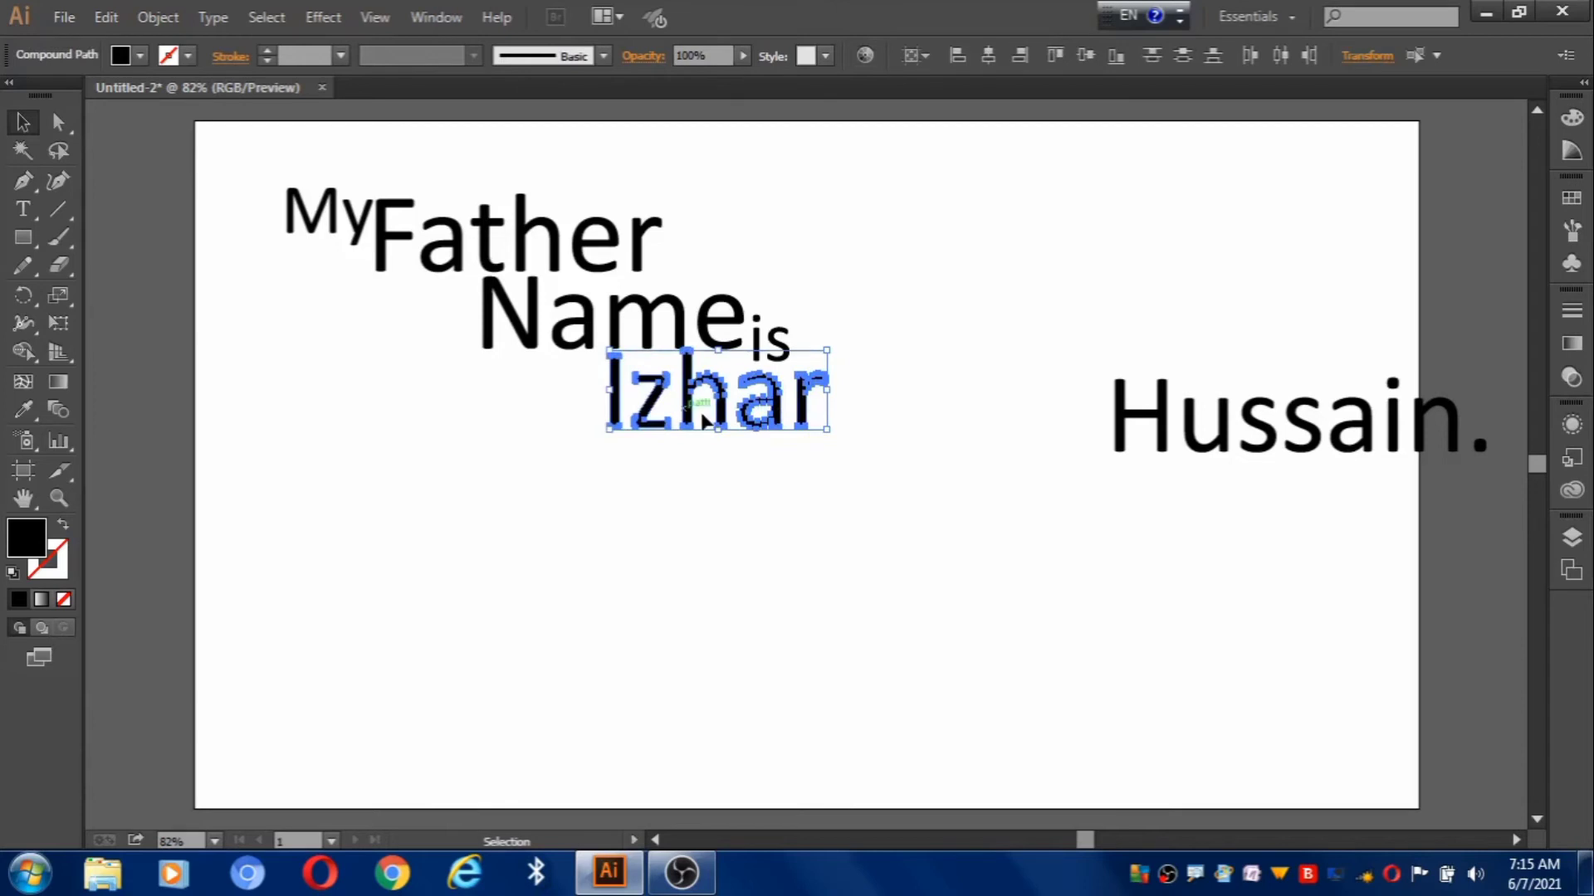
drag(696, 416, 720, 423)
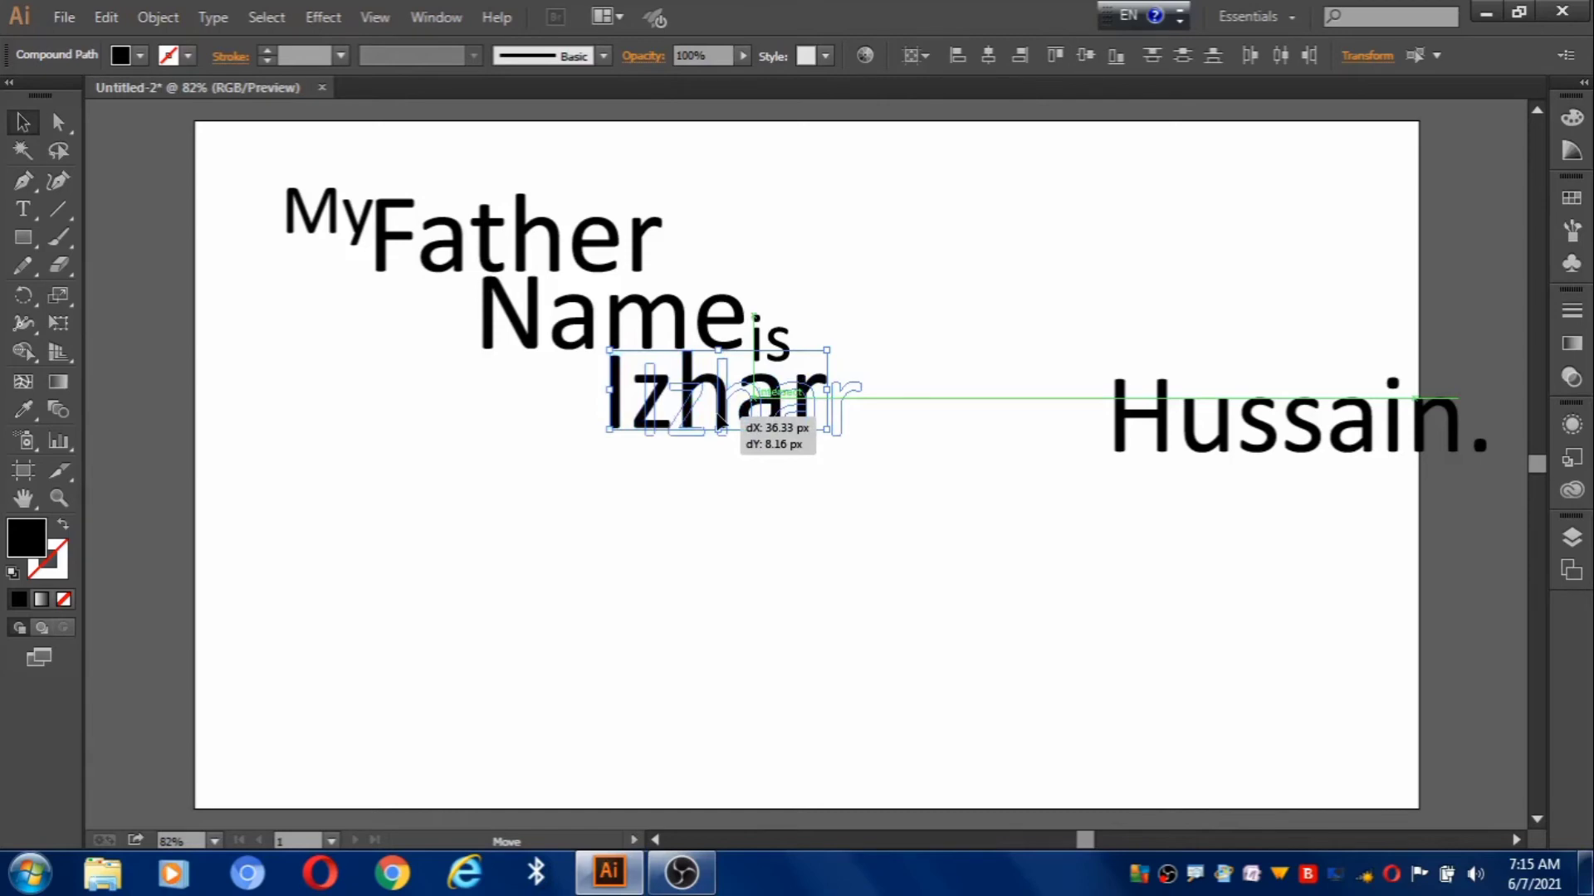
drag(720, 422, 718, 415)
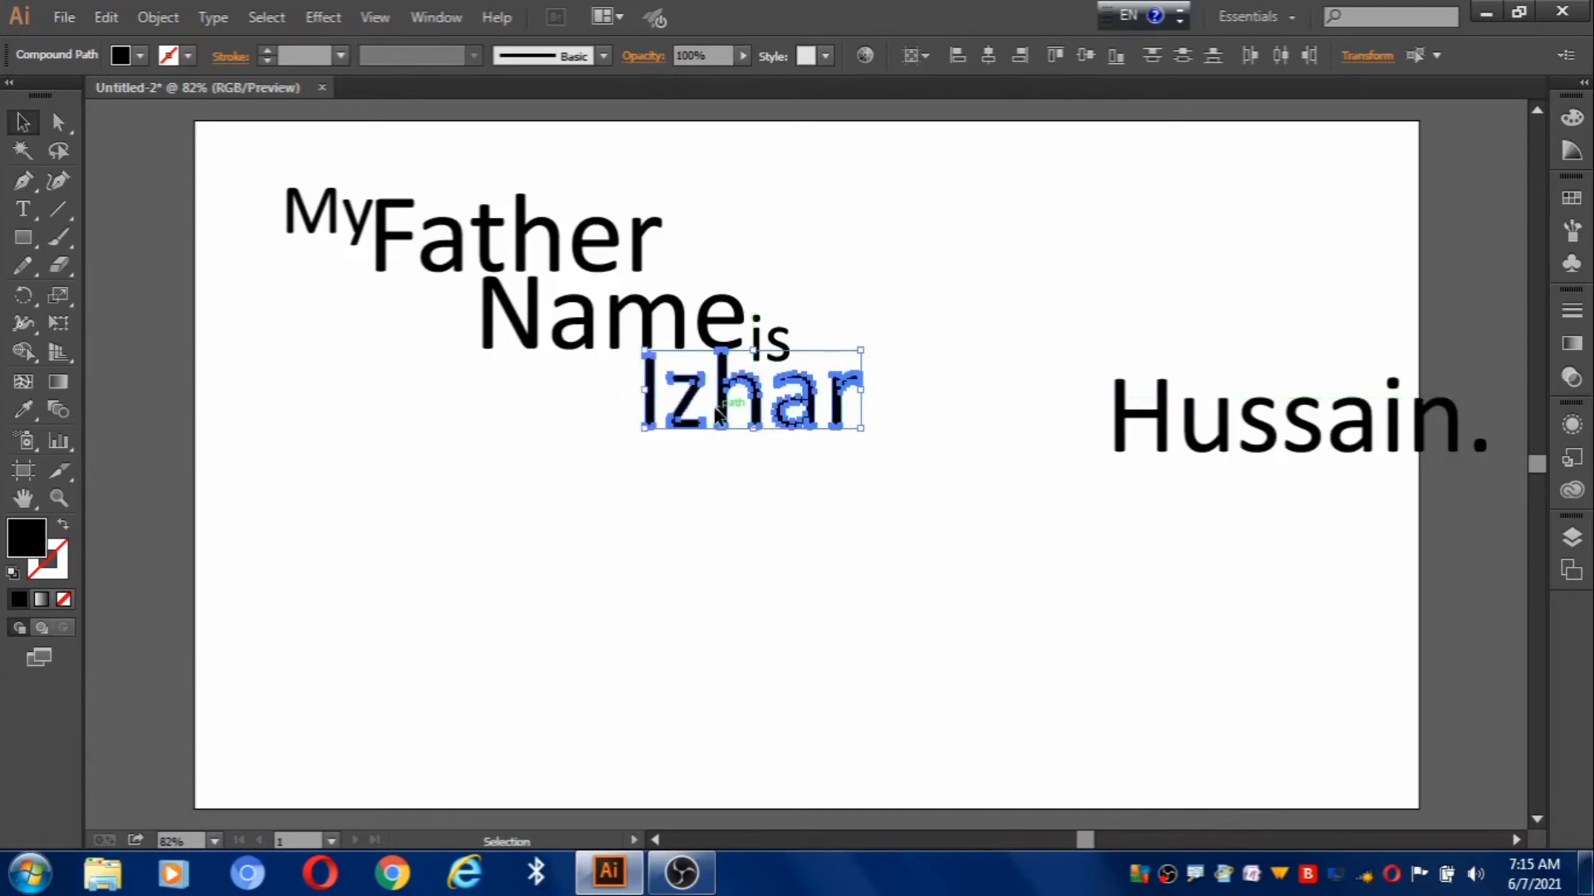
key(Down)
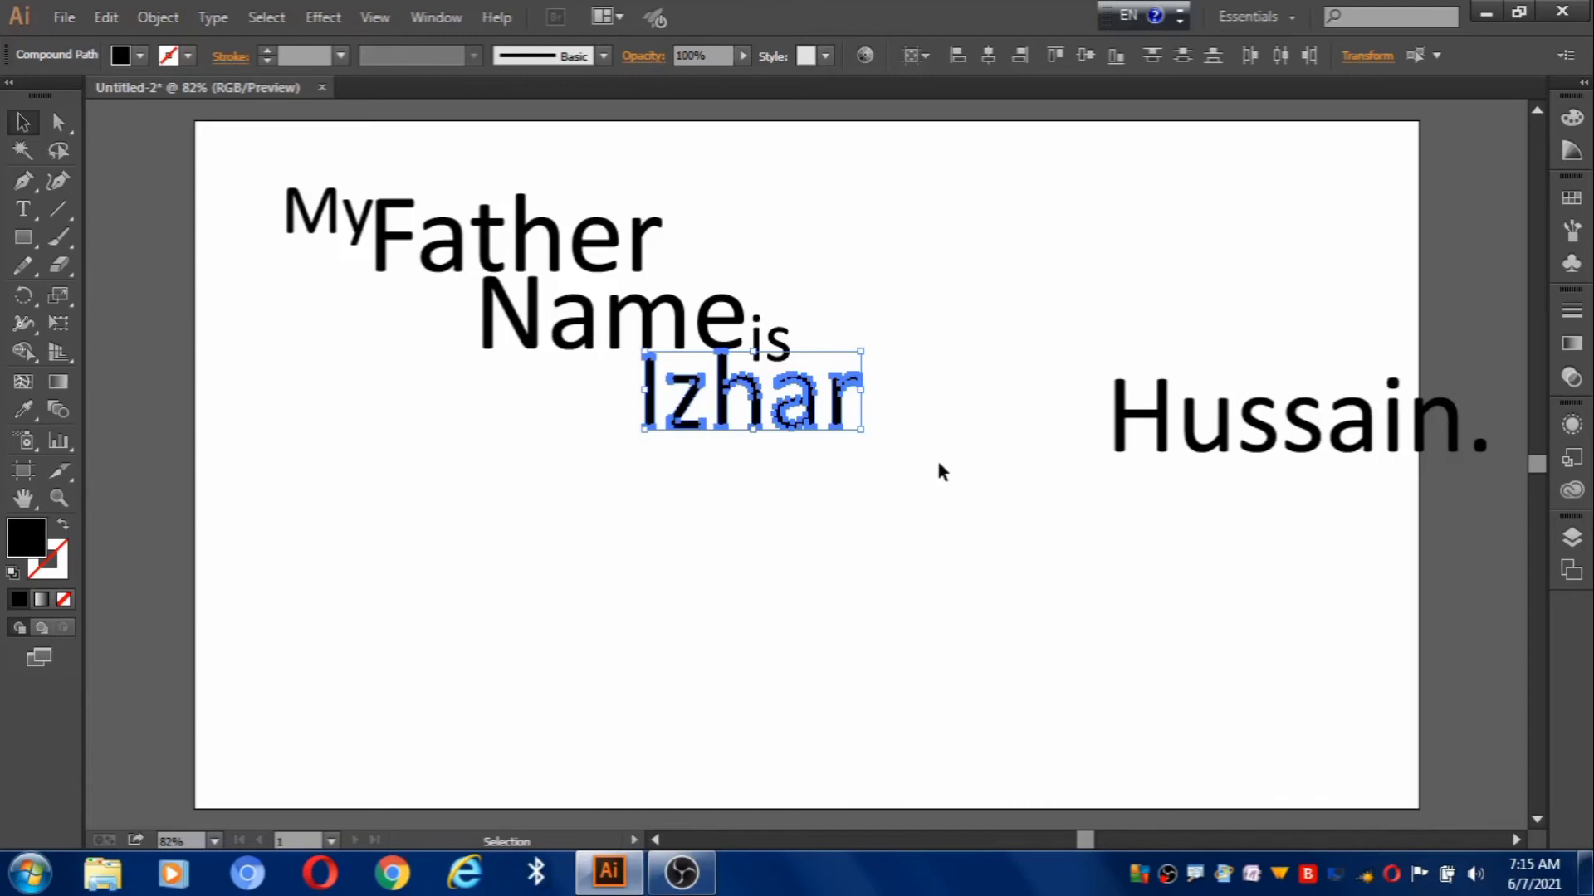
click(938, 464)
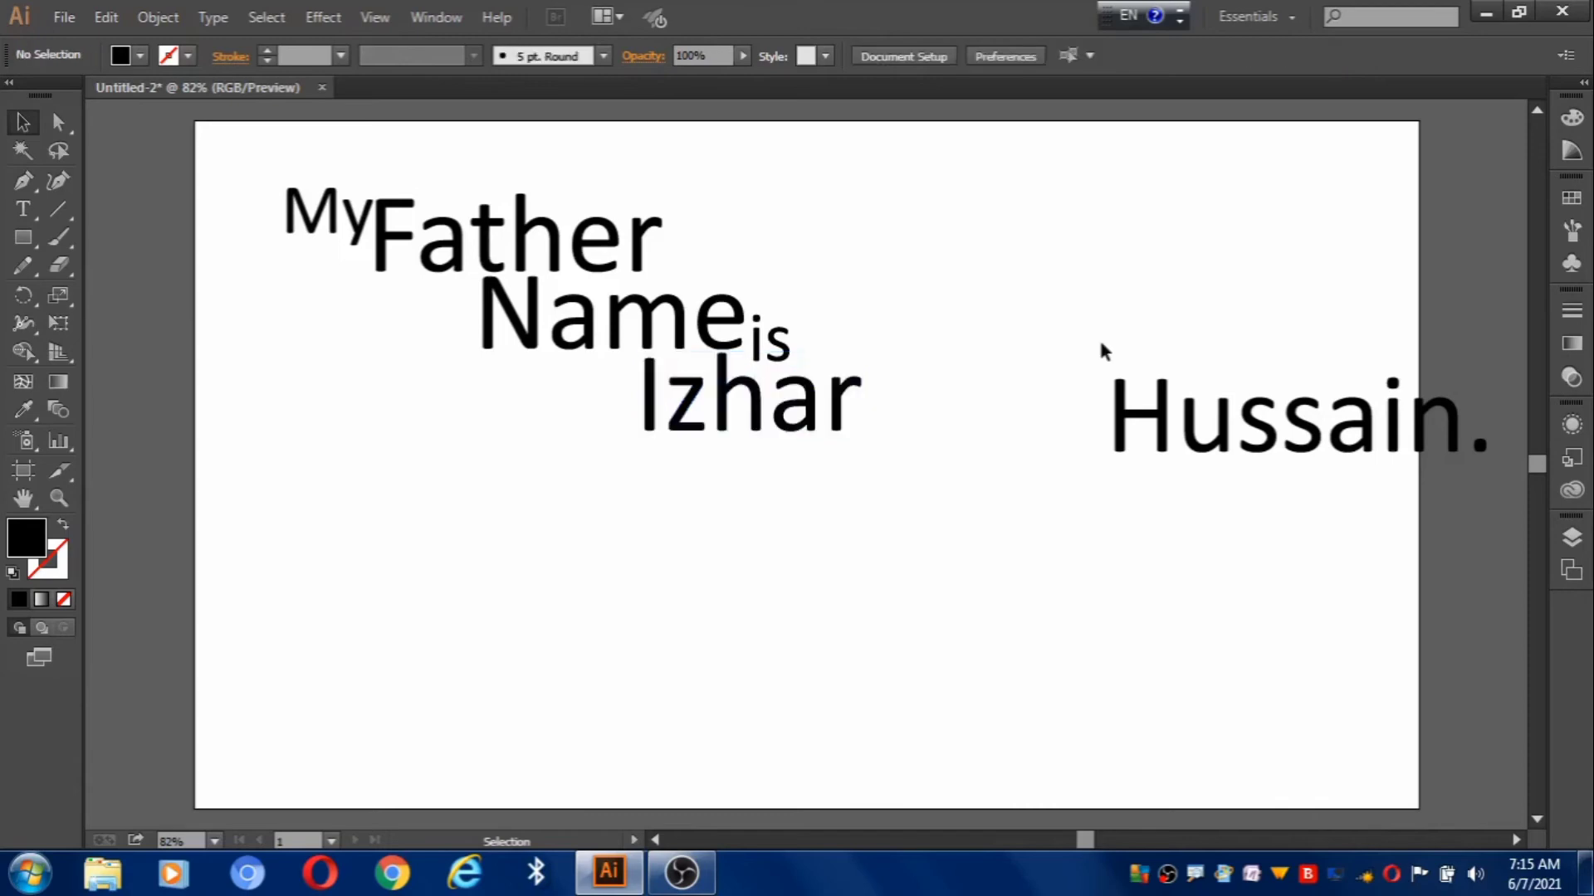
Bring the surname with its period from the far right to just below the first name.
click(1224, 418)
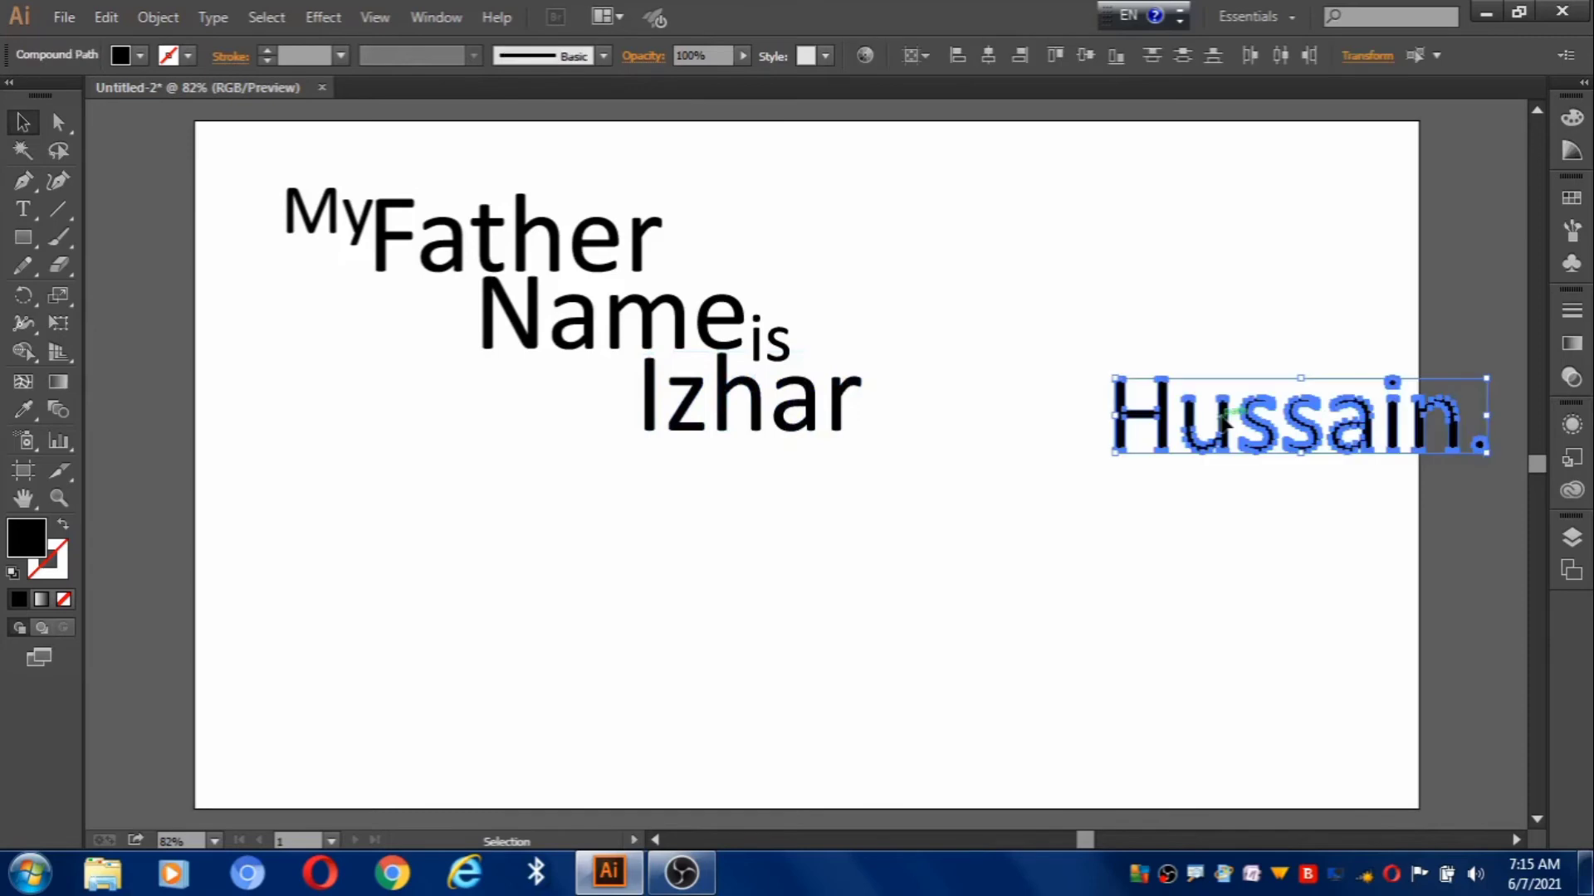
drag(1229, 417, 857, 543)
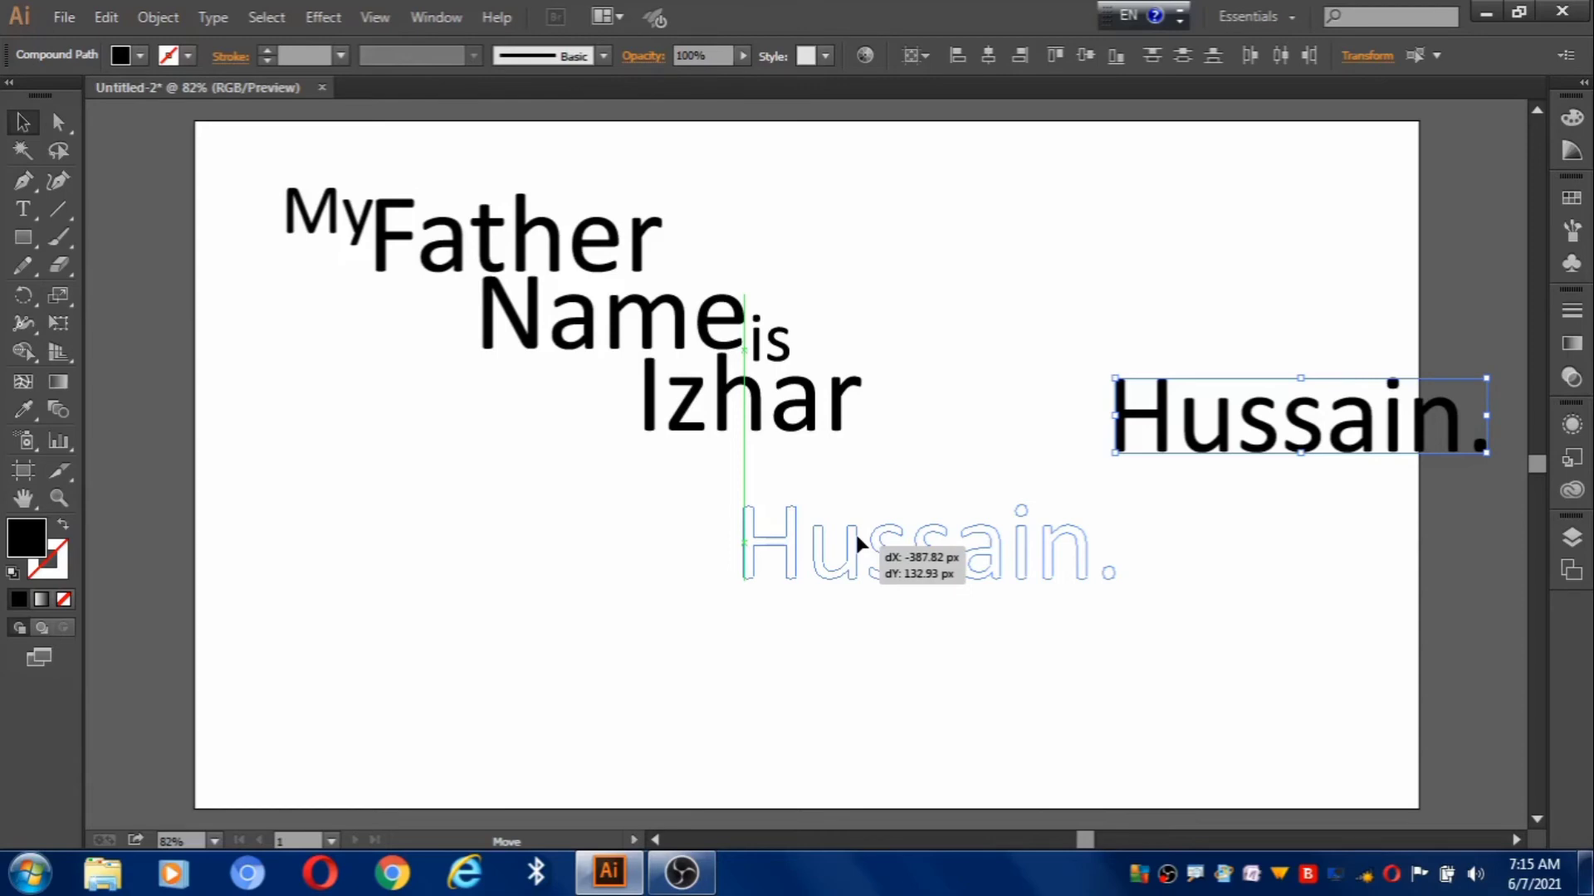
drag(857, 538, 830, 477)
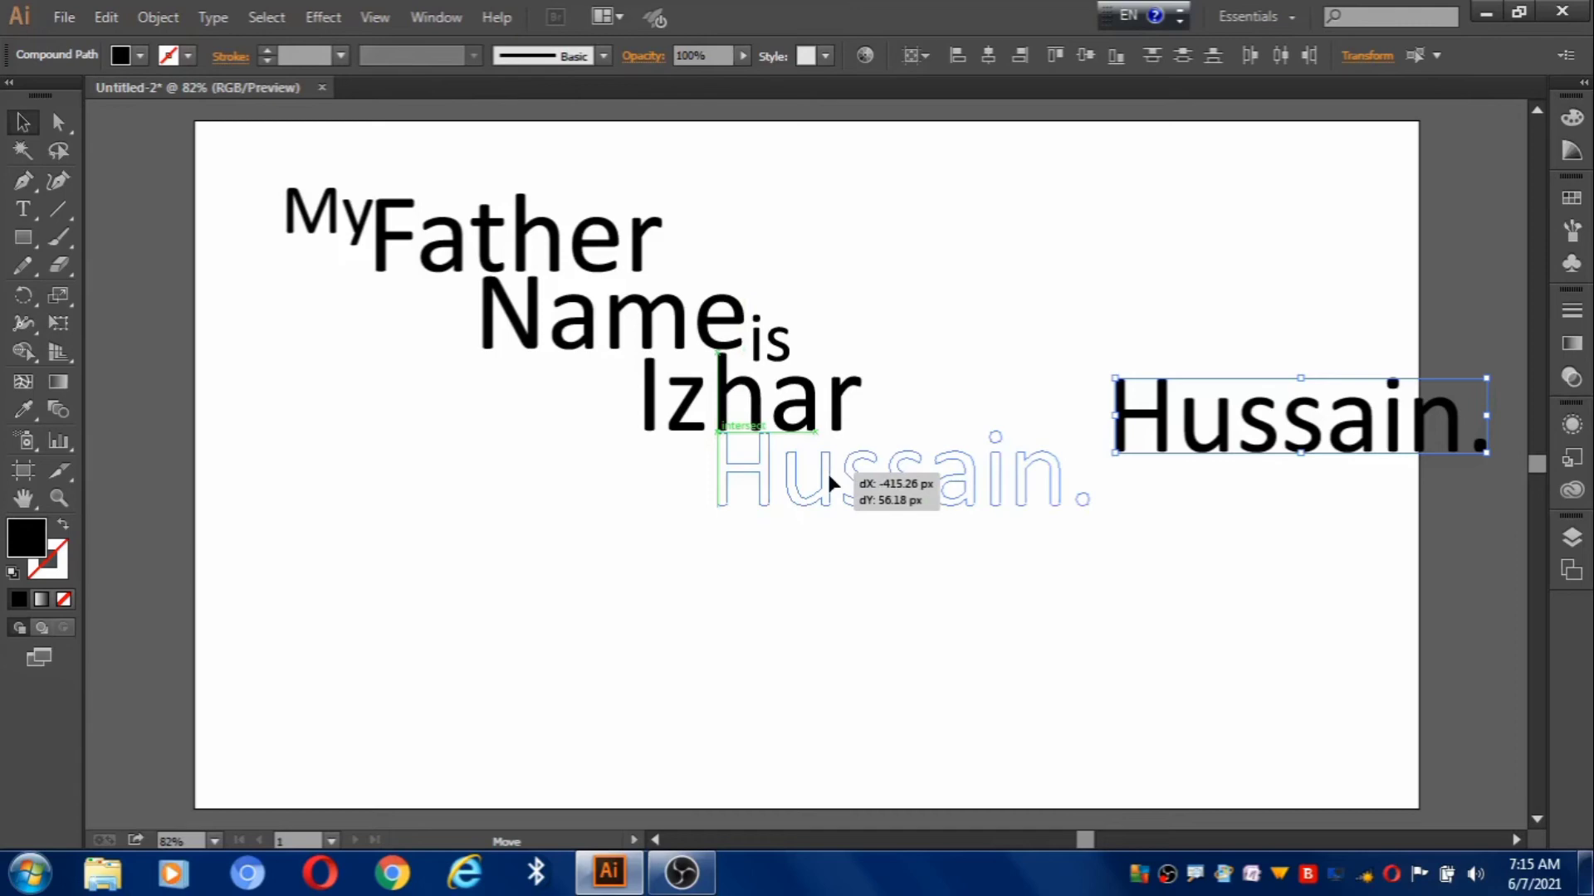
drag(830, 479, 787, 480)
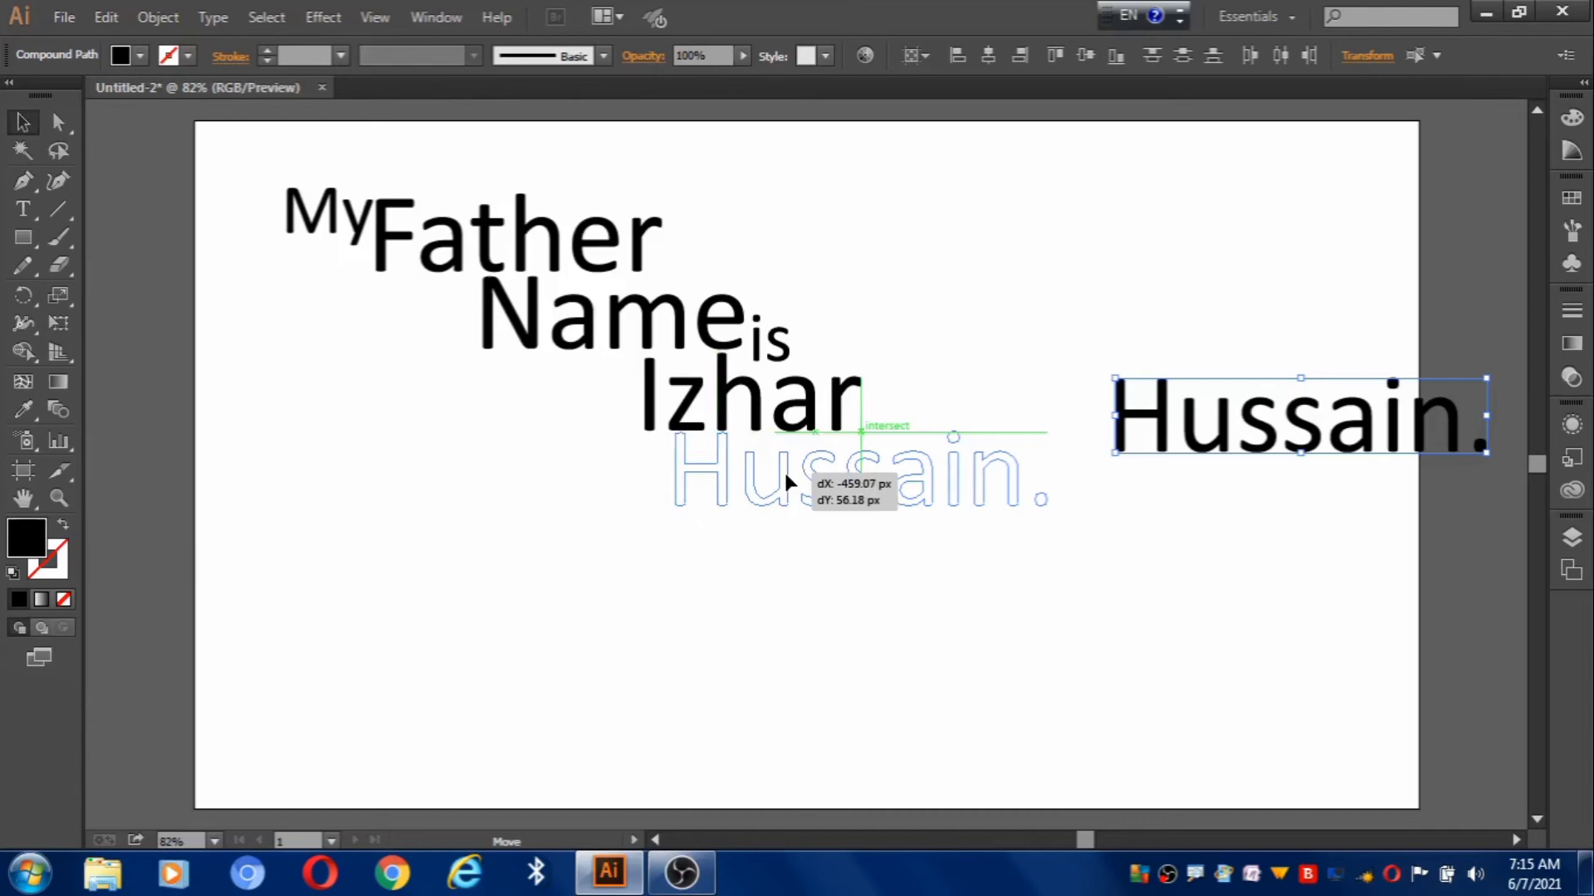
drag(783, 470, 784, 470)
click(833, 613)
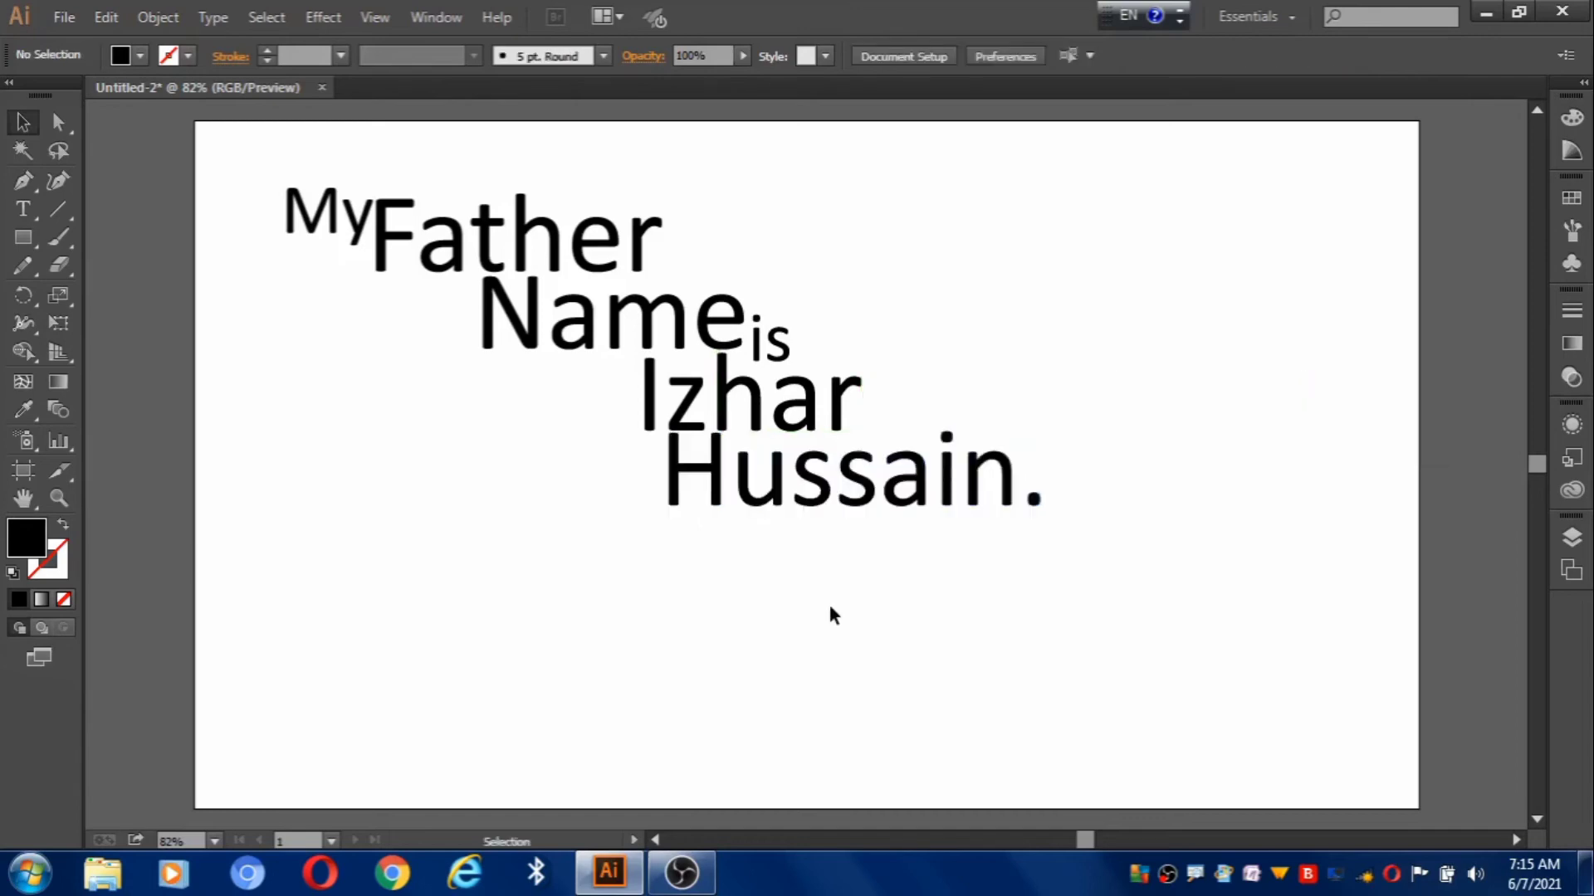
Shift the surname about 40 px right to complete the staircase.
drag(625, 459, 1110, 585)
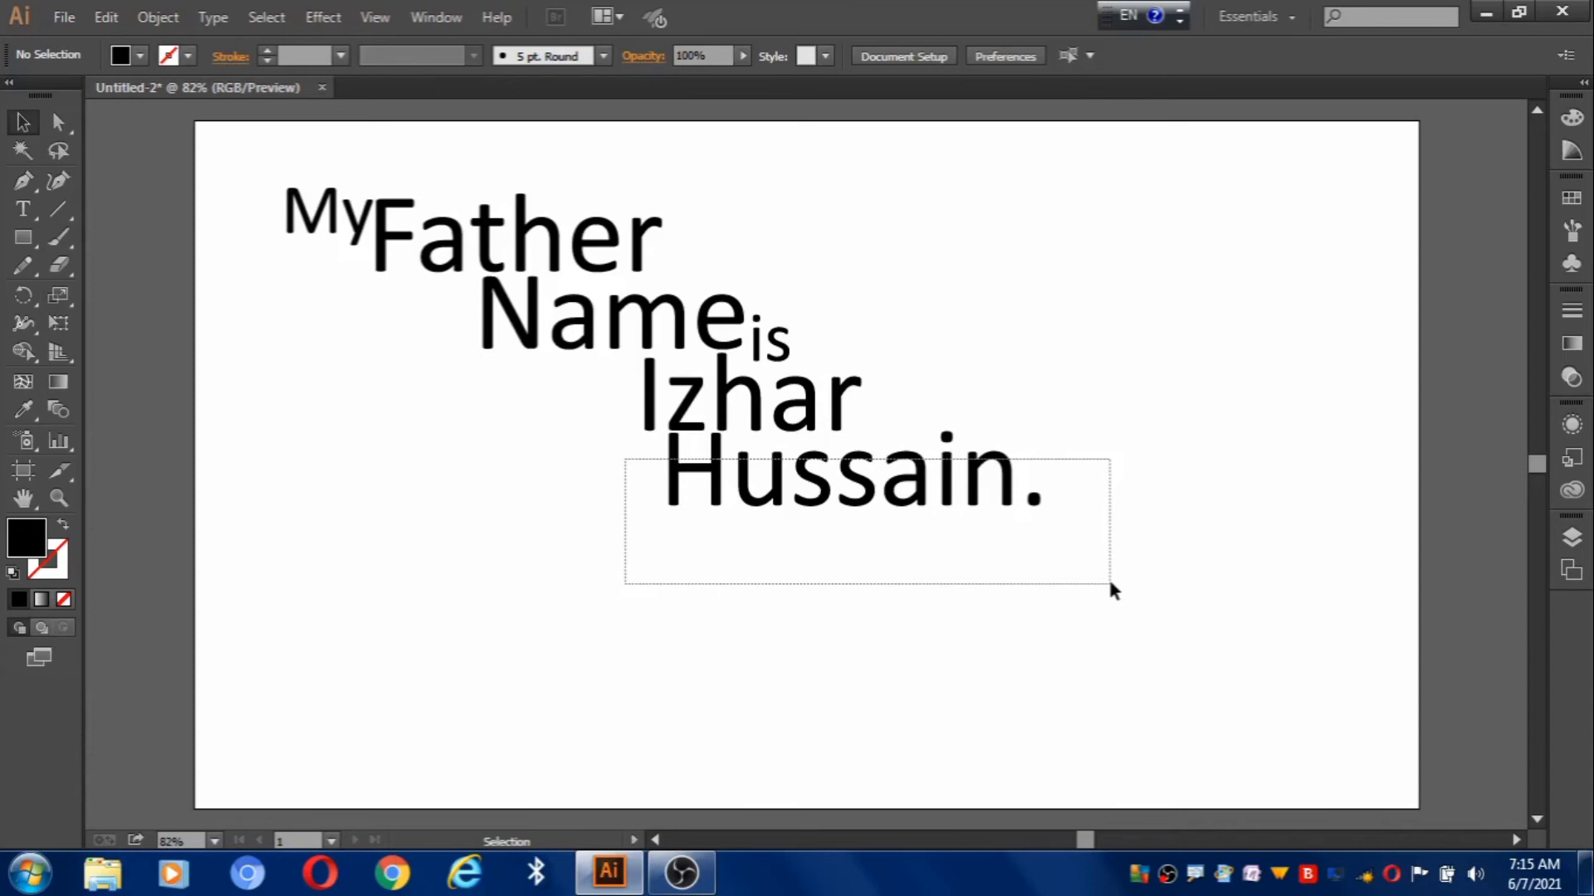
drag(1110, 582, 1110, 584)
drag(753, 473, 779, 473)
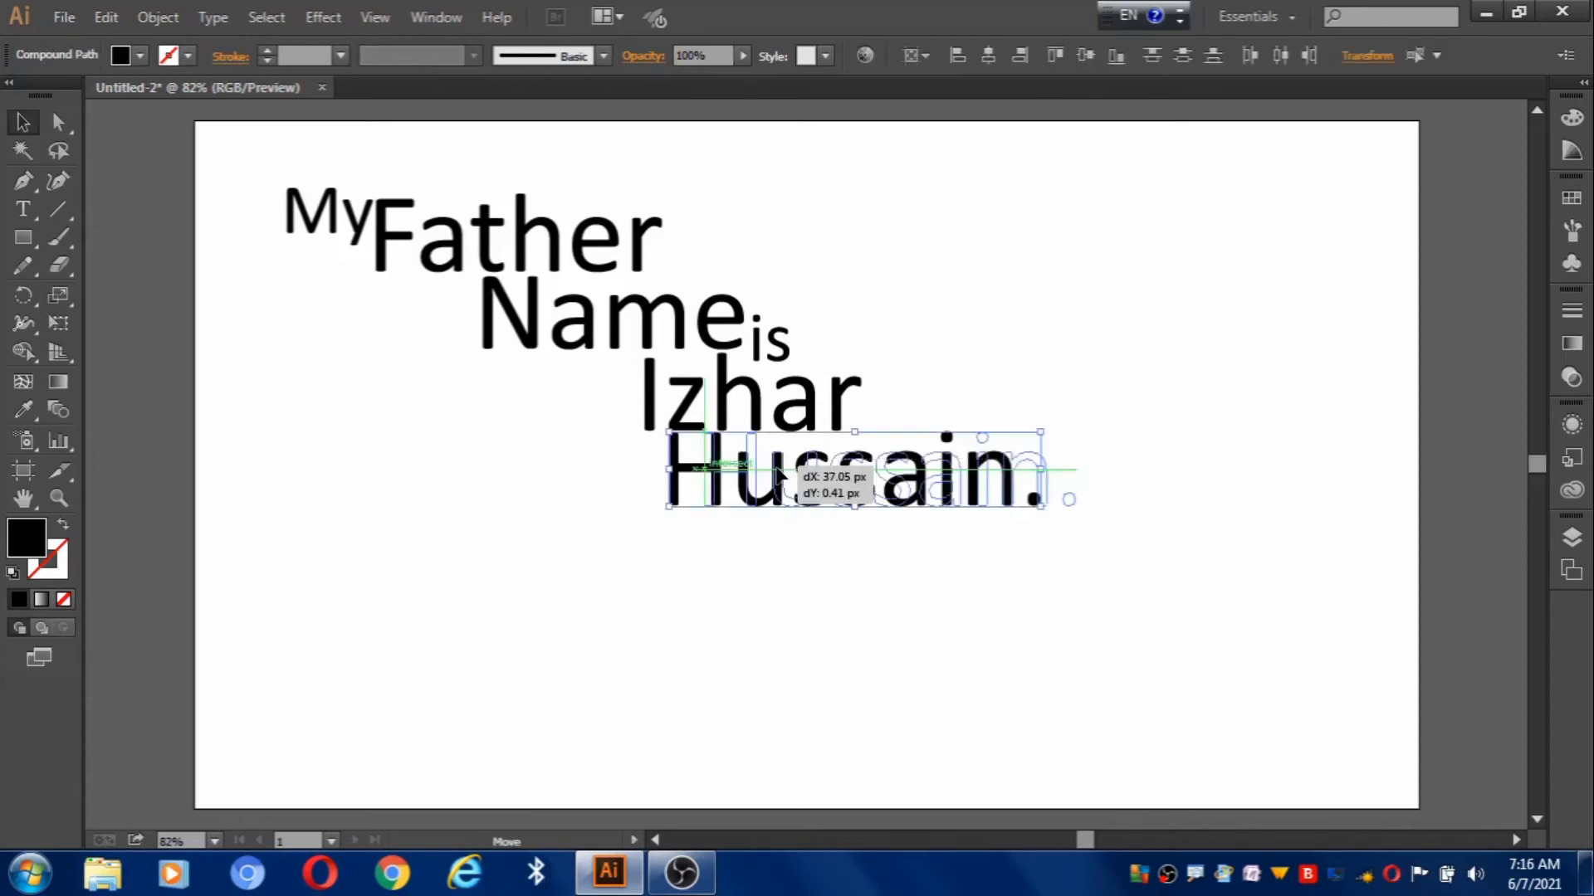
drag(778, 473, 787, 473)
click(793, 560)
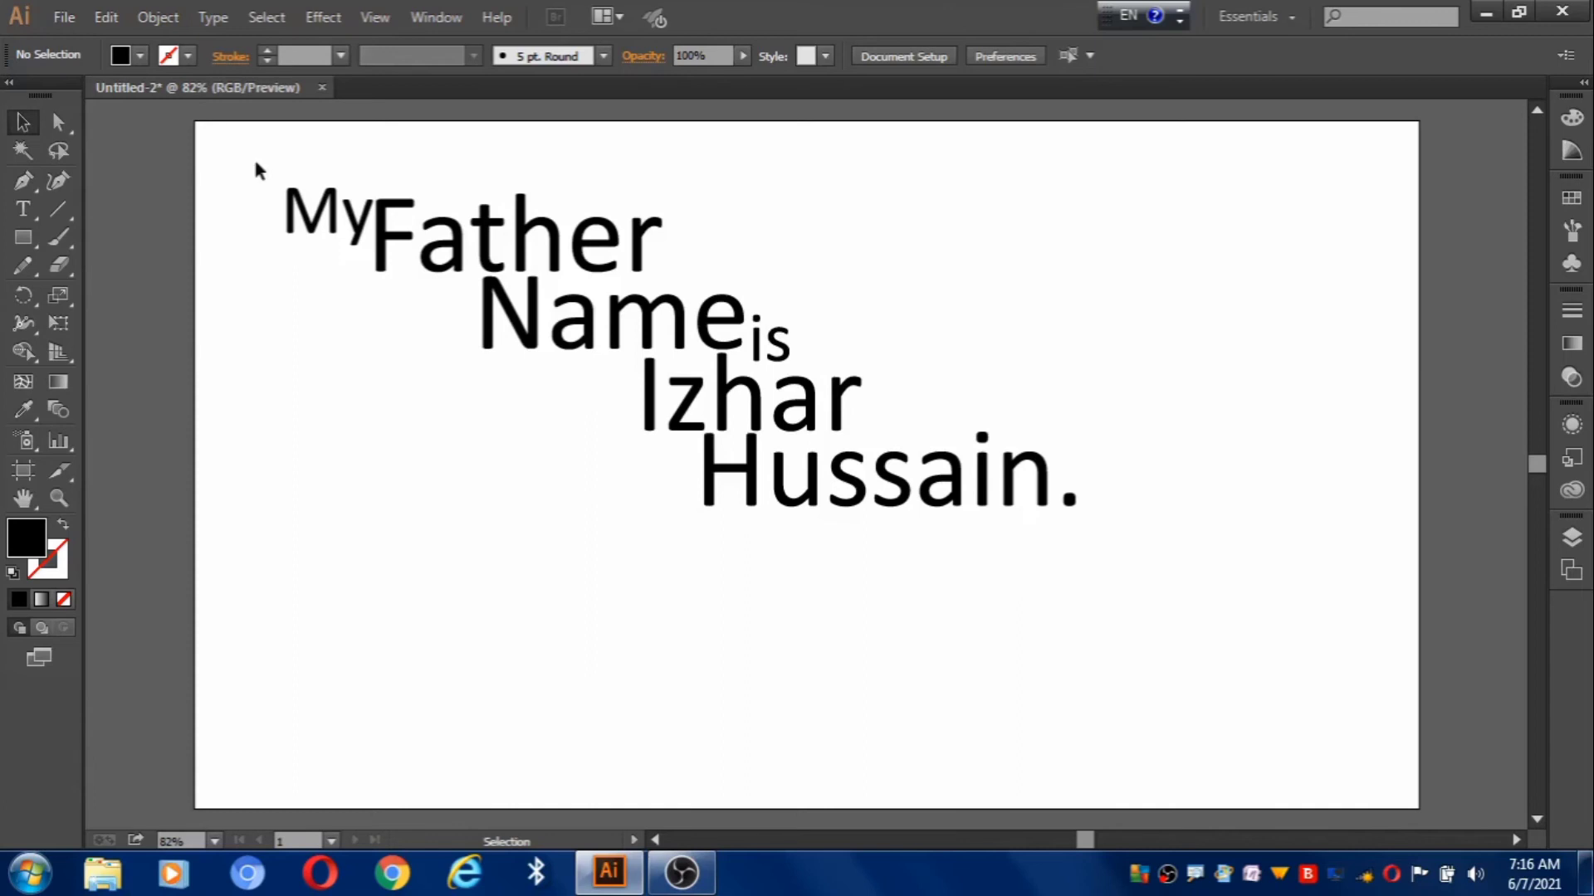
Group all the words and move the group right and down toward the page centre.
drag(255, 167, 1229, 682)
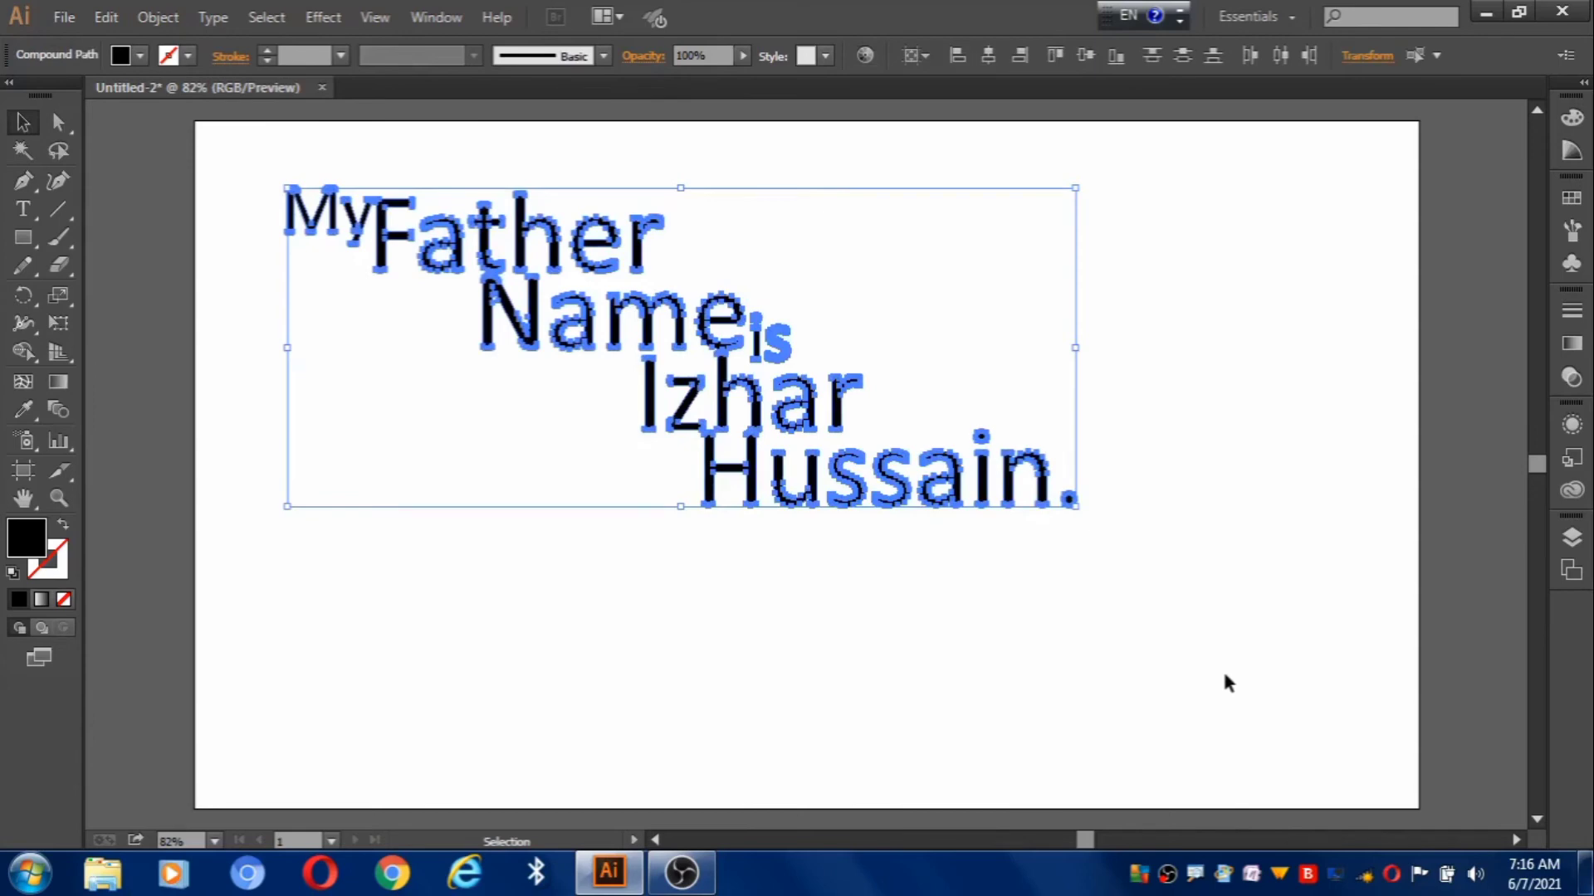
right_click(694, 397)
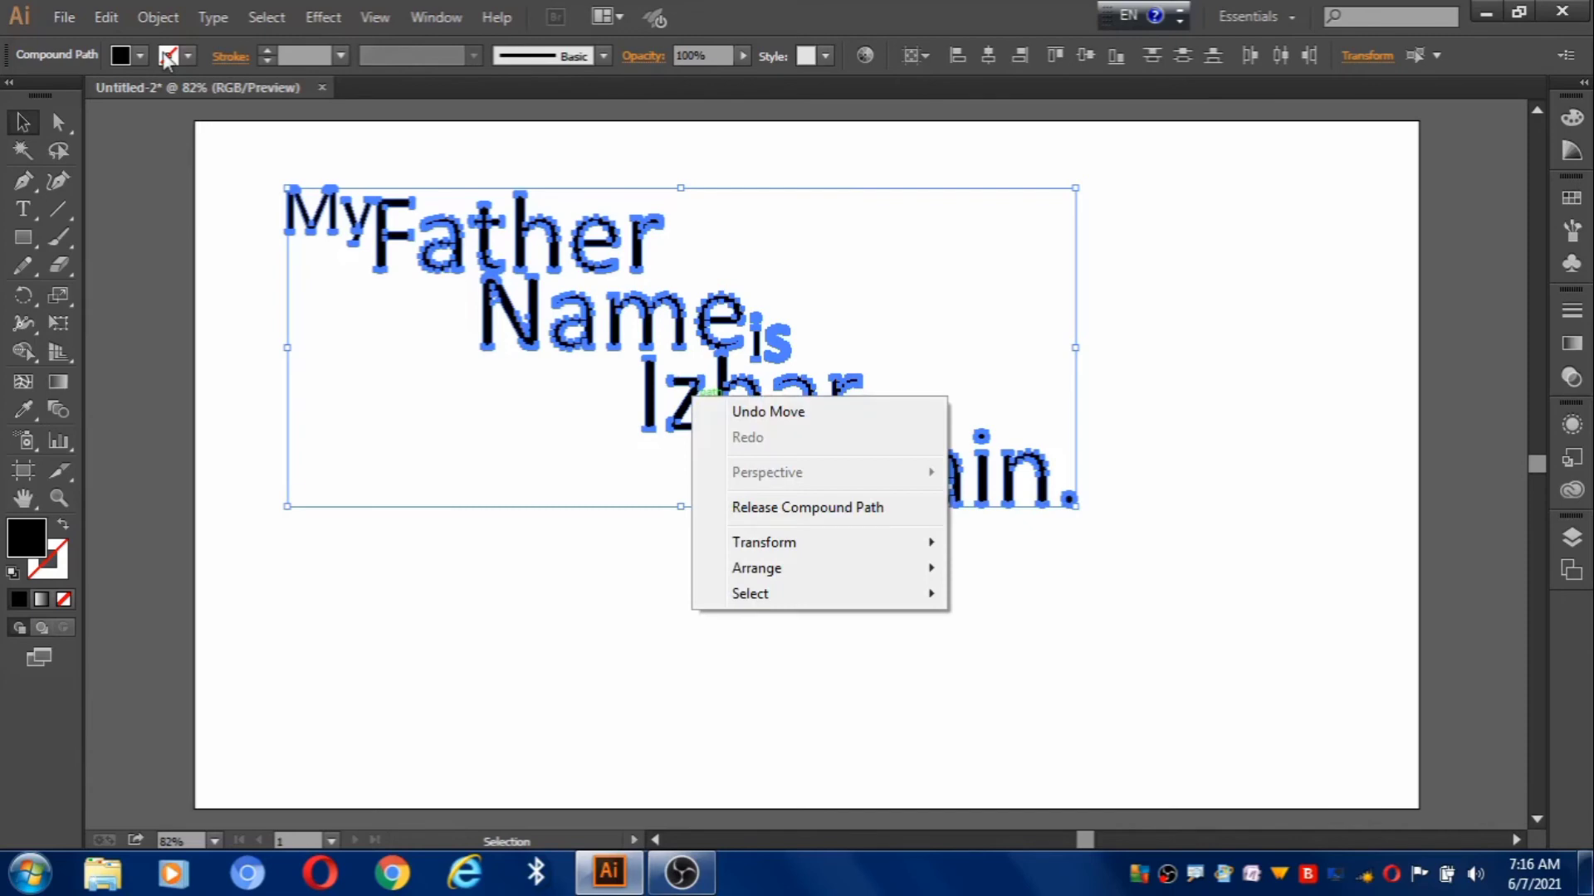
click(243, 98)
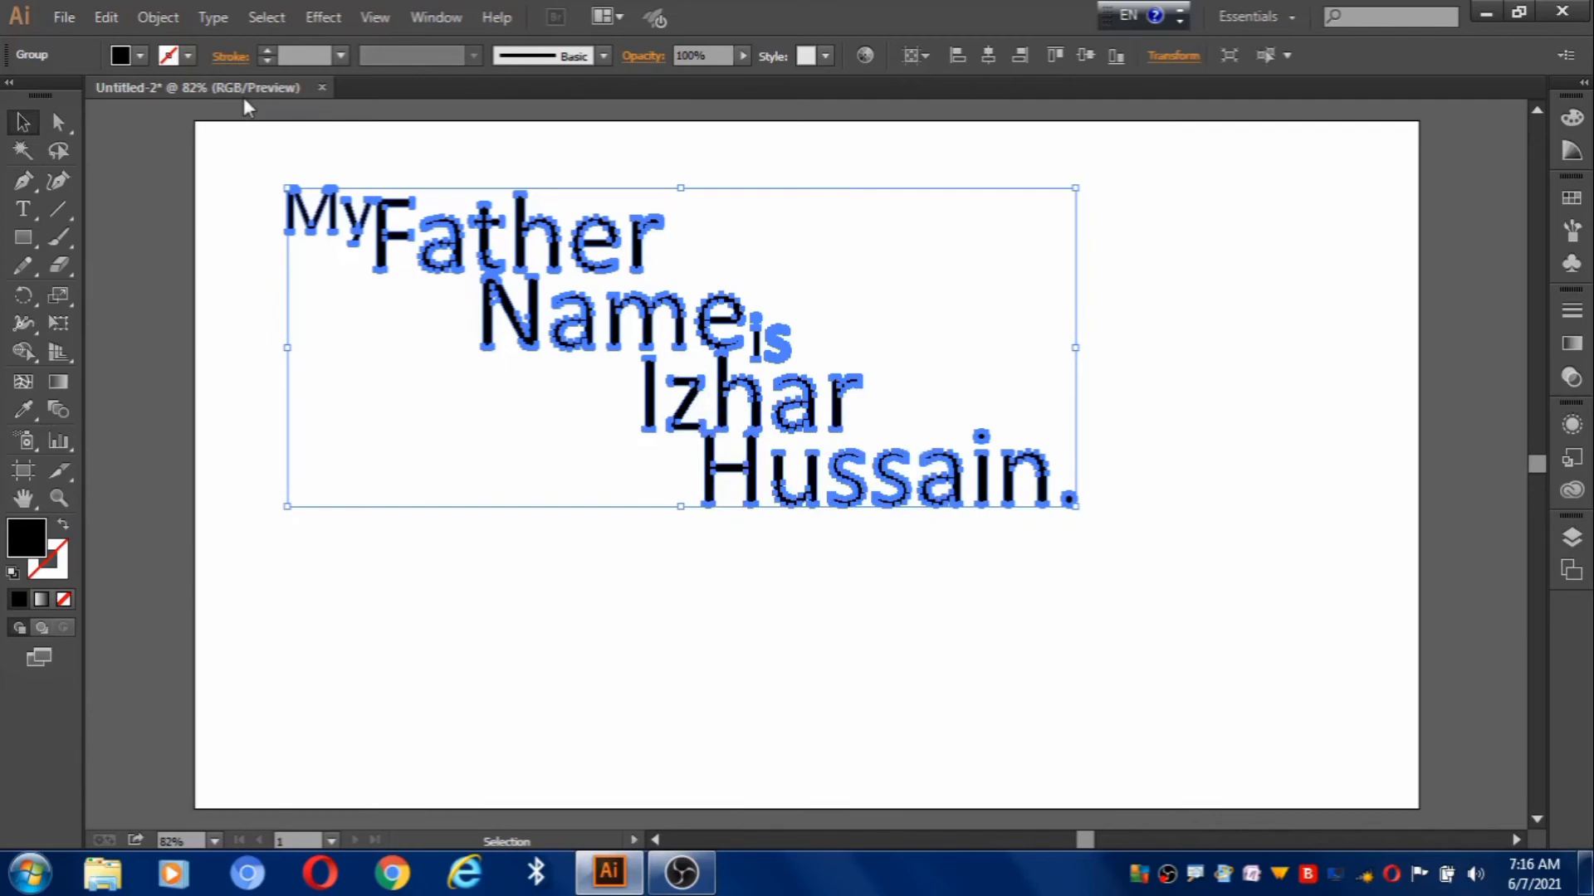
drag(527, 298, 721, 369)
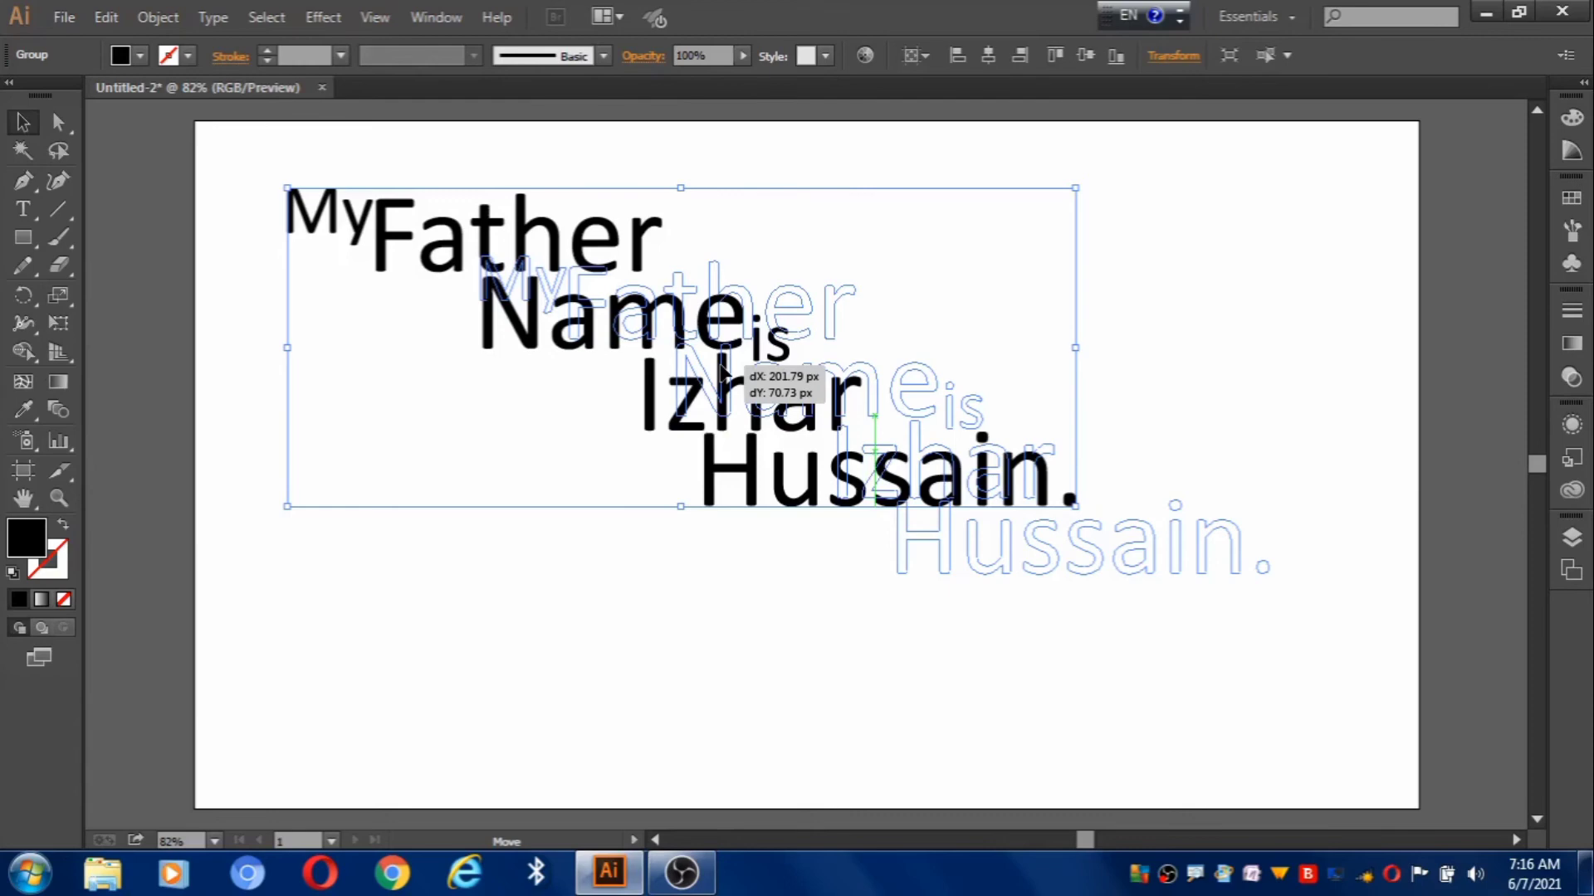
Rotate the grouped sentence upward to 10.19°.
drag(722, 369, 724, 371)
drag(1276, 254, 1255, 173)
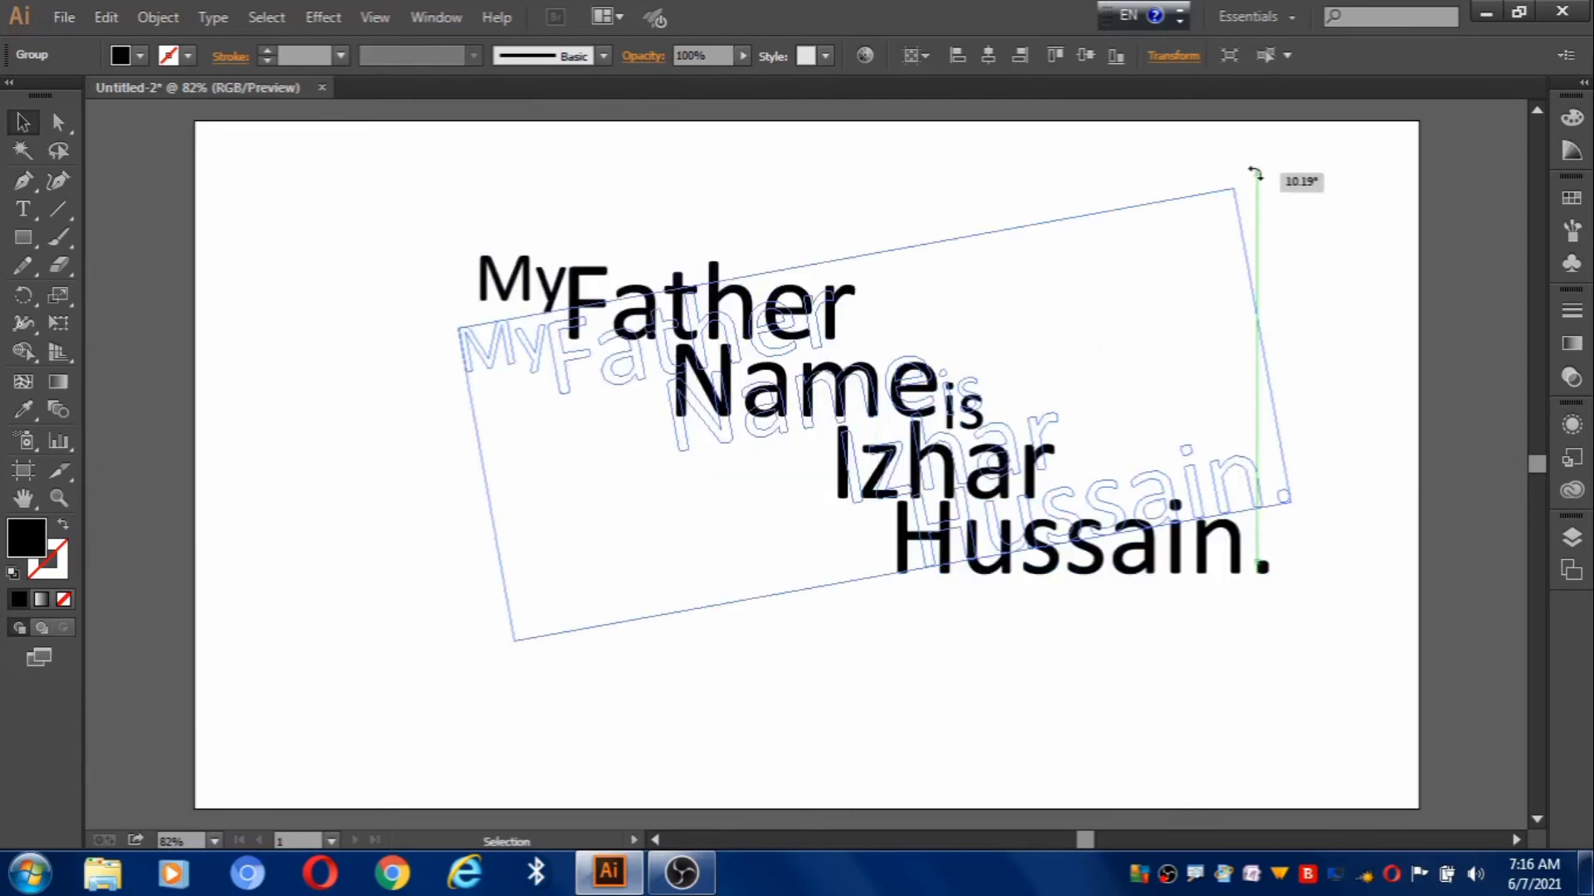
drag(1255, 173, 1255, 174)
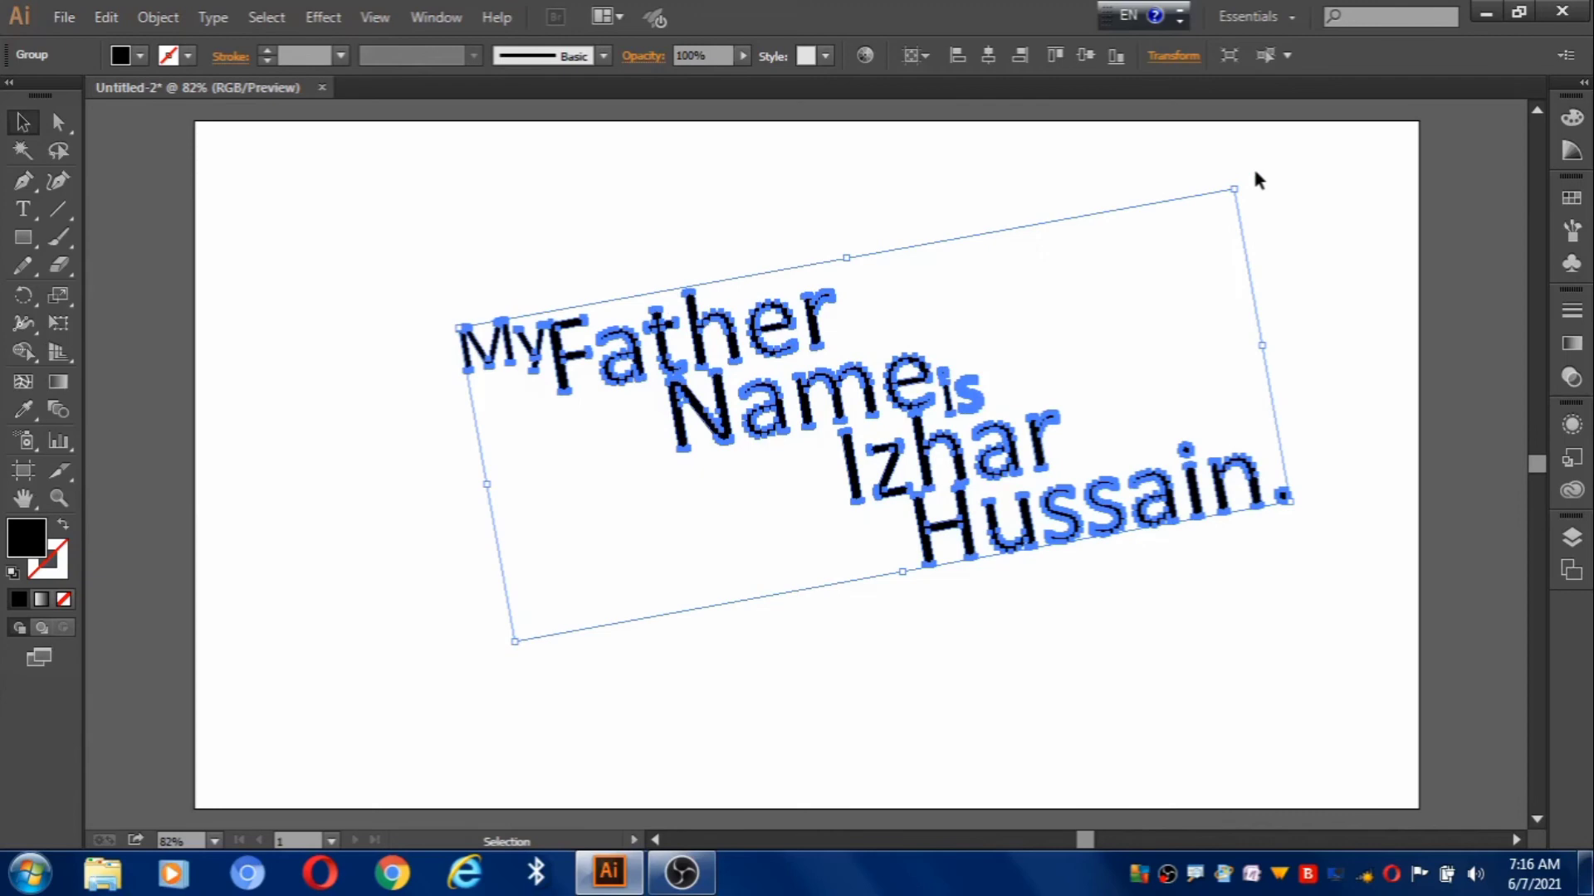
click(357, 599)
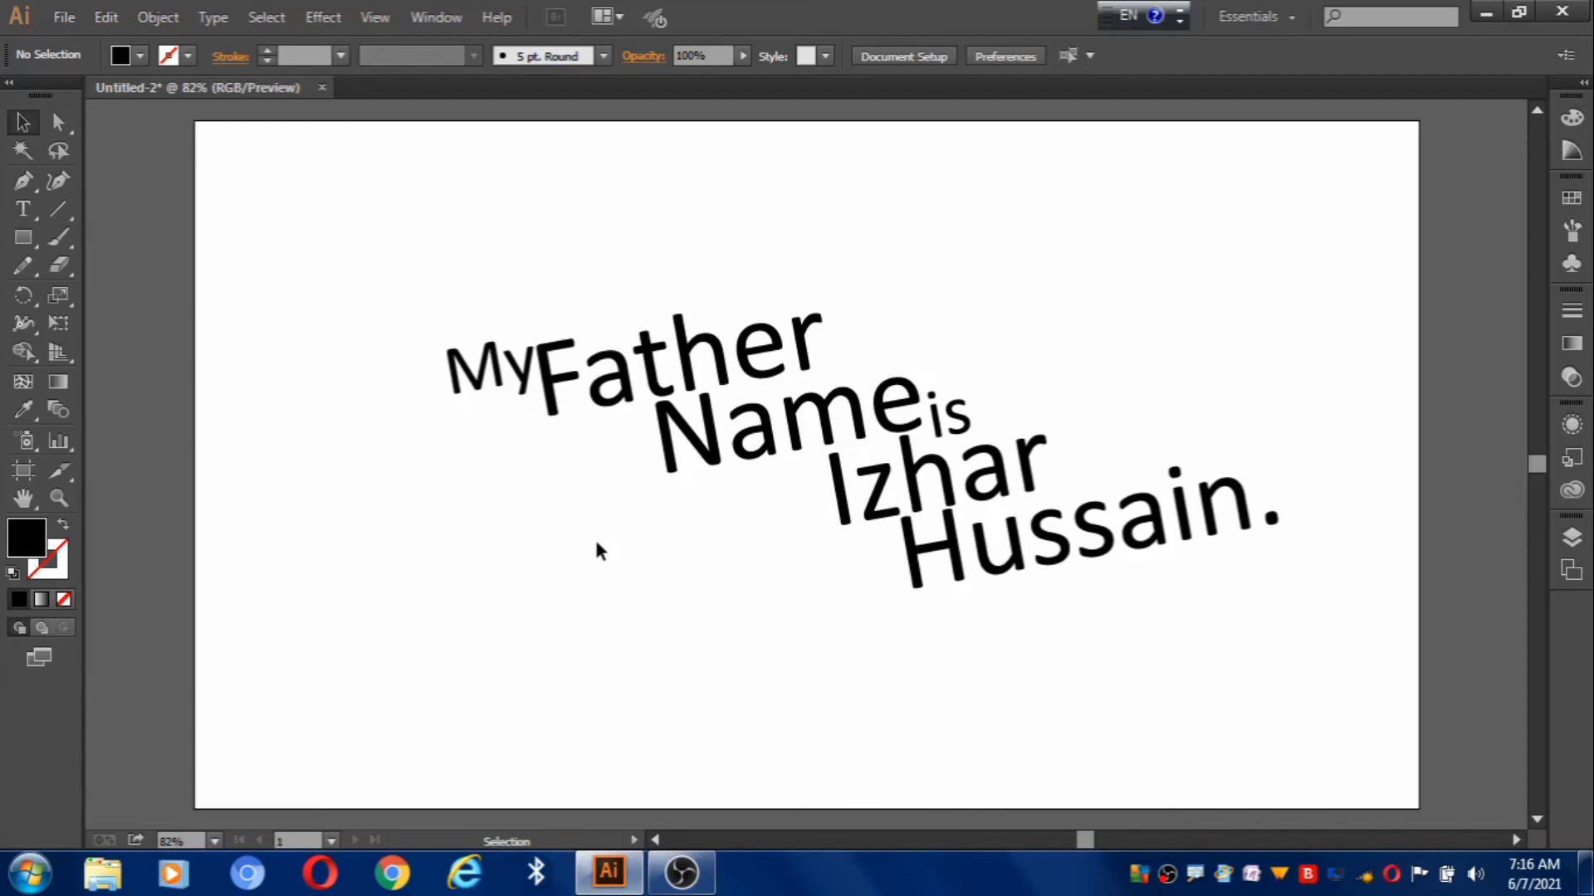
Draw a rectangle covering the whole artboard and fill it with blue #4A4AF4.
key(m)
drag(195, 121, 332, 212)
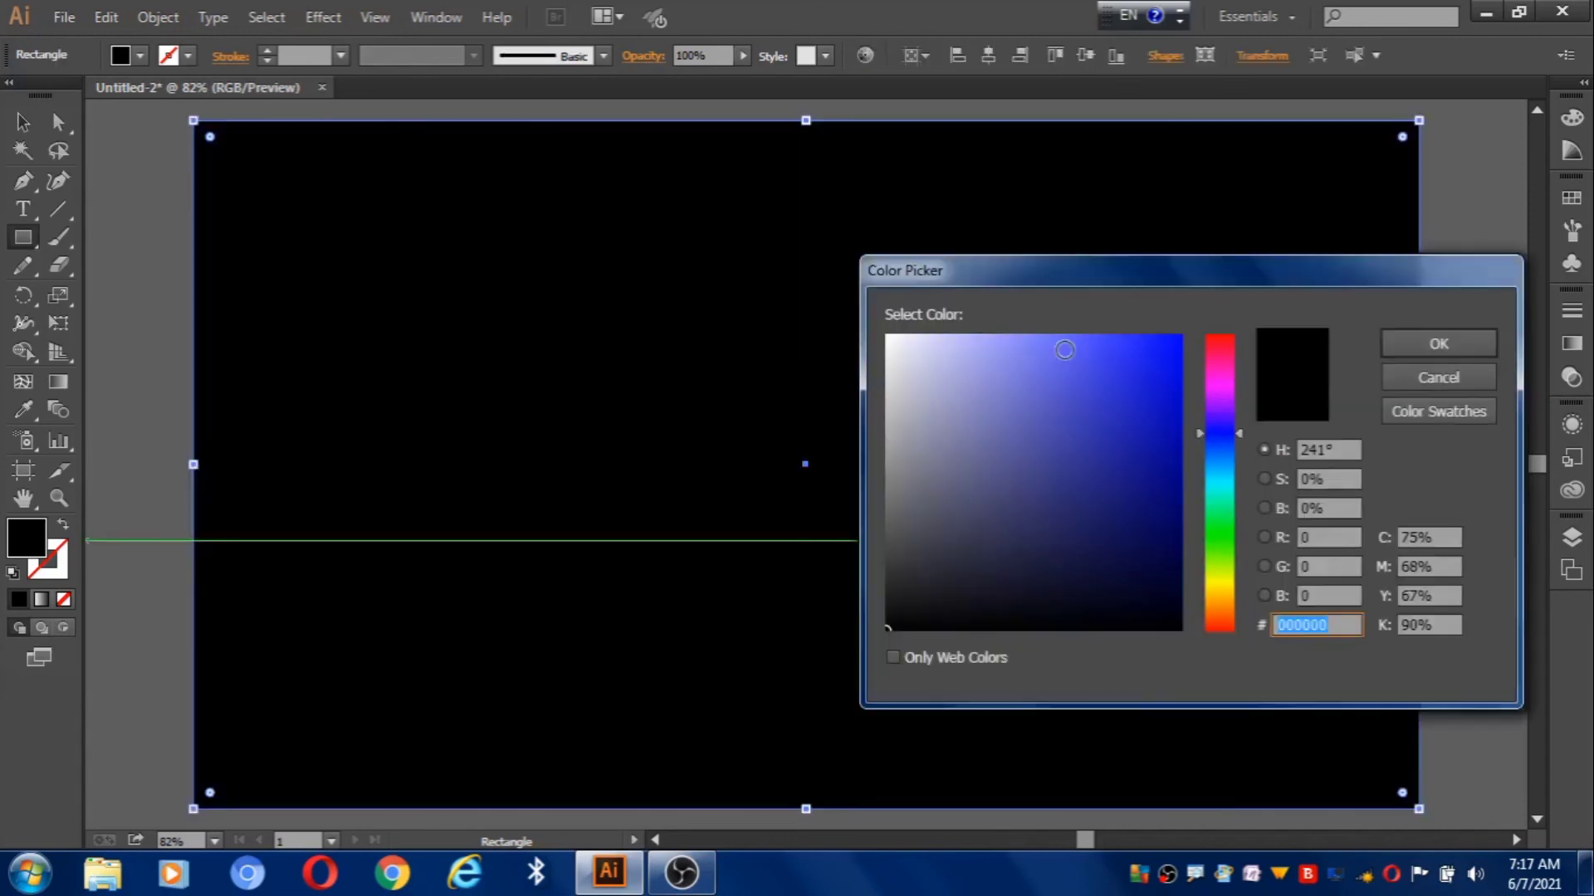
click(1096, 345)
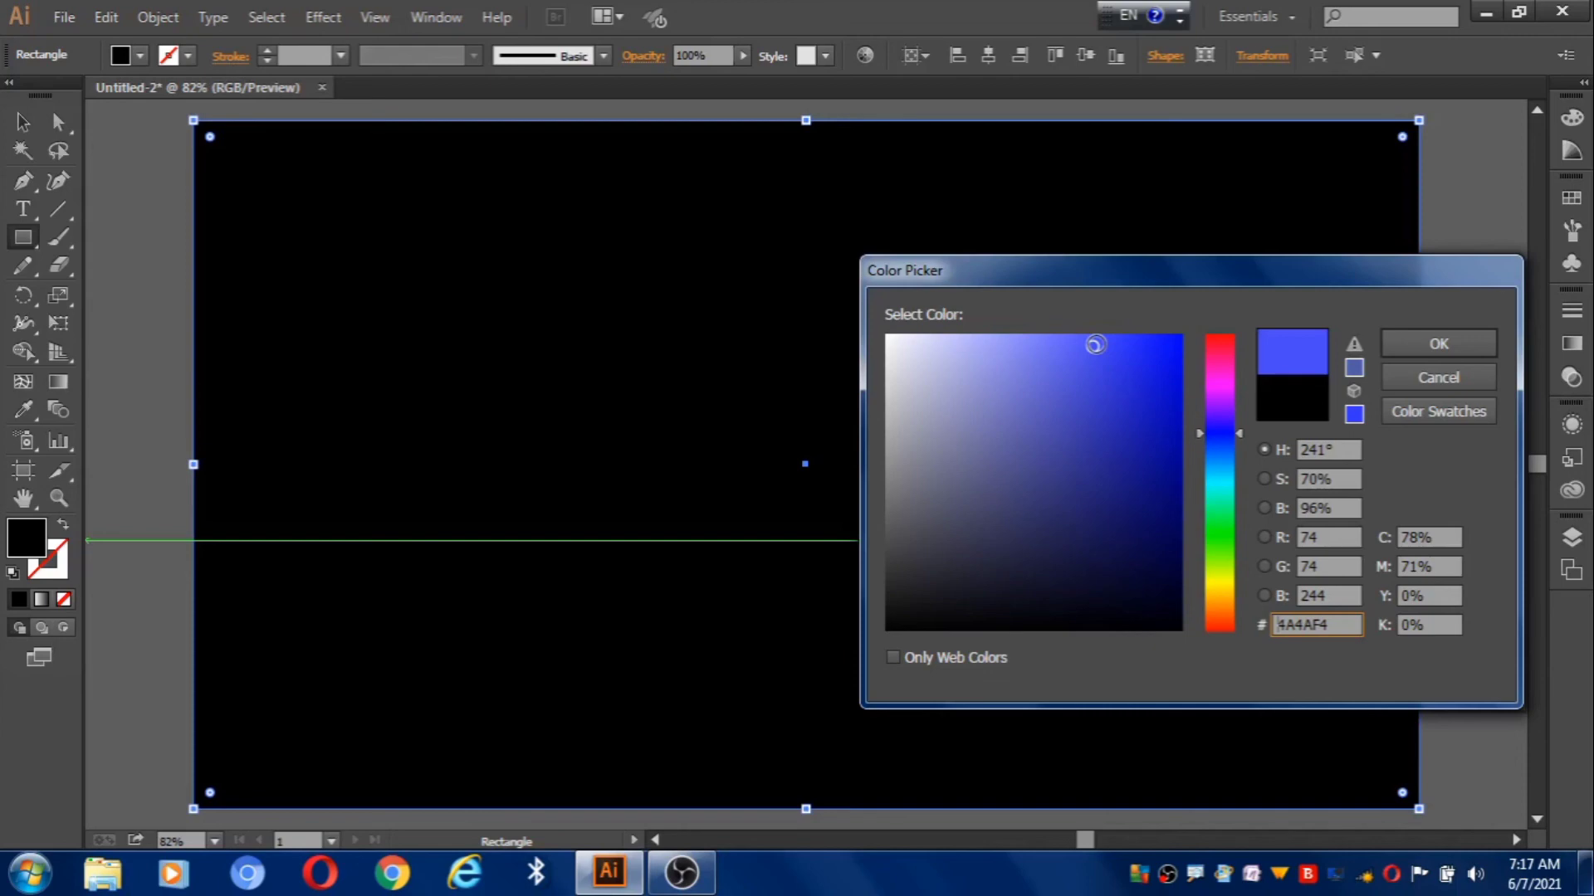
Send the blue rectangle to the back, behind the tilted sentence.
right_click(755, 355)
mouse_move(880, 688)
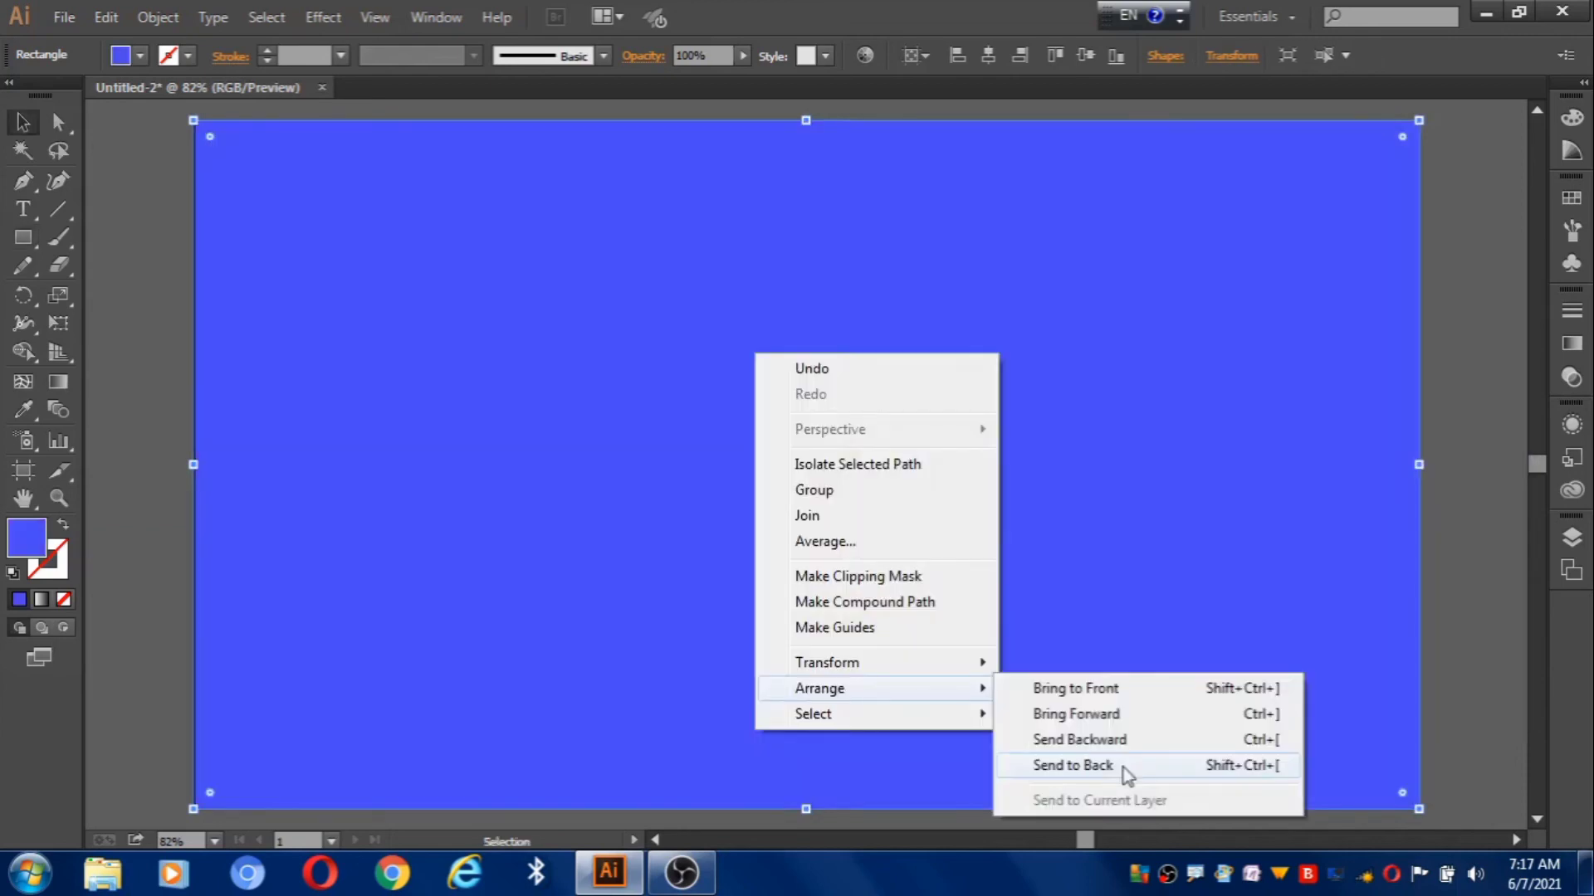
click(1123, 765)
click(120, 197)
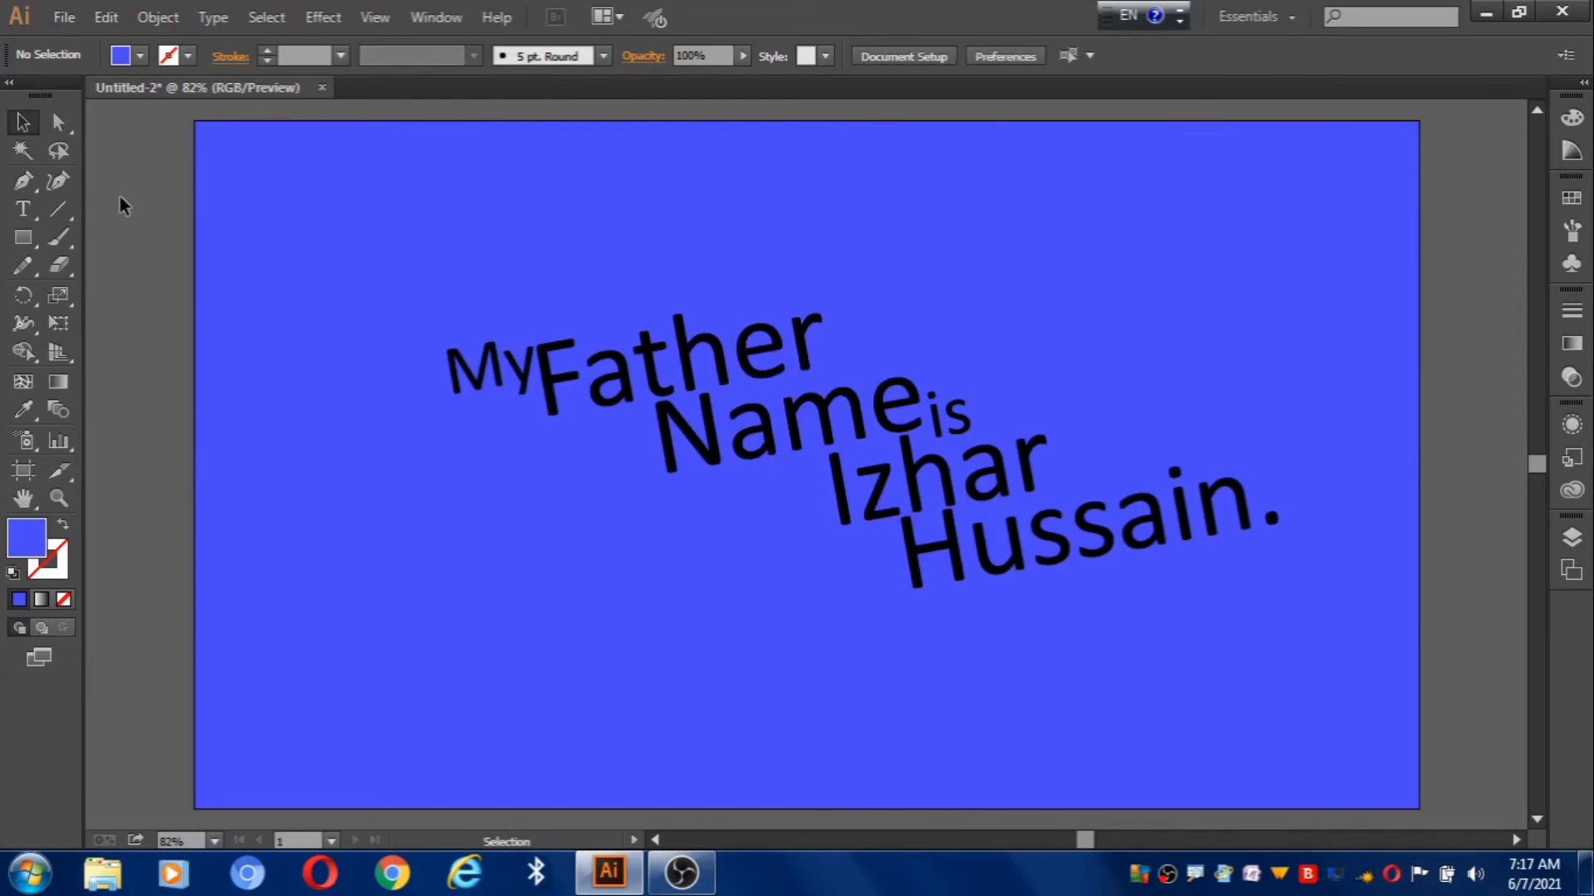
Target the sentence group in the Layers panel, fill it white, then deselect.
click(1571, 537)
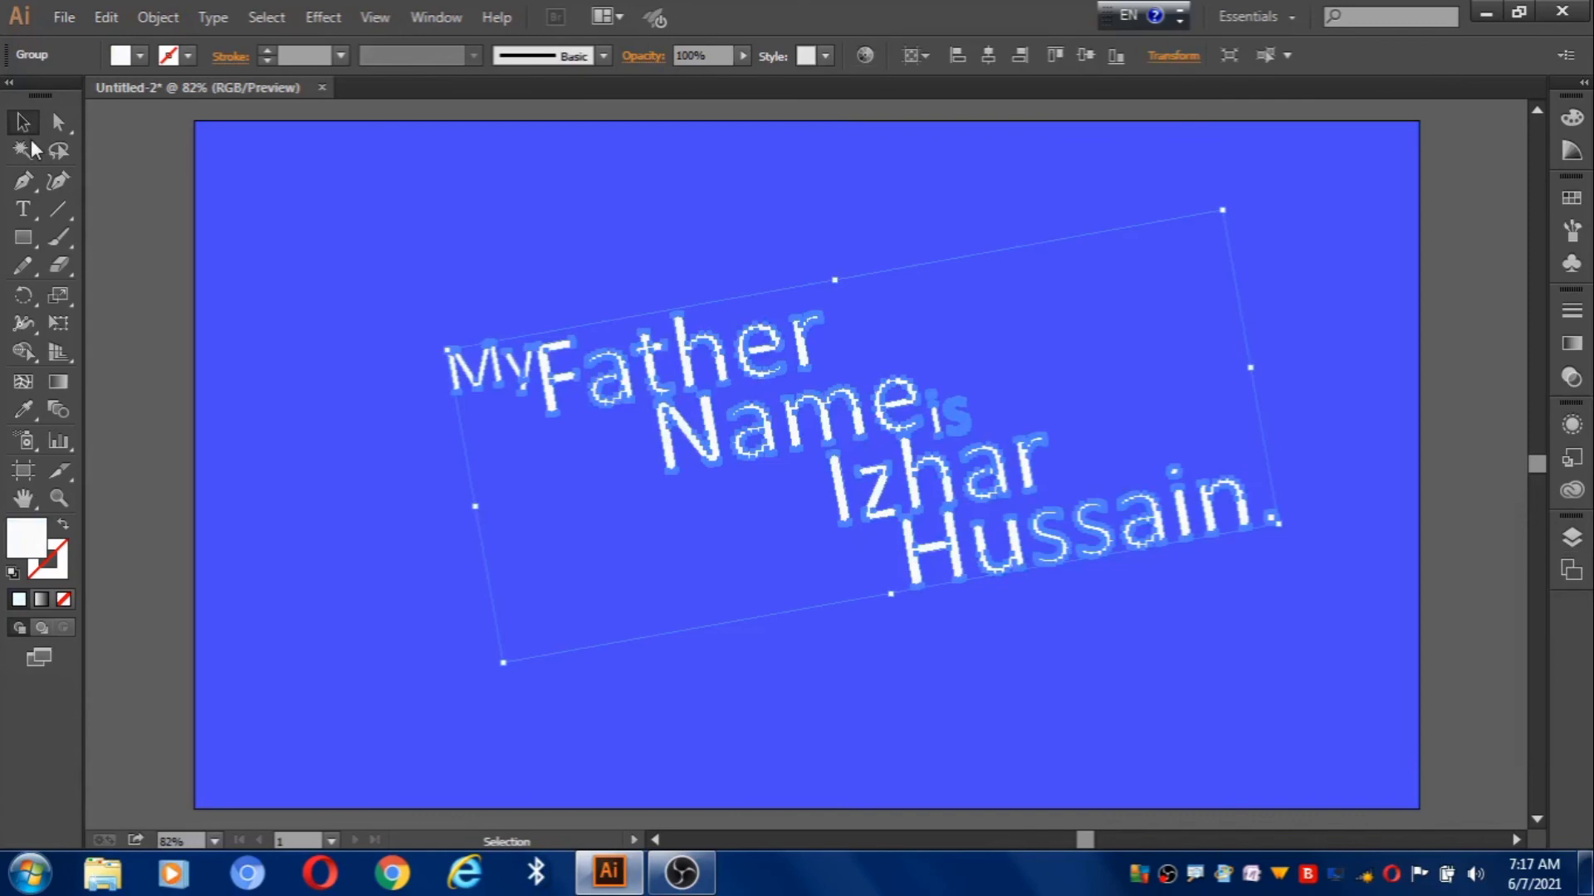
click(153, 277)
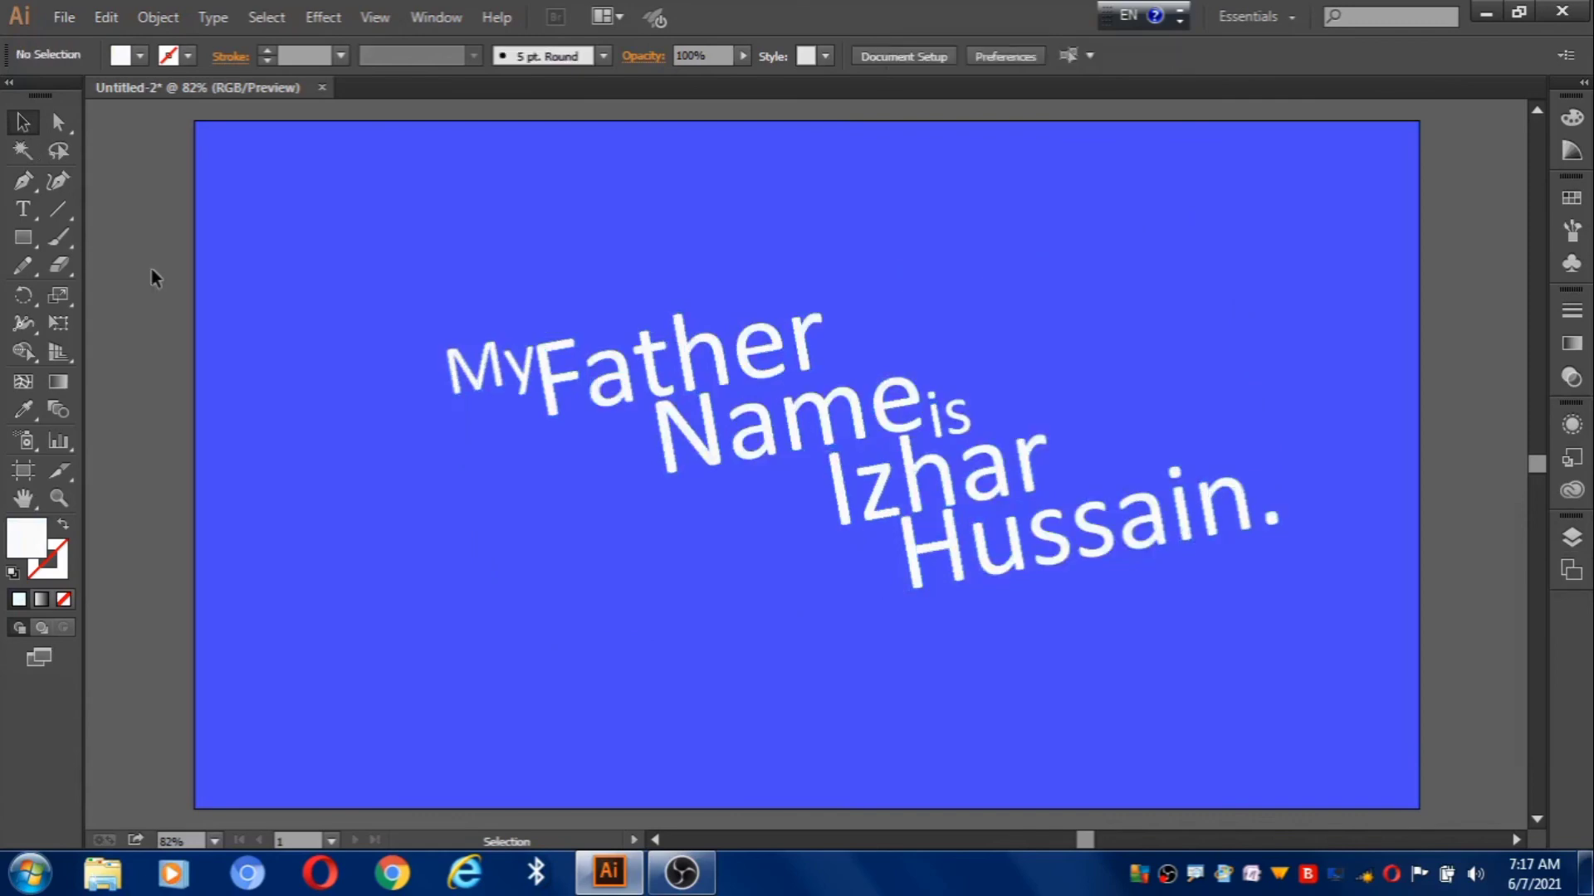